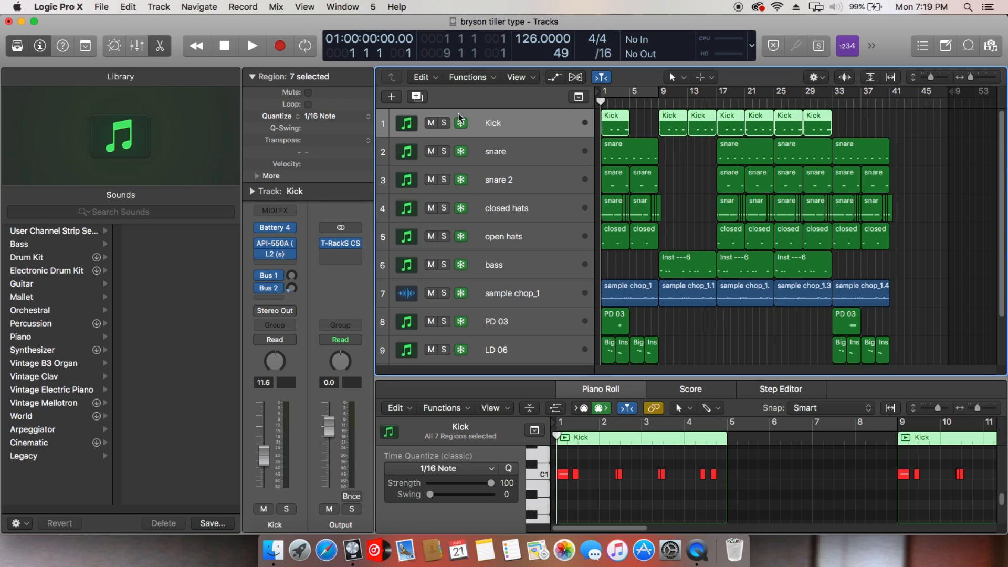
# Solo and unfreeze the Kick track.
pyautogui.click(444, 123)
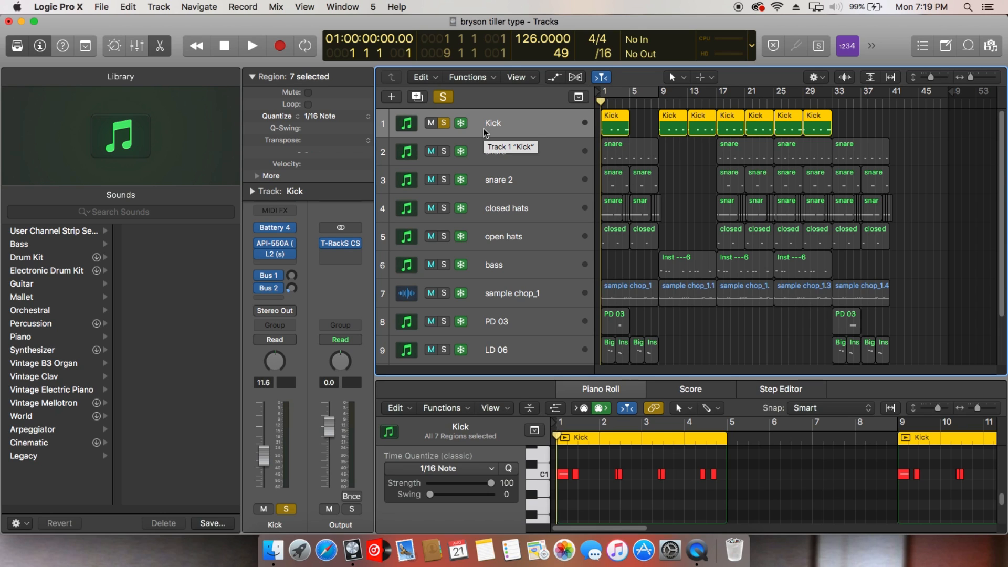
pyautogui.scroll(-3, 585, 257)
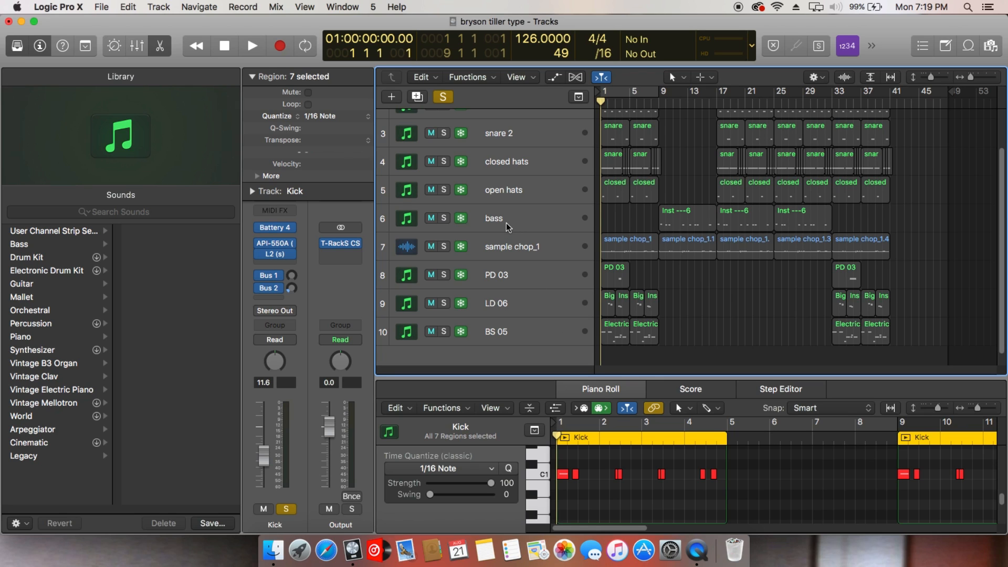
pyautogui.scroll(3, 511, 234)
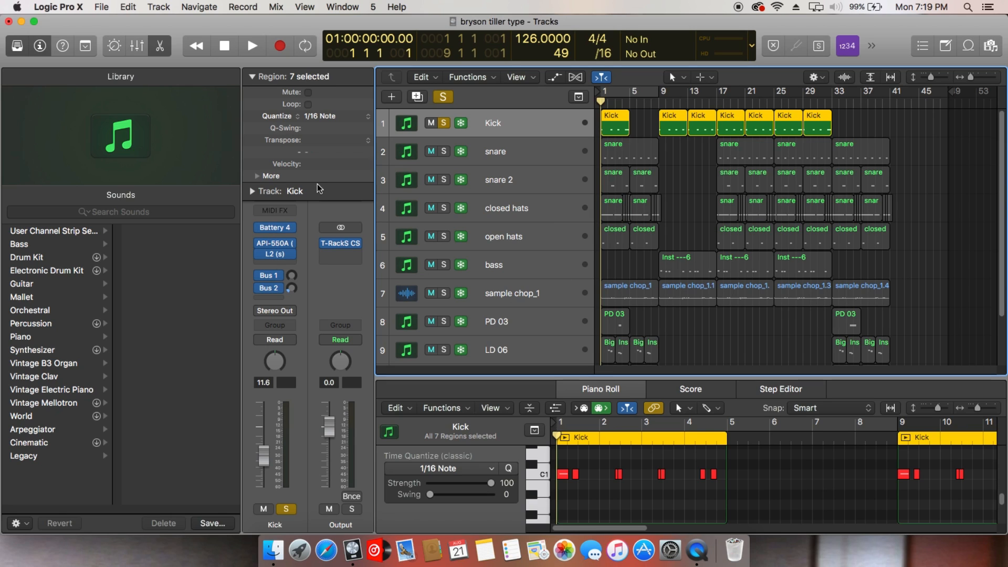
pyautogui.click(461, 123)
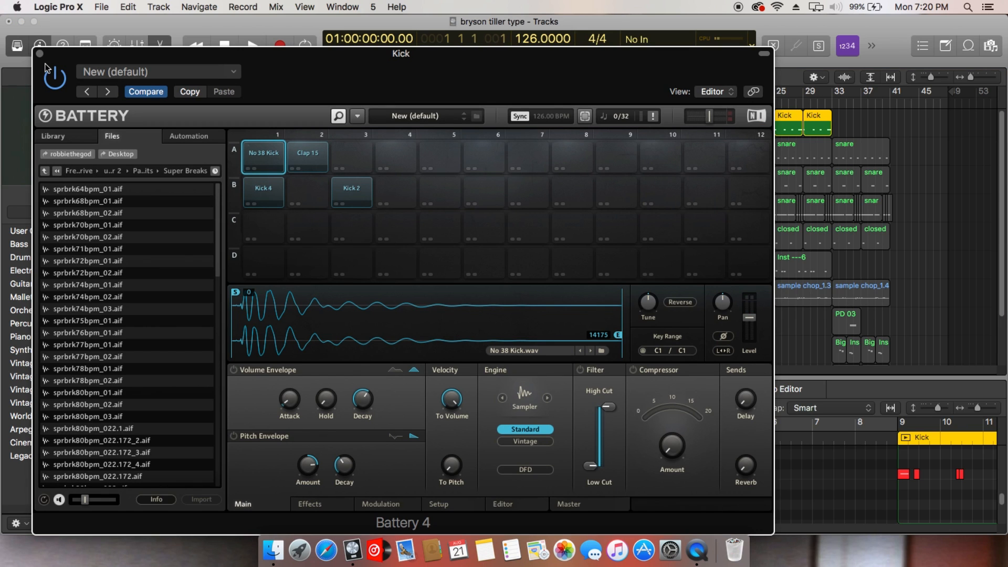
pyautogui.click(39, 53)
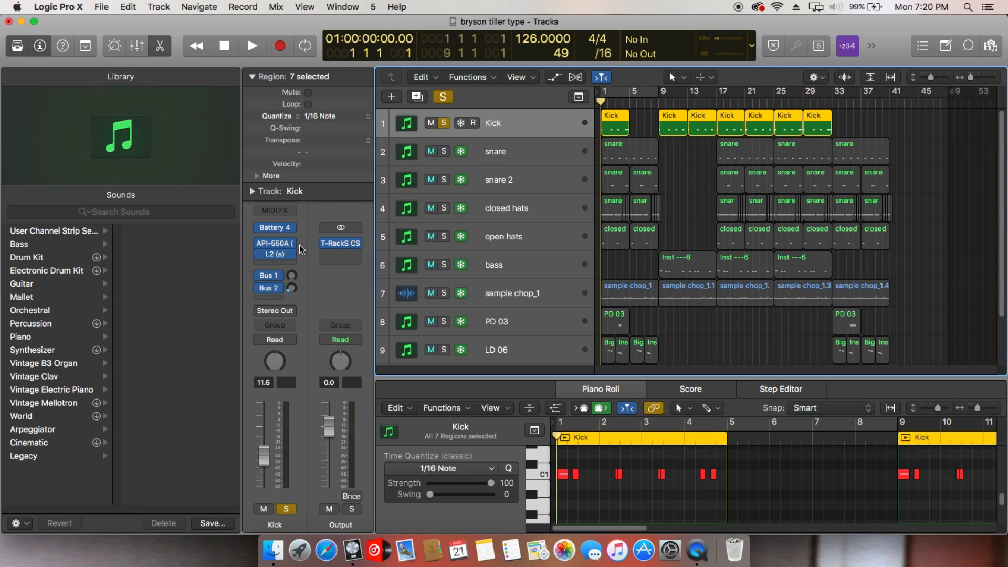
# Audition the No 38 Kick cell in the Kick track's Battery 4 and browse the drum kit folders in untitled folder 2.
pyautogui.click(277, 227)
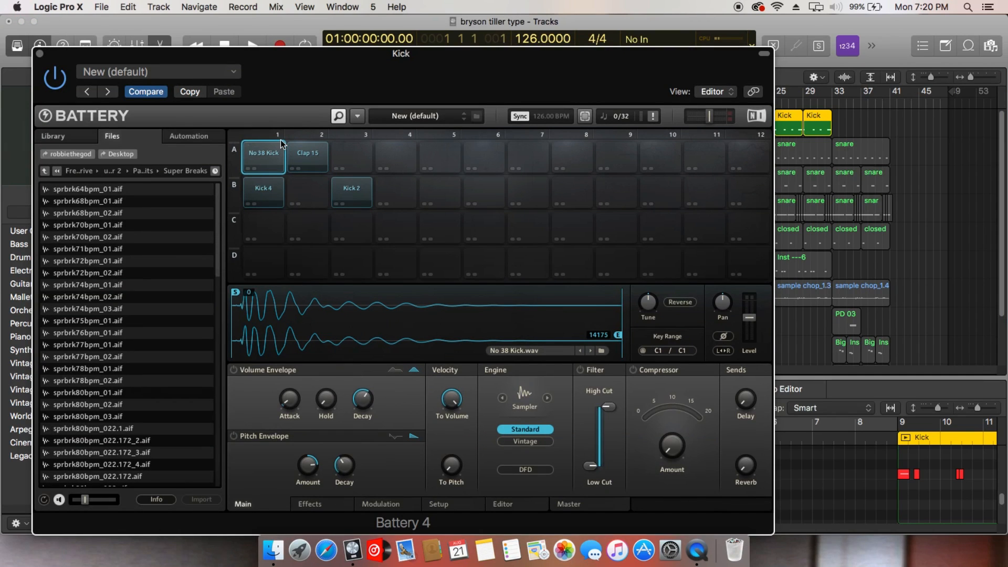
pyautogui.click(273, 153)
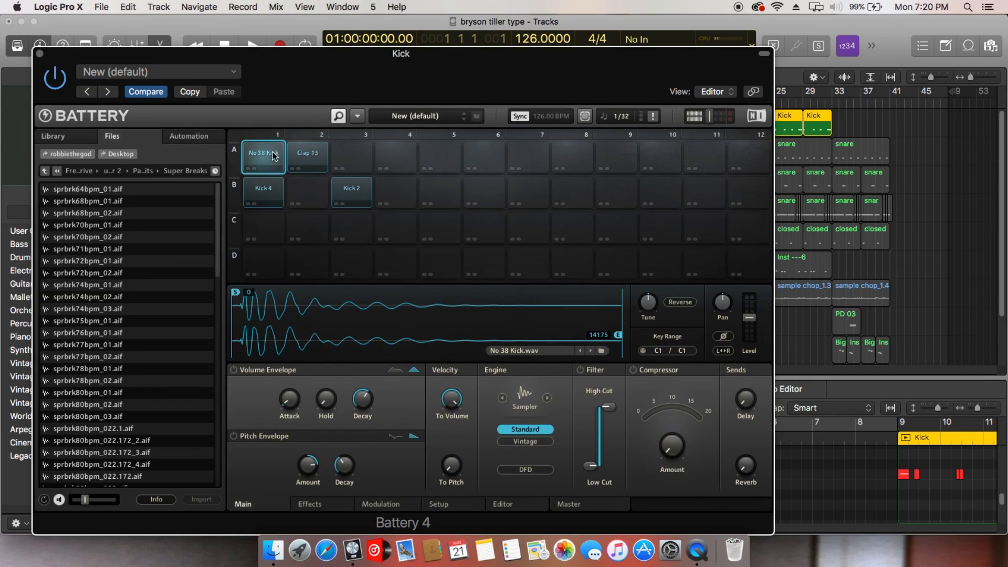
pyautogui.click(45, 172)
pyautogui.click(45, 171)
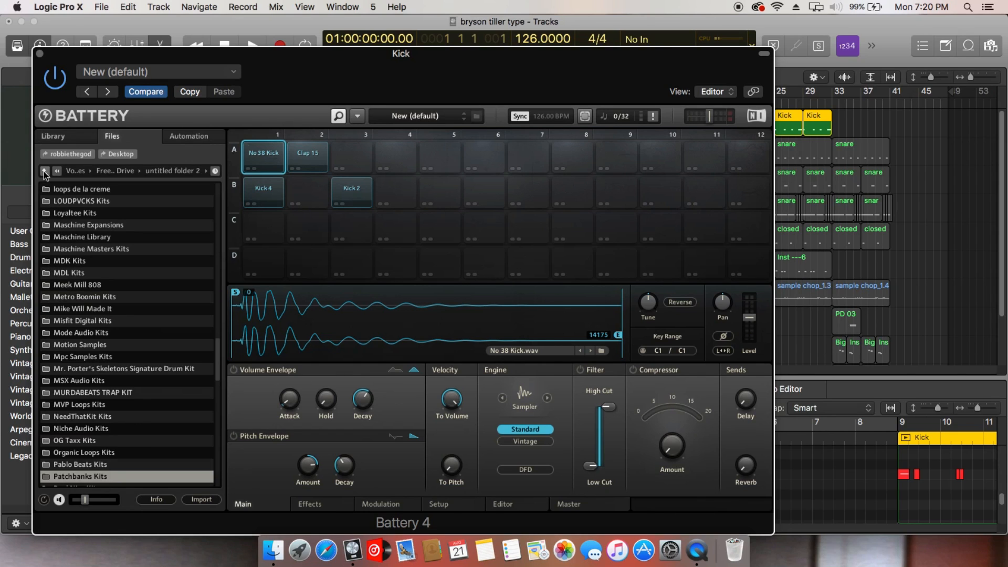
pyautogui.scroll(-8, 89, 294)
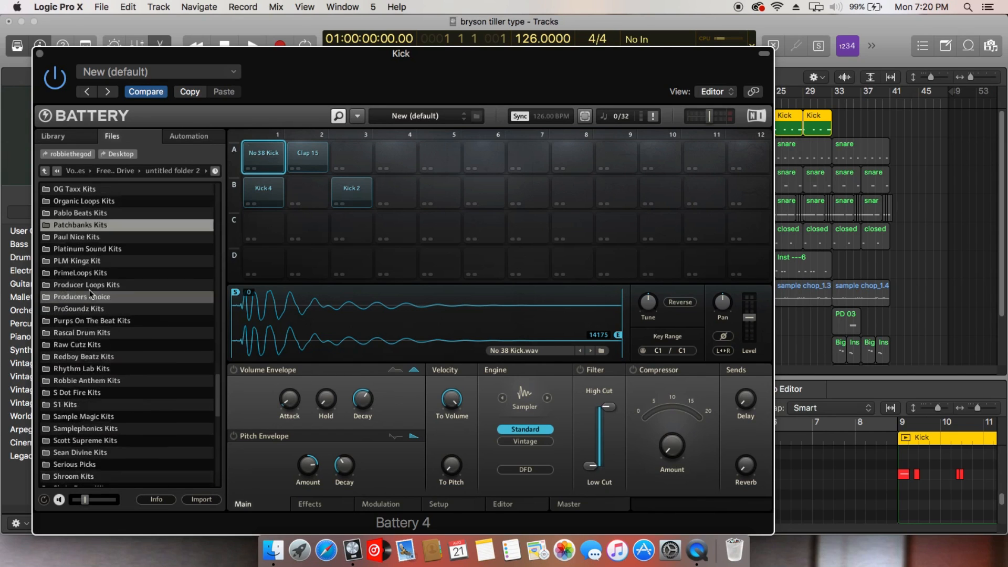
pyautogui.click(267, 159)
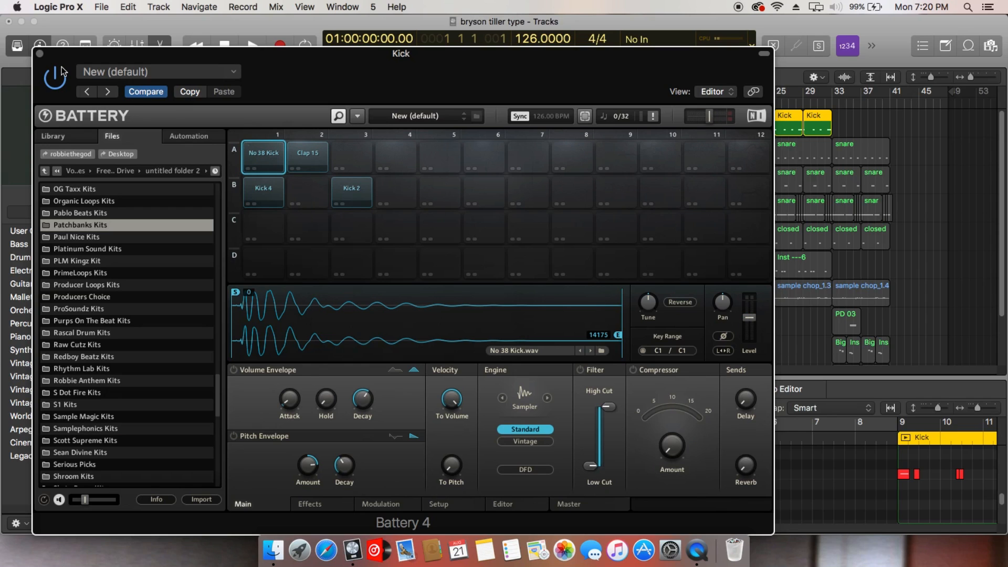
pyautogui.click(39, 54)
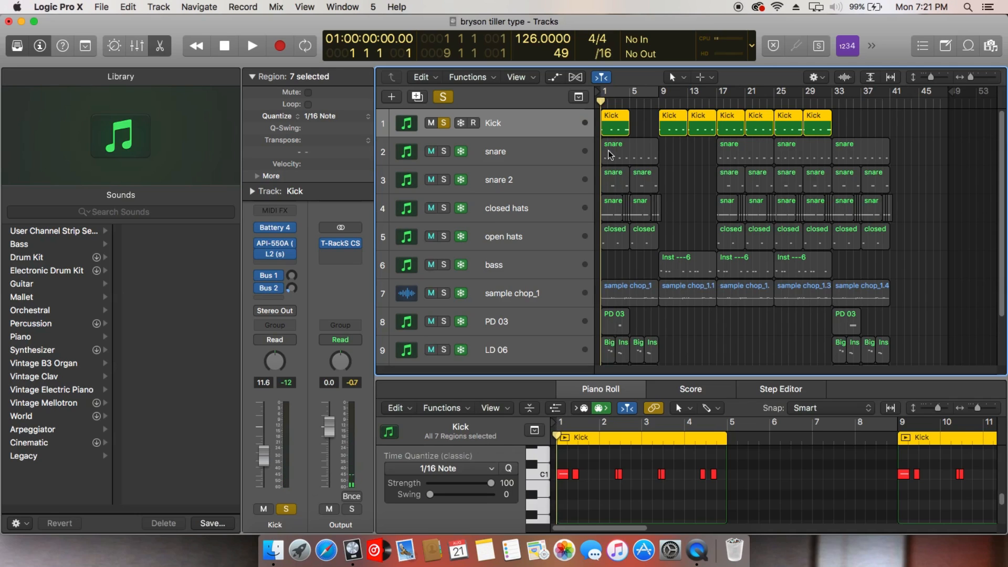
# Review the API-550A and L2 plug-in settings on the Kick track and play back the soloed kick pattern.
pyautogui.click(276, 245)
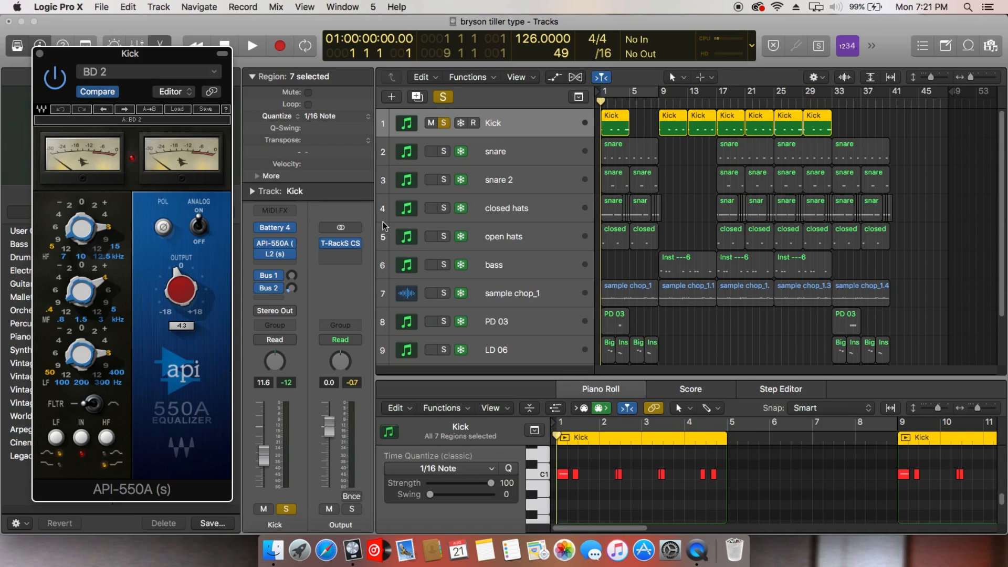
pyautogui.moveTo(196, 78); pyautogui.dragTo(616, 109)
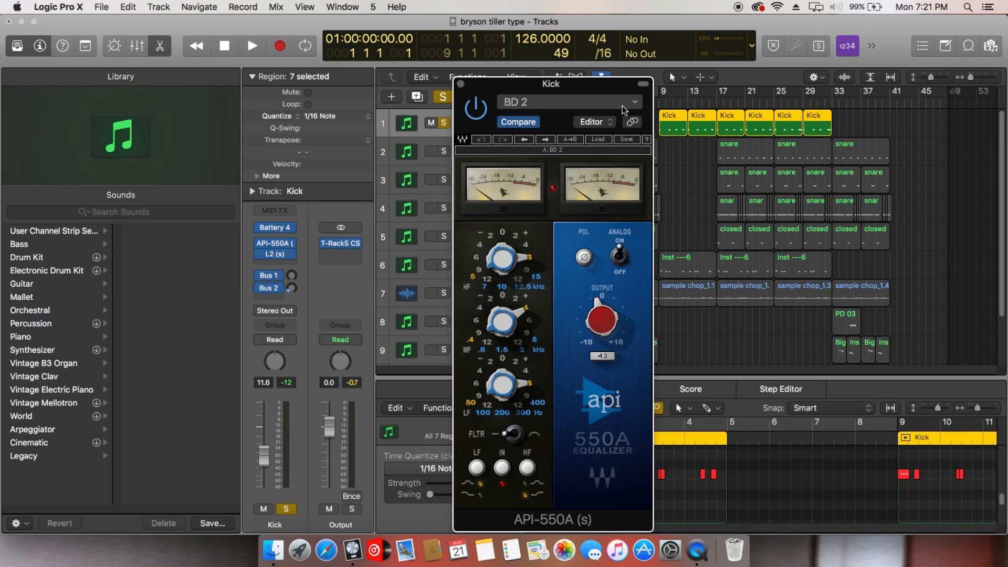
pyautogui.click(460, 84)
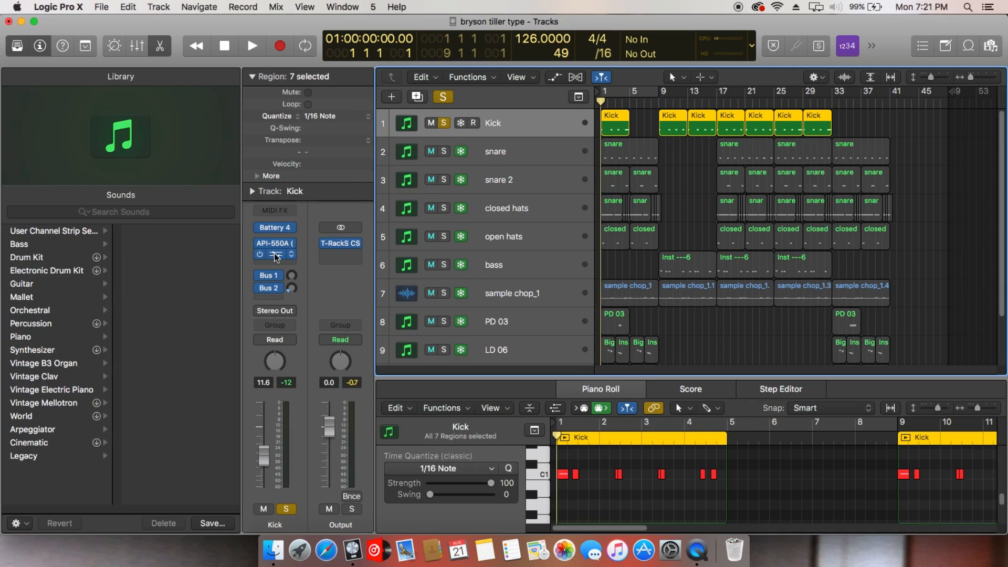
pyautogui.click(272, 254)
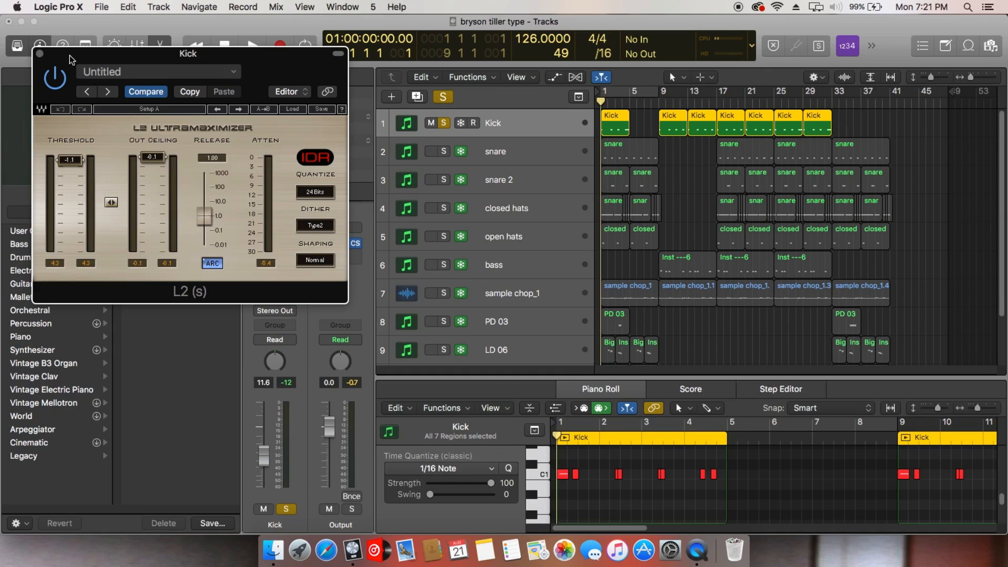
pyautogui.click(39, 54)
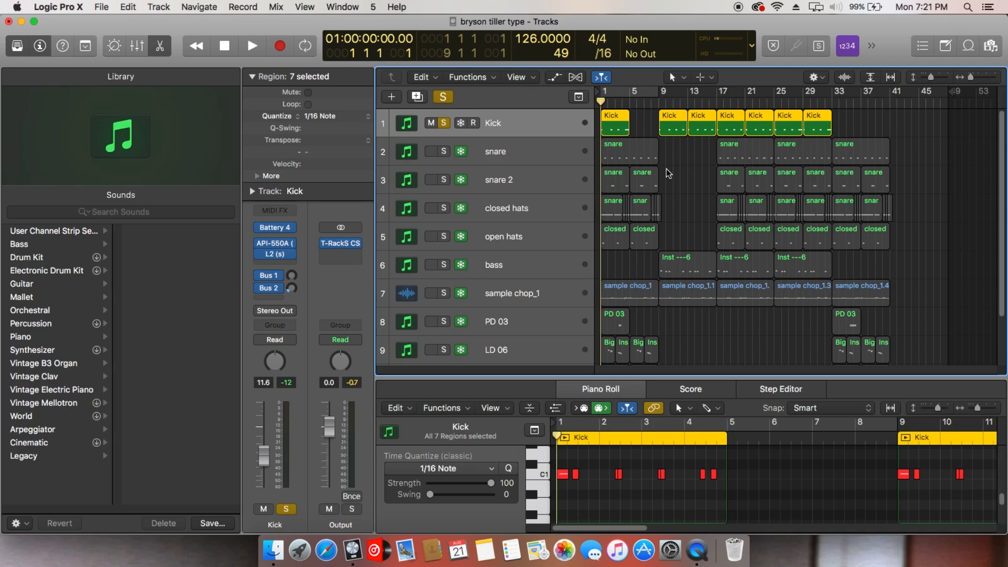
pyautogui.press('space')
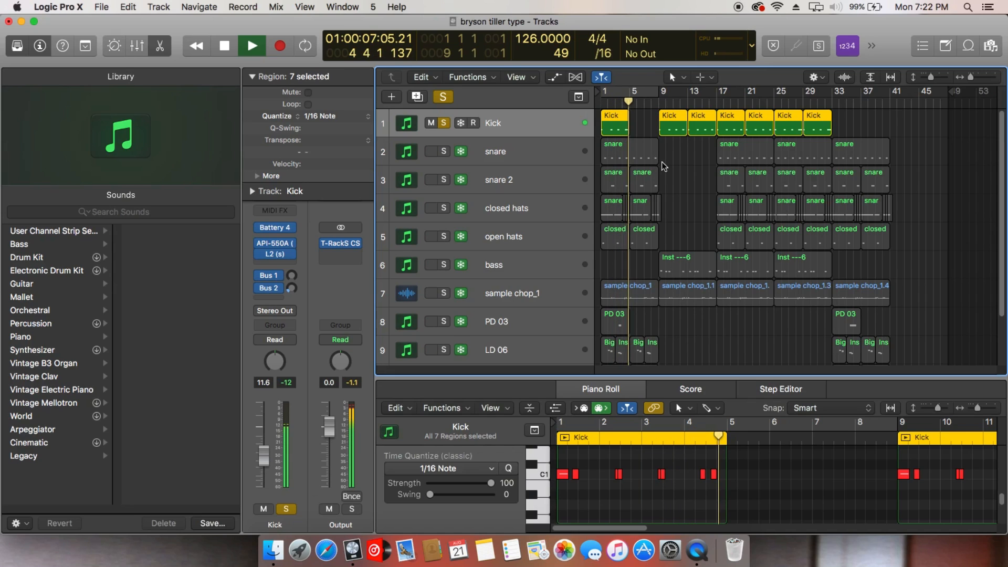
pyautogui.press('space')
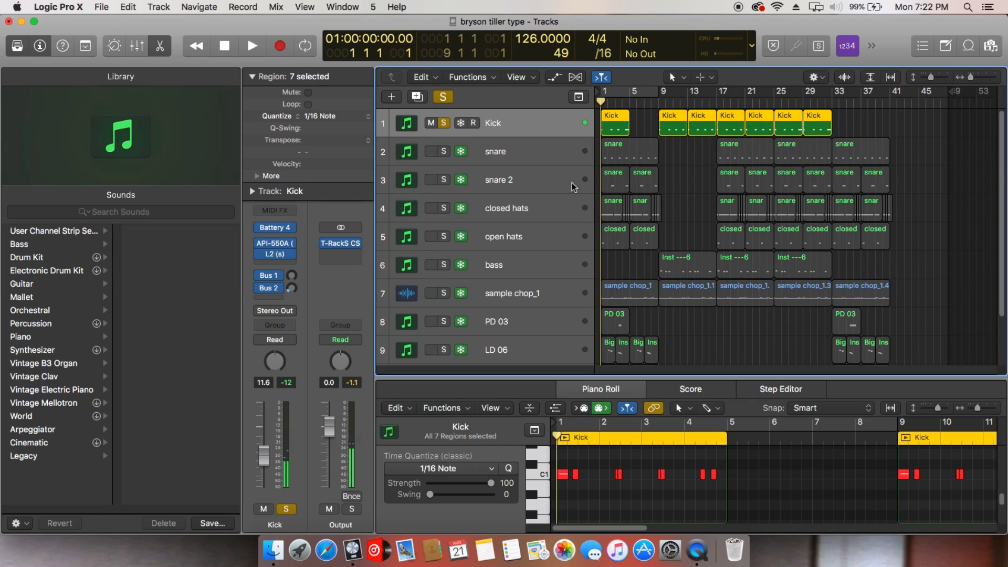
# Turn off the Kick track's solo, and unfreeze and solo the snare track instead.
pyautogui.click(445, 125)
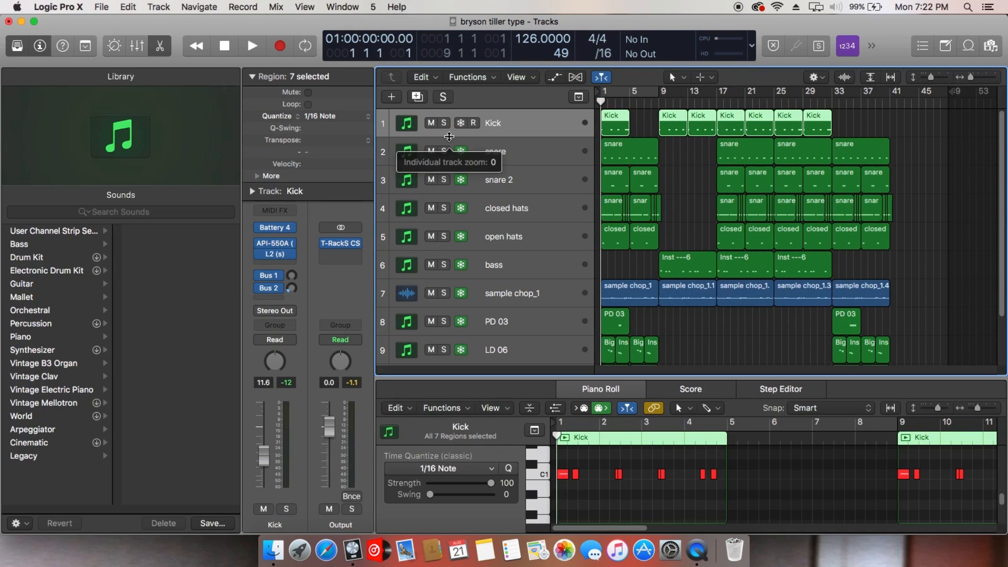
pyautogui.click(490, 150)
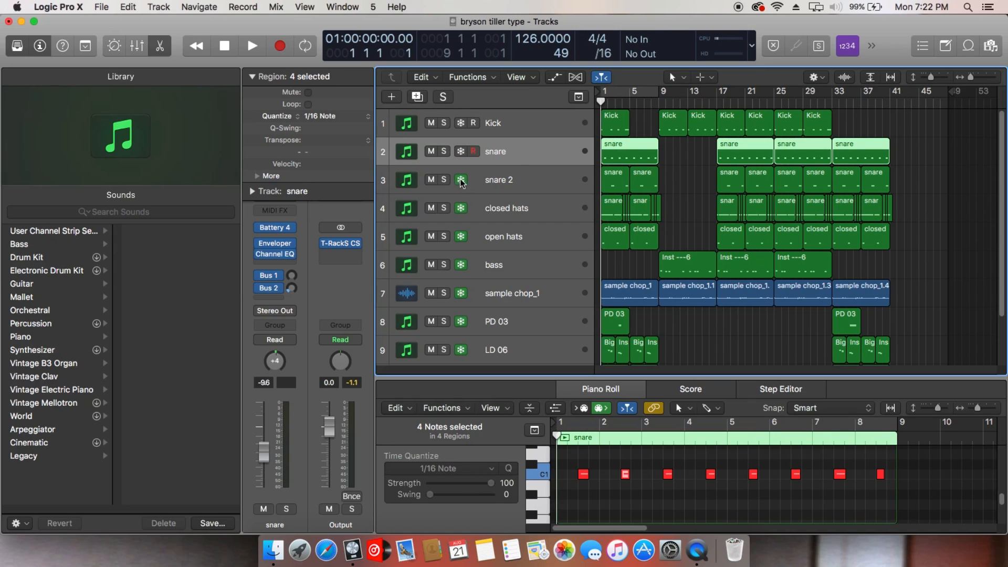
pyautogui.click(443, 152)
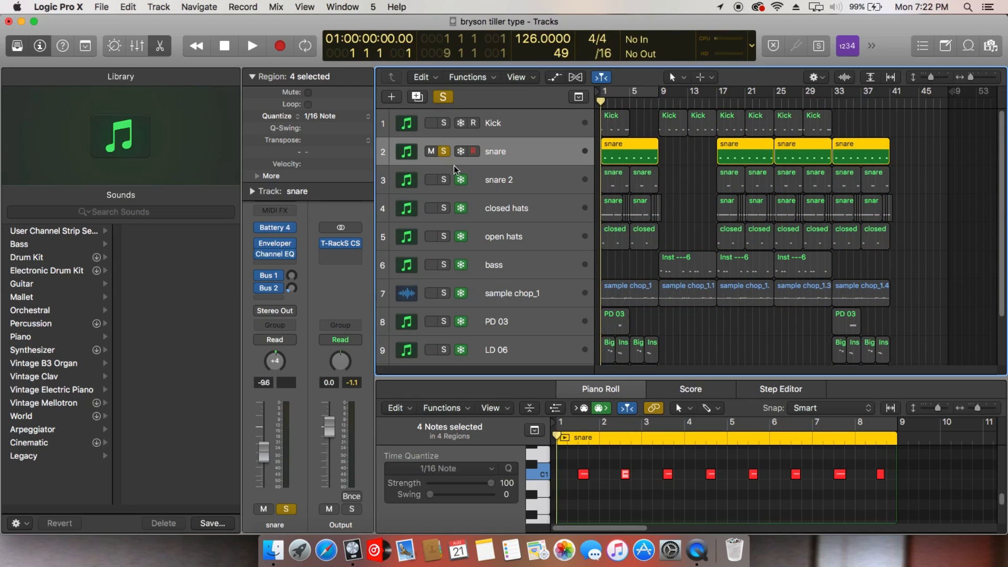
# Audition the Snare 2 cell in the snare track's Battery 4 instrument.
pyautogui.moveTo(284, 230)
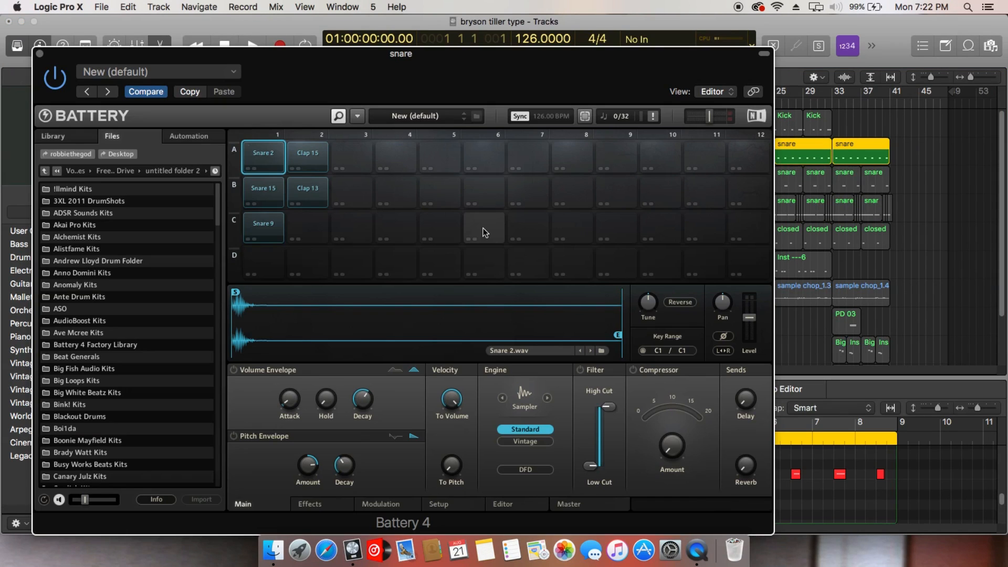
pyautogui.click(257, 159)
pyautogui.click(257, 156)
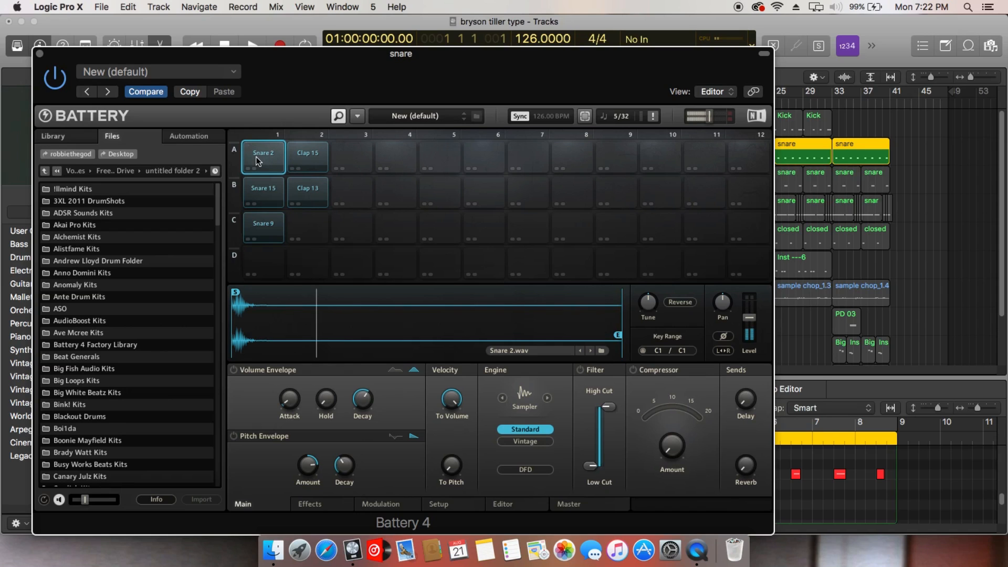
pyautogui.click(262, 156)
pyautogui.click(262, 157)
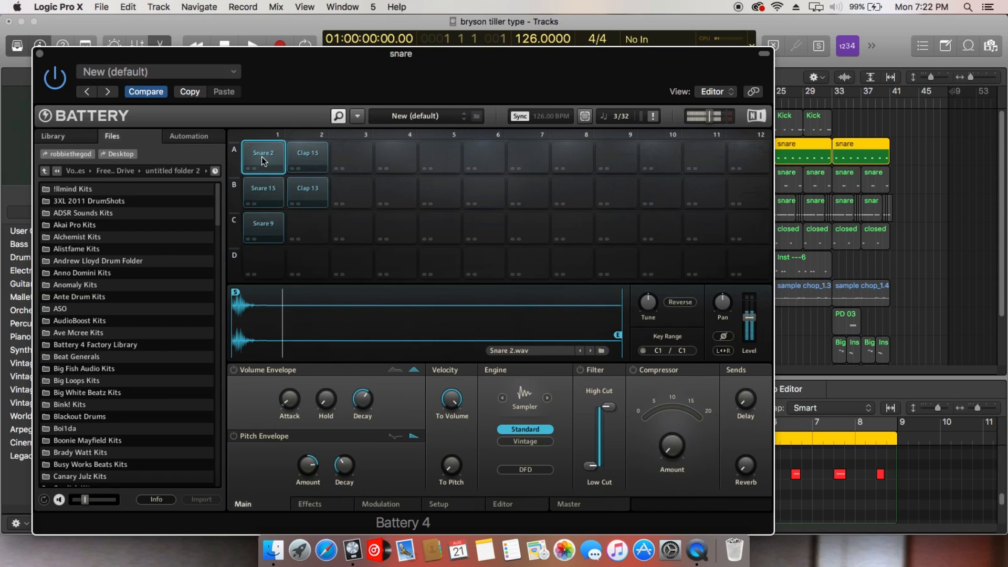
pyautogui.click(40, 53)
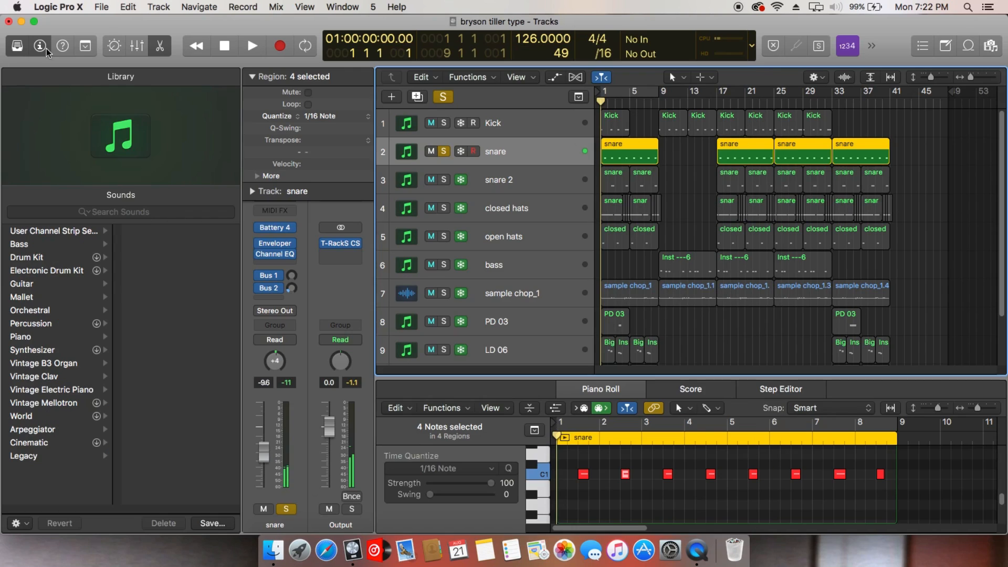
# Review the Enveloper and Channel EQ settings on the snare track.
pyautogui.click(284, 241)
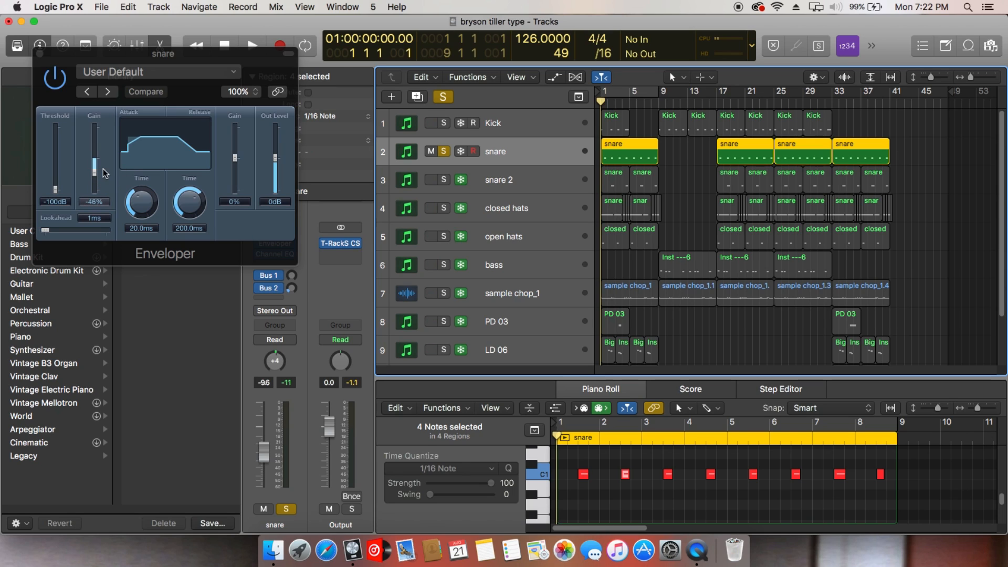
pyautogui.click(38, 53)
pyautogui.click(39, 54)
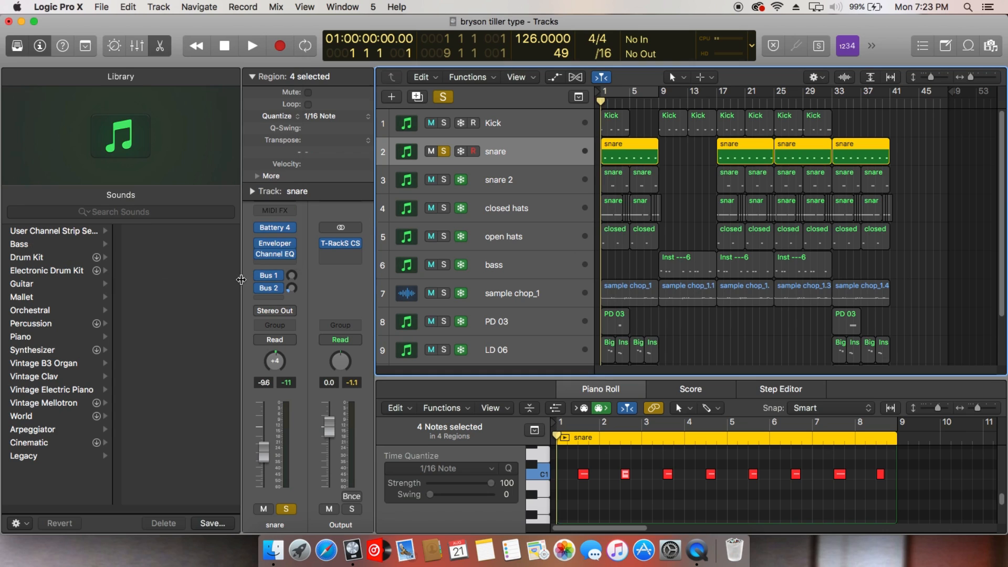
pyautogui.click(280, 255)
pyautogui.click(37, 51)
pyautogui.click(279, 257)
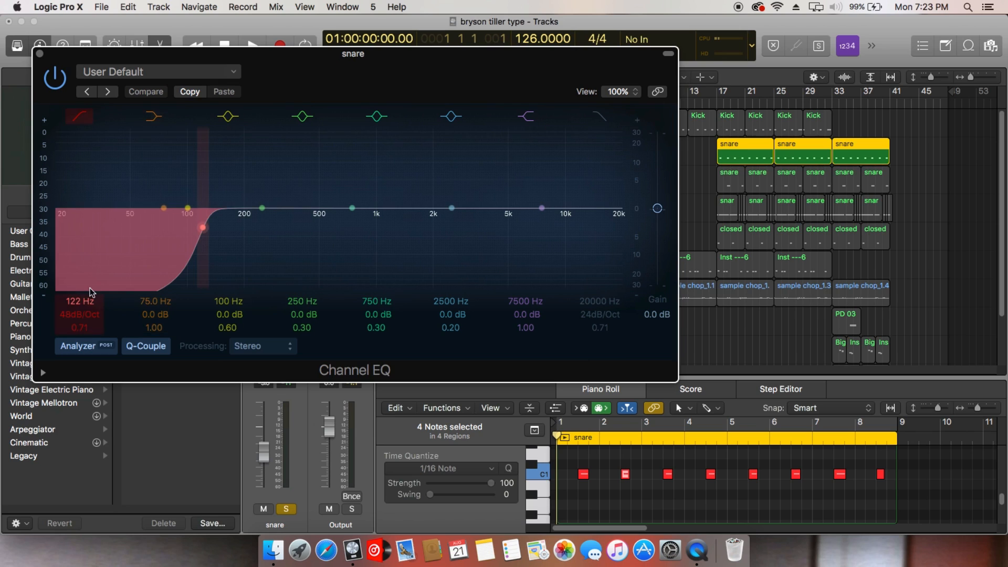
pyautogui.click(50, 79)
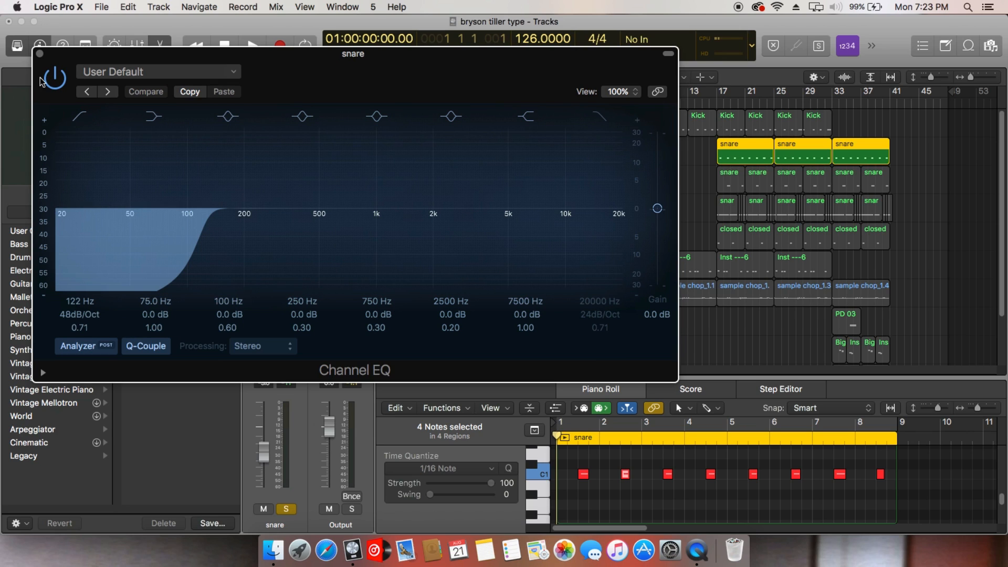
pyautogui.click(41, 53)
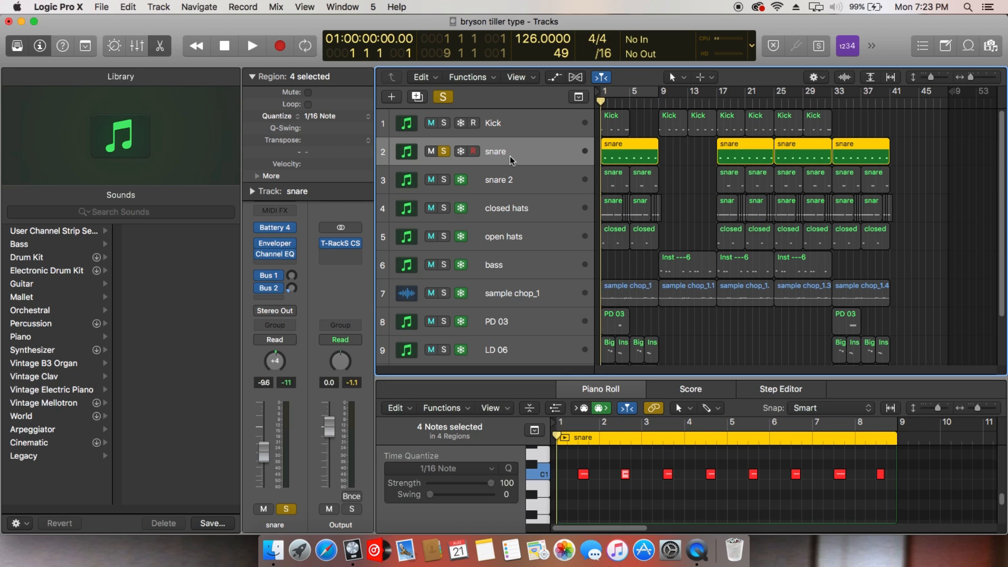
# Solo the Kick track together with the snare and play back both patterns from the start.
pyautogui.click(448, 125)
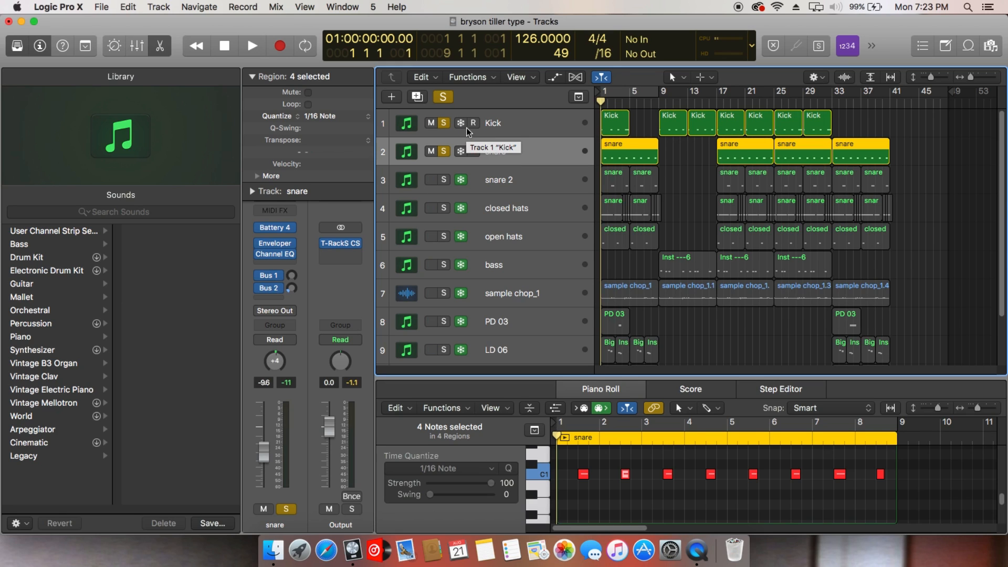
pyautogui.press('space')
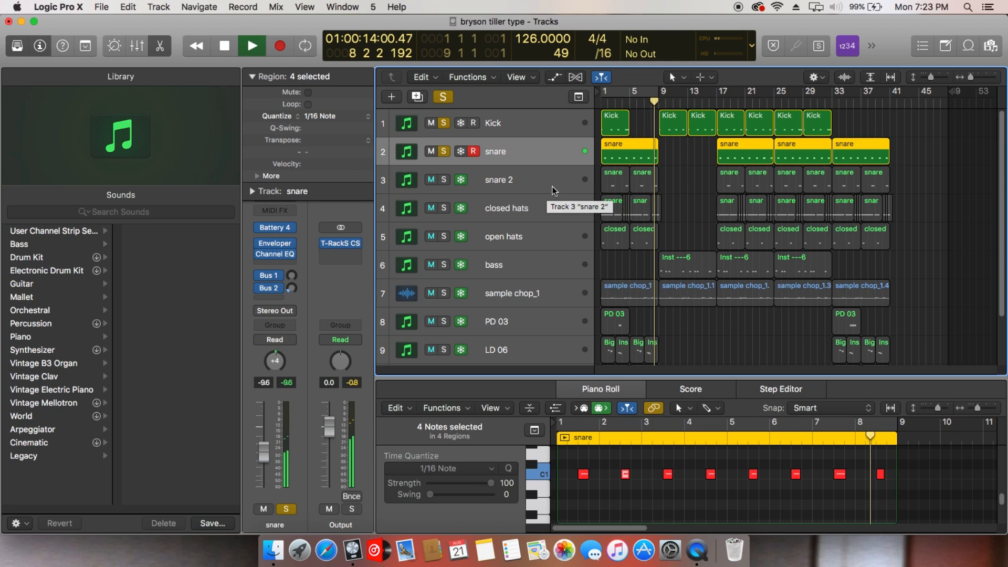
pyautogui.press('space')
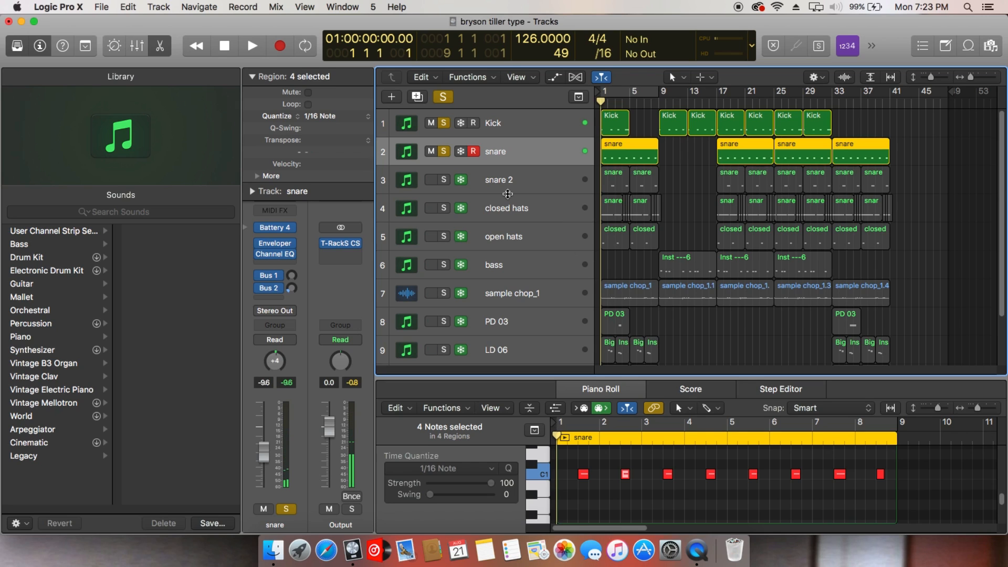
# Add the snare 2 track to the solo group and unfreeze it.
pyautogui.click(443, 180)
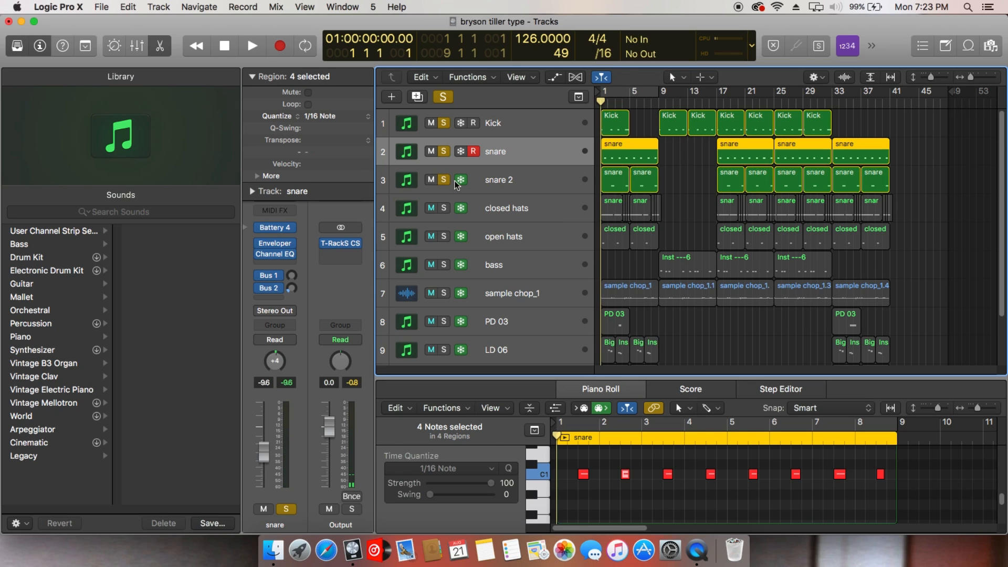
pyautogui.click(454, 180)
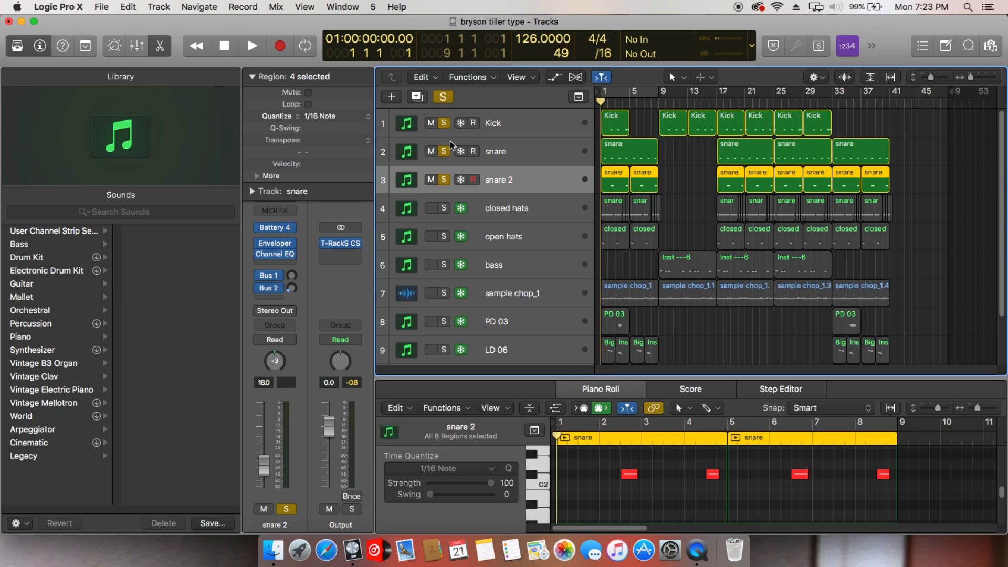
# Unsolo the Kick and snare tracks, then open snare 2's Battery 4 instrument and move its window clear of the track list.
pyautogui.click(444, 123)
pyautogui.click(443, 152)
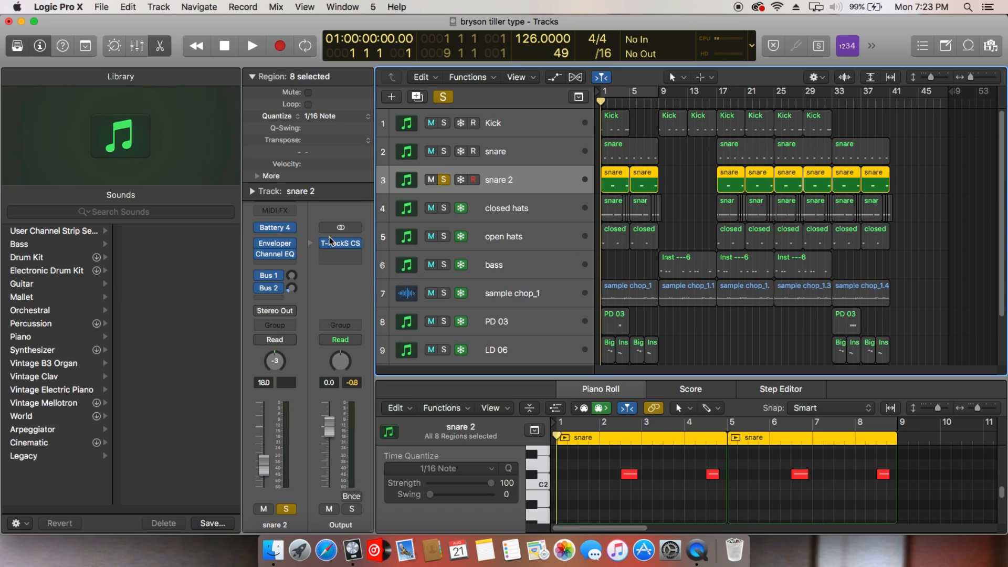
pyautogui.moveTo(284, 229)
pyautogui.click(308, 232)
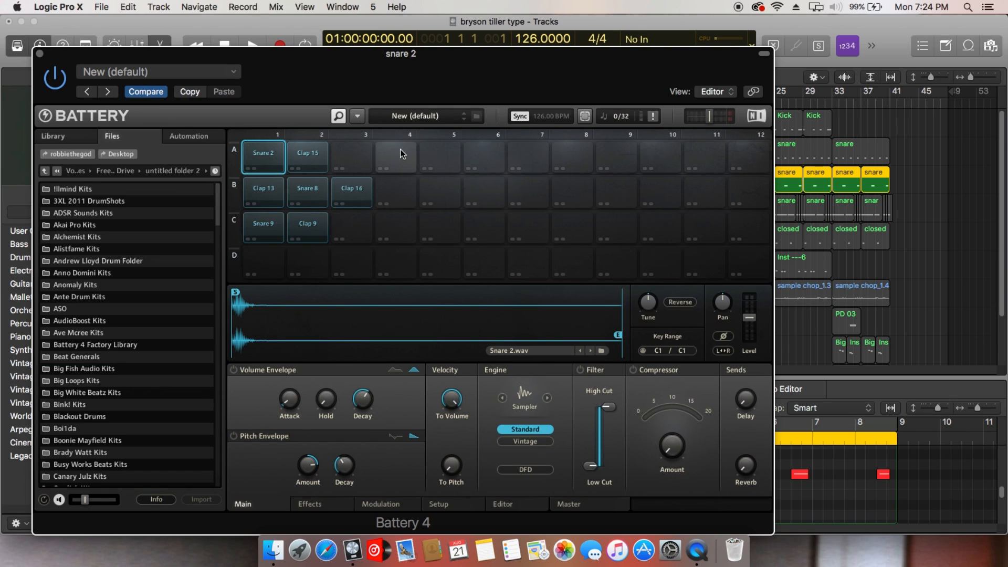
pyautogui.moveTo(407, 69); pyautogui.dragTo(684, 290)
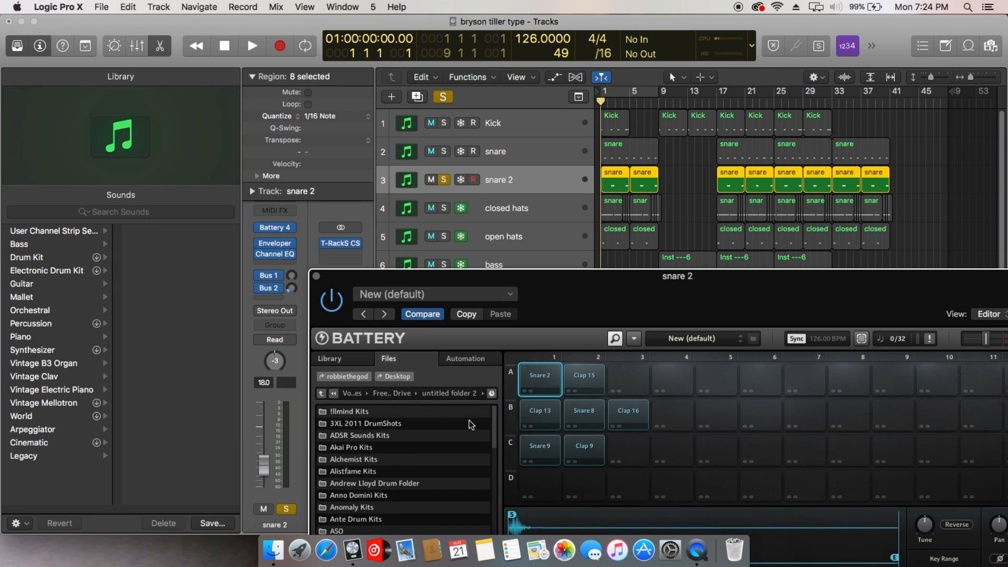
# Audition the Clap 15 cell in snare 2's Battery 4 and play a short stretch of the soloed pattern from bar 2.
pyautogui.click(582, 388)
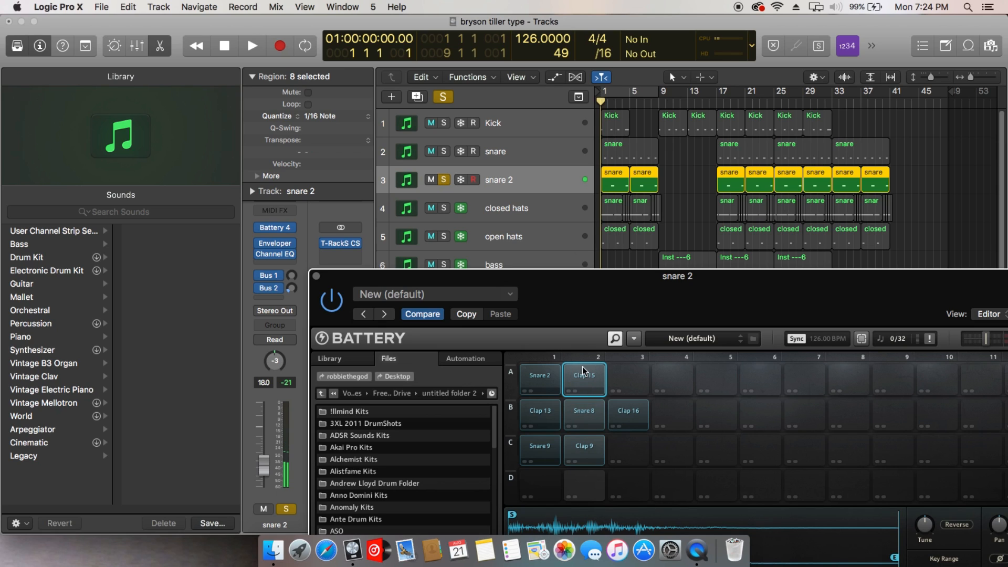
pyautogui.press('space')
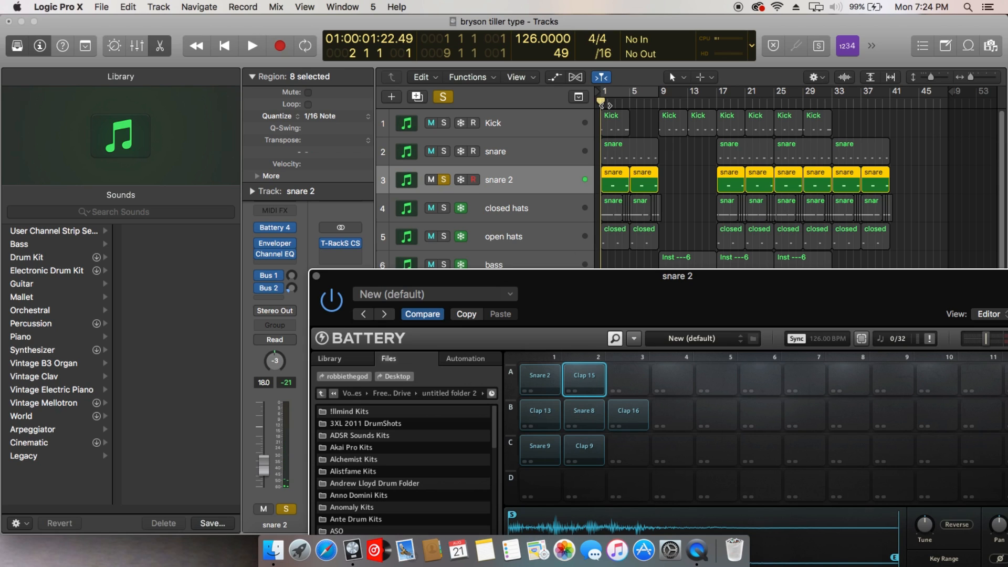
pyautogui.click(611, 105)
pyautogui.press('space')
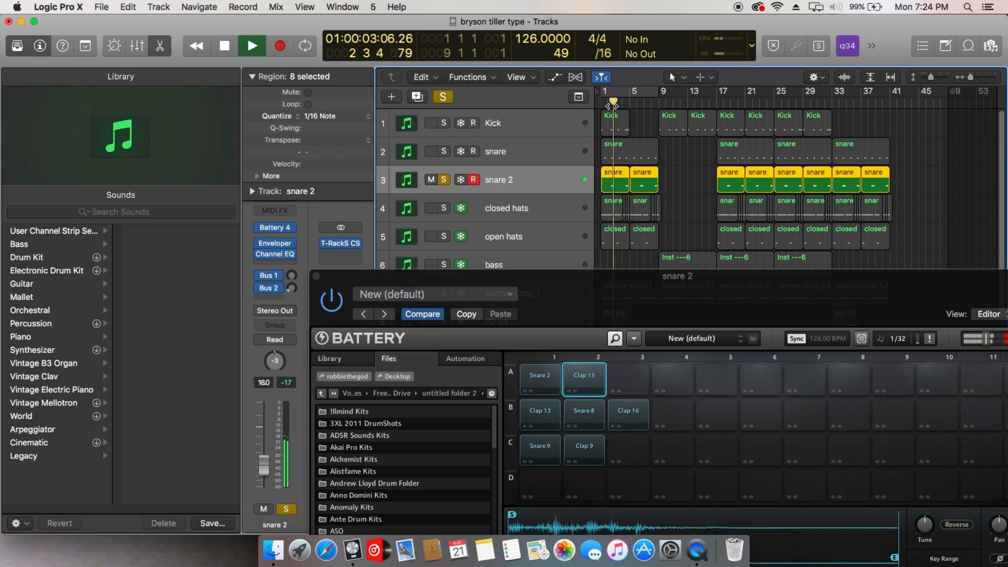
pyautogui.press('space')
# Audition the Snare 8 cell several times and close the snare 2 Battery 4 window.
pyautogui.click(586, 417)
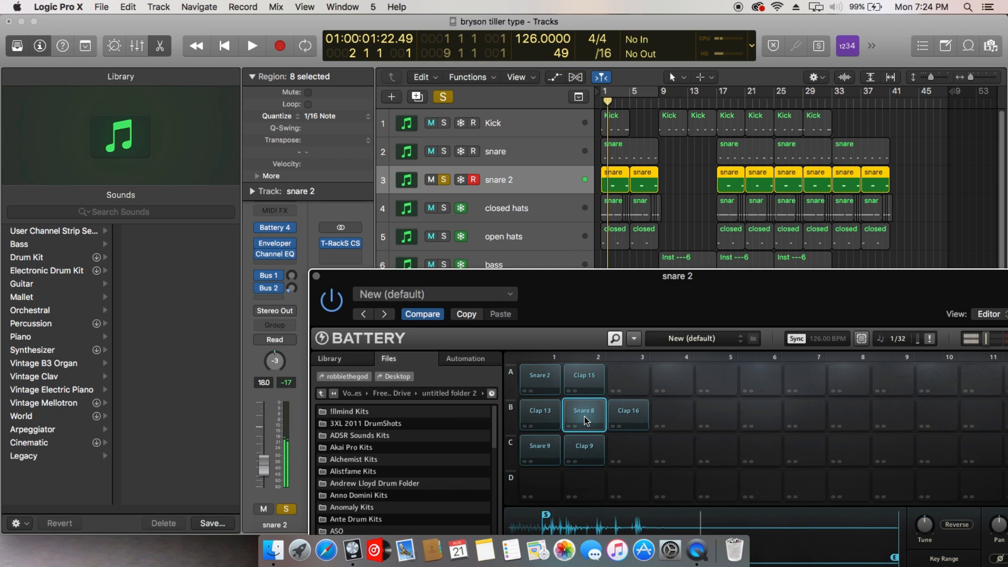
pyautogui.click(586, 420)
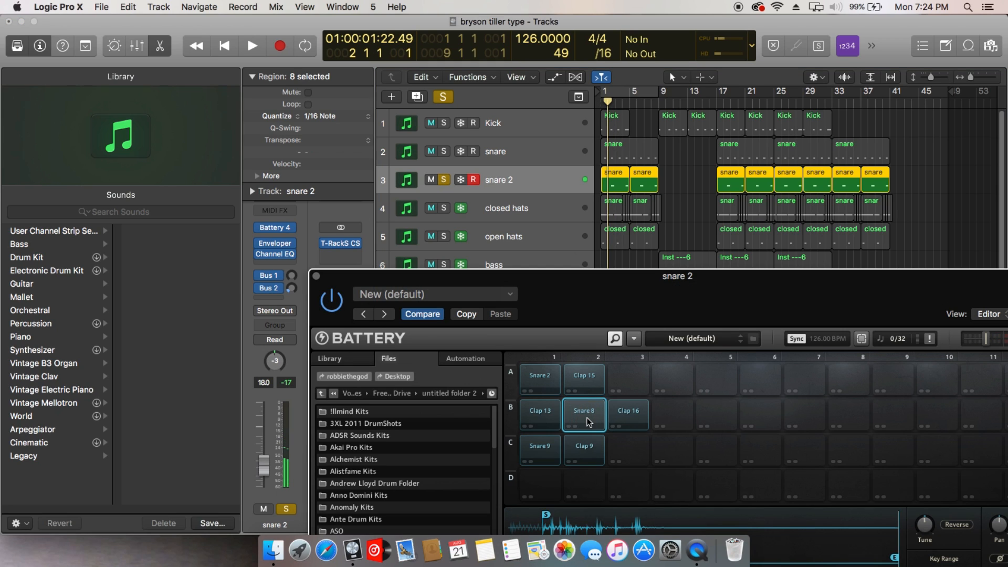
pyautogui.click(587, 421)
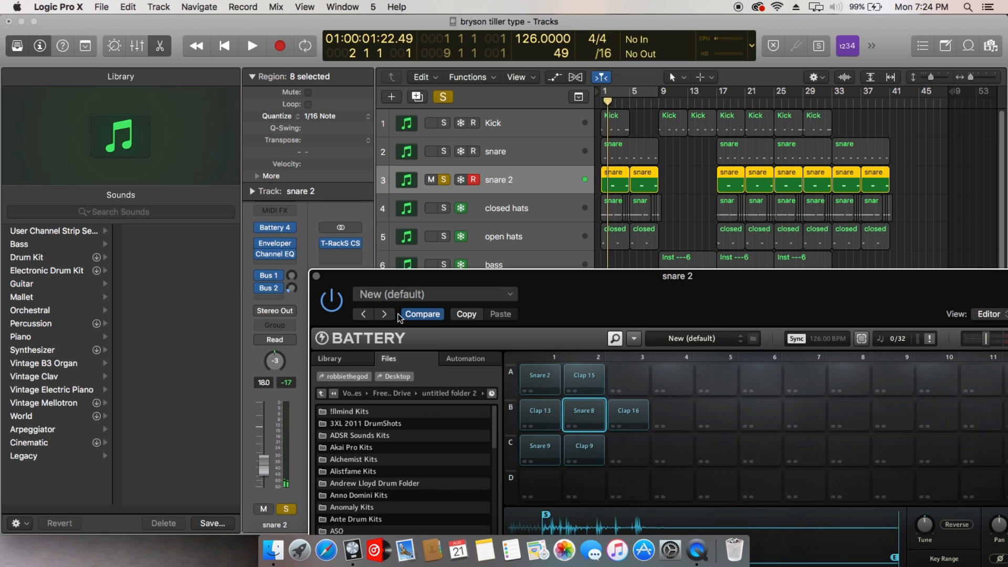
pyautogui.click(317, 276)
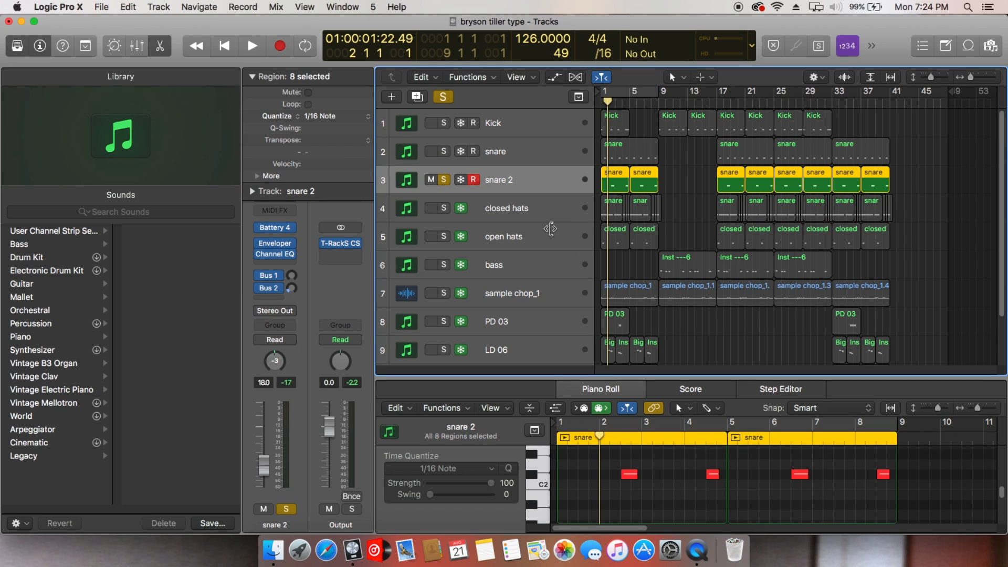
# Solo the snare and Kick tracks together with snare 2 and play back the combined pattern from the start.
pyautogui.press('Return')
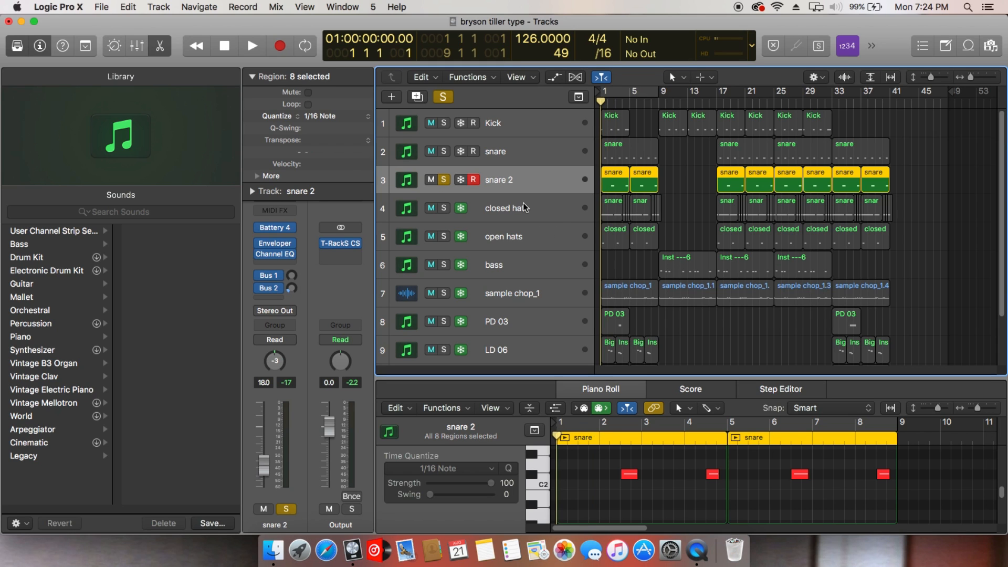
pyautogui.click(441, 152)
pyautogui.click(444, 123)
pyautogui.press('space')
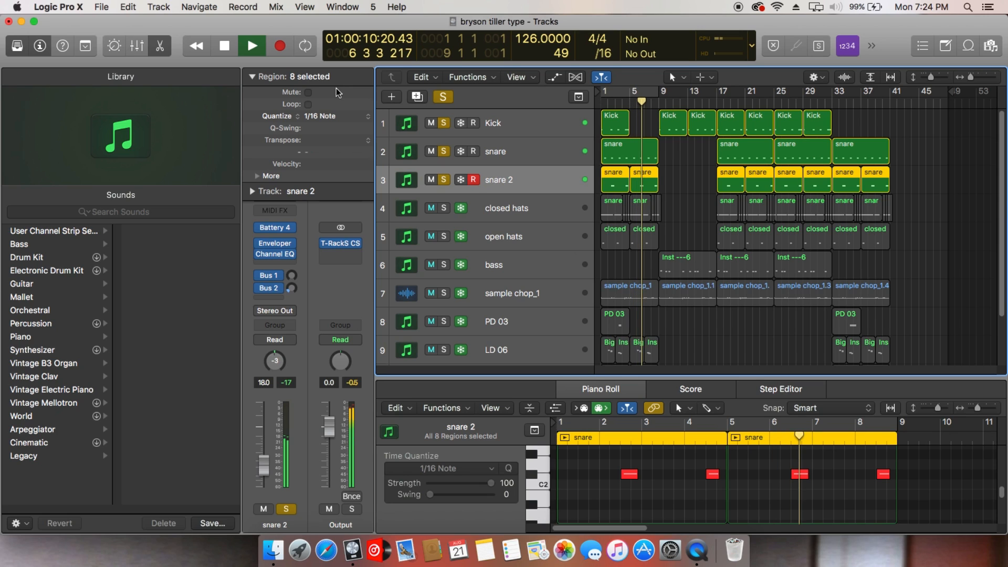
pyautogui.press('space')
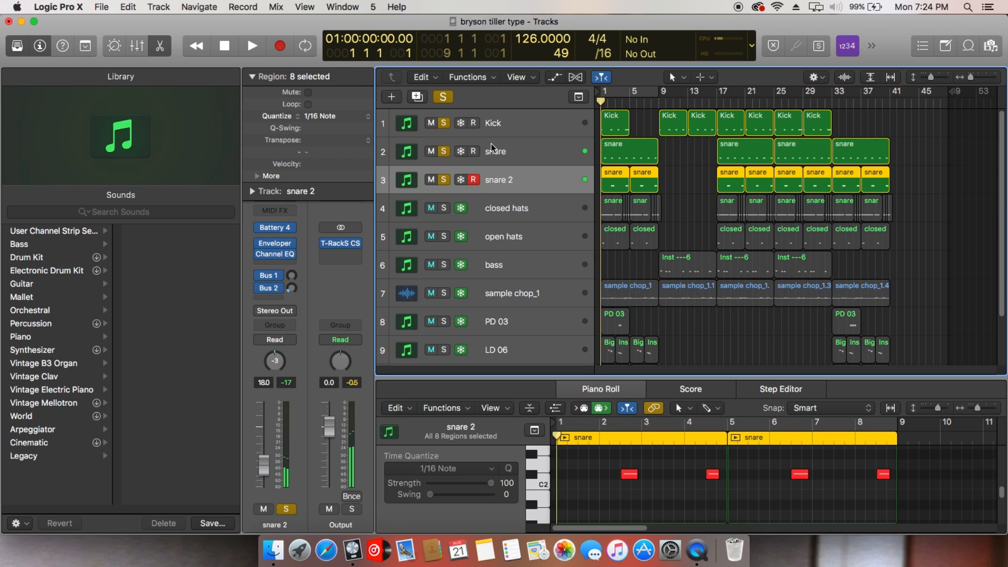
# Take the Kick, snare and snare 2 tracks out of solo and solo the closed hats track instead.
pyautogui.click(444, 123)
pyautogui.click(444, 151)
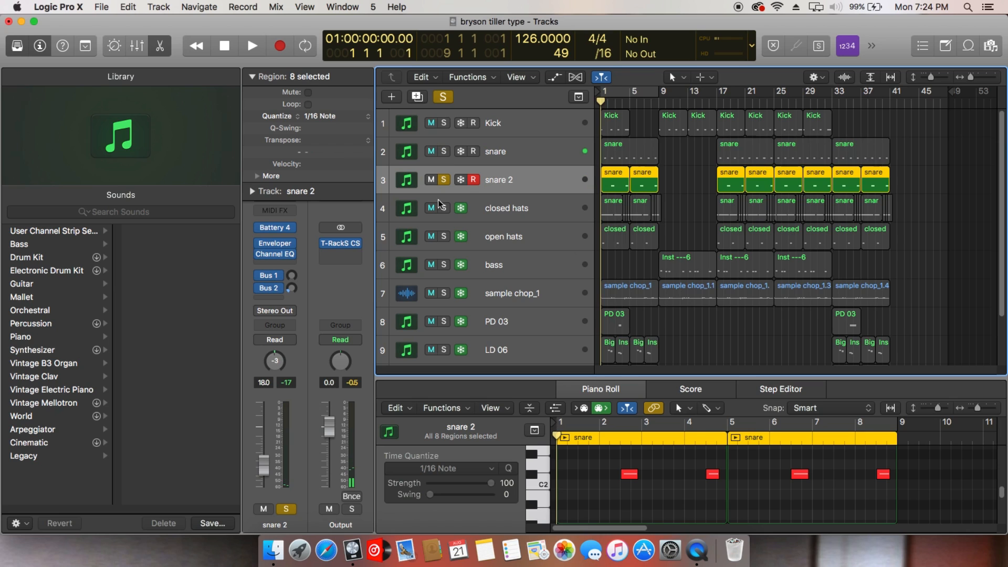
pyautogui.click(443, 179)
pyautogui.click(444, 207)
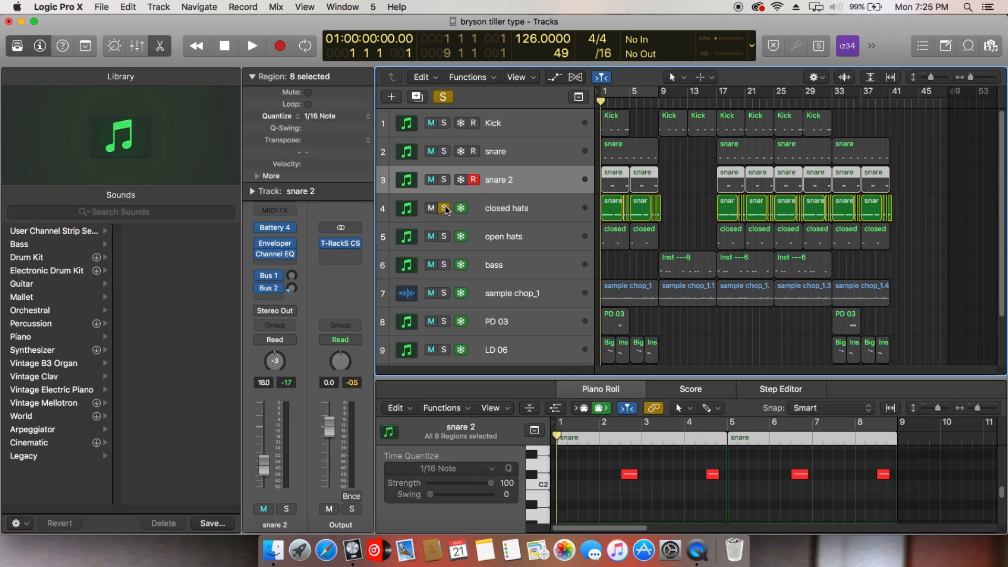
# Select the closed hats track and review its Channel EQ settings.
pyautogui.click(480, 211)
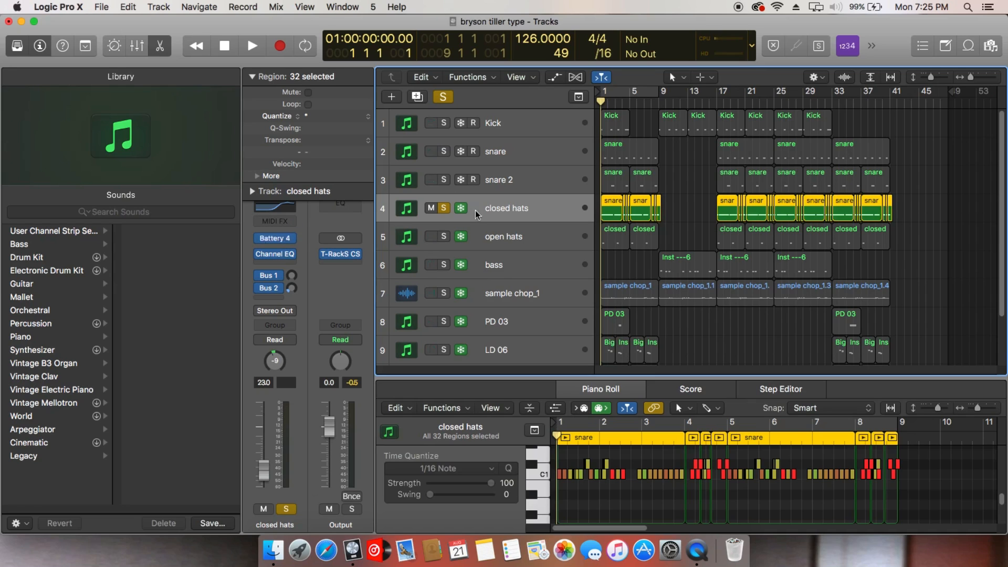
pyautogui.click(276, 254)
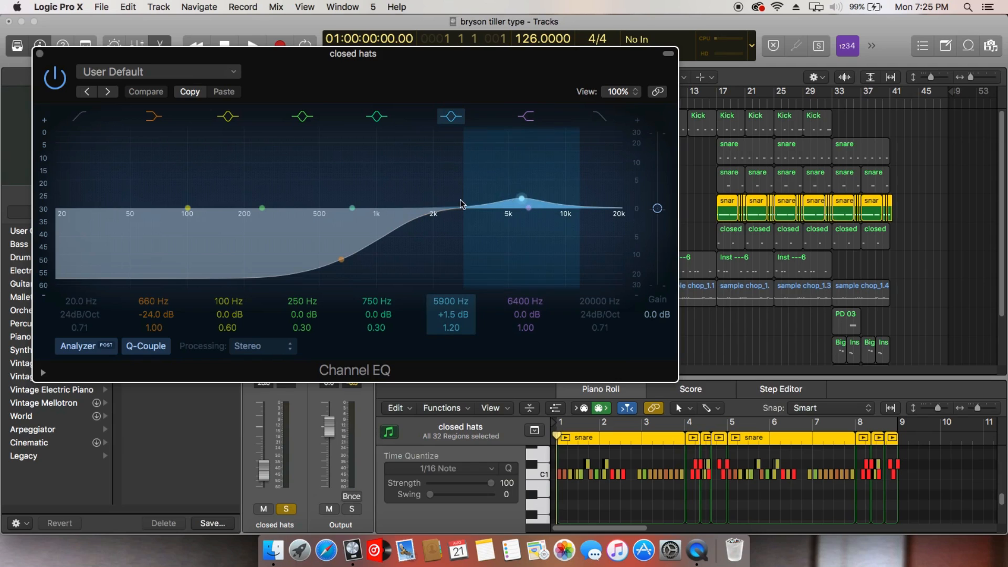
pyautogui.click(40, 53)
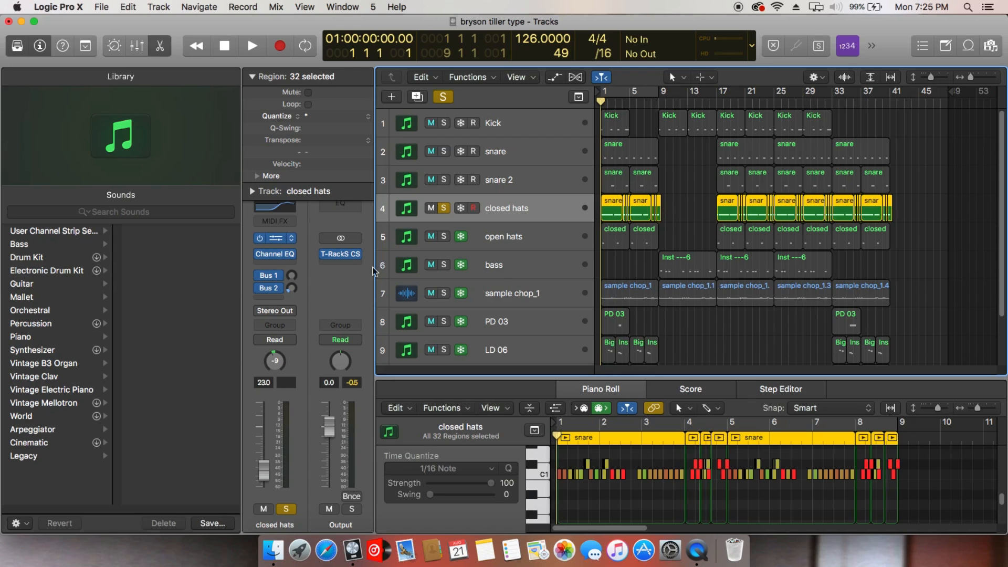
# Open Battery 4 on the closed hats track and audition its two Hi Hat cells in turn.
pyautogui.click(274, 238)
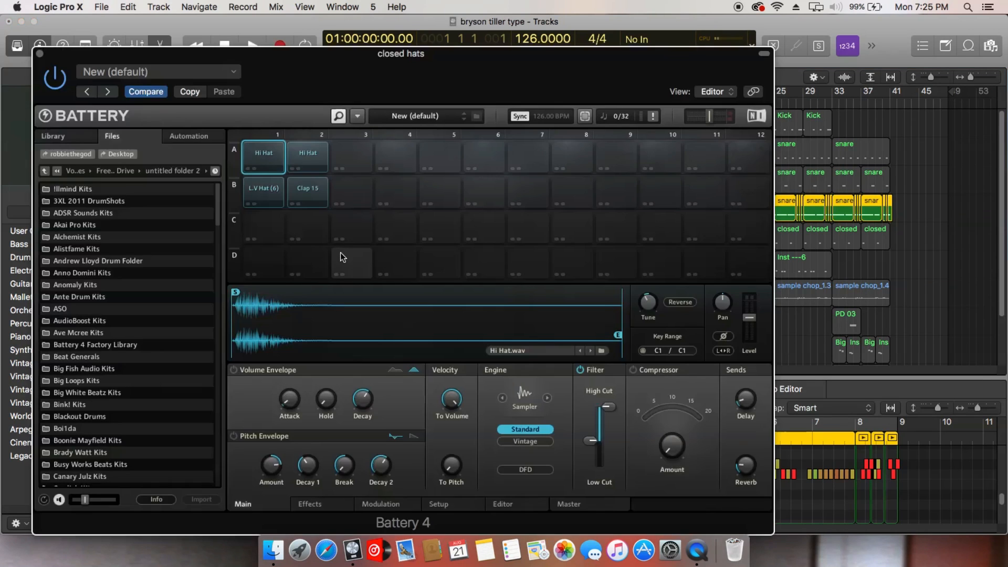
pyautogui.click(254, 154)
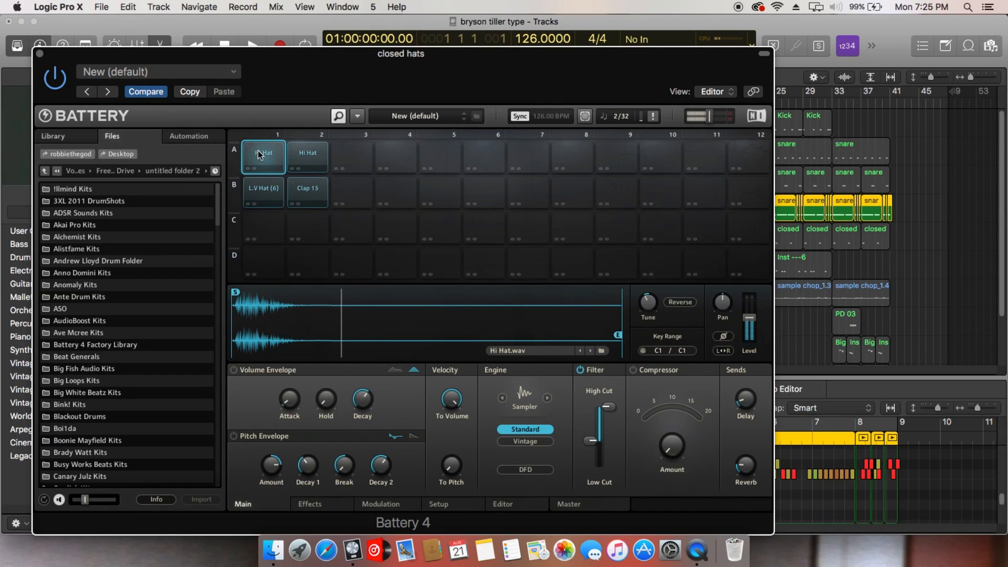
pyautogui.click(278, 157)
pyautogui.click(297, 152)
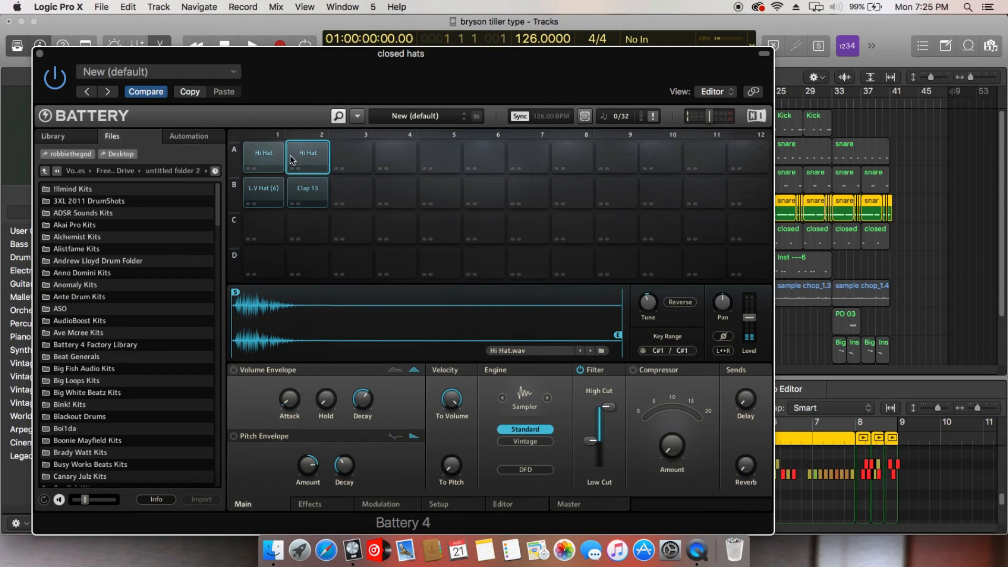
pyautogui.click(278, 158)
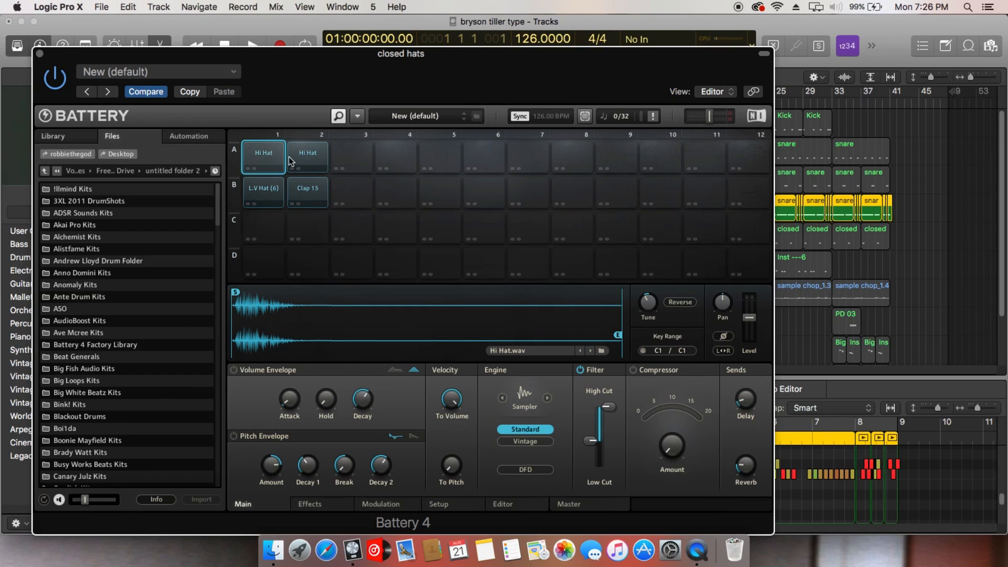
pyautogui.click(306, 158)
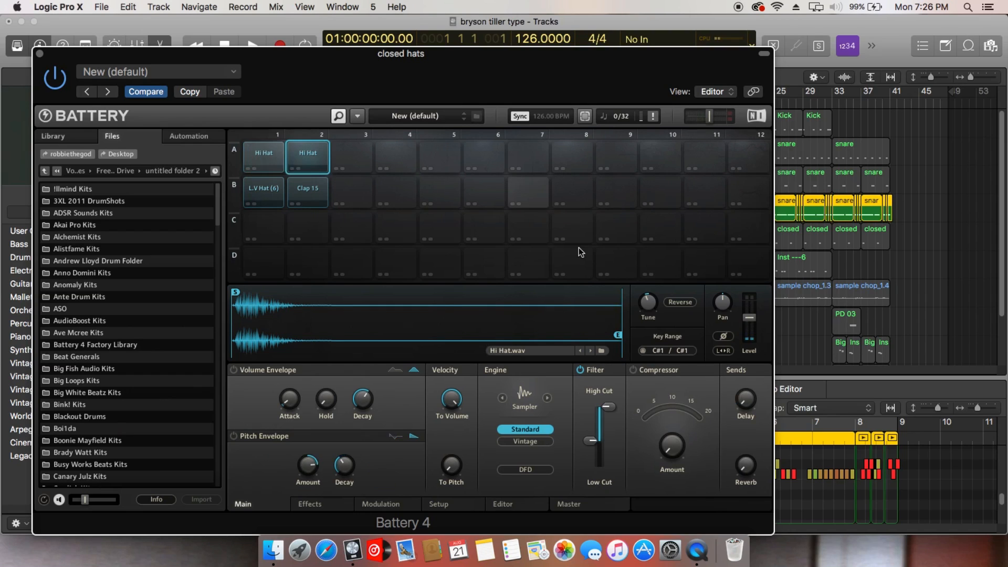
# Check the Tune value of both Hi Hat cells, then close the closed hats Battery 4 window.
pyautogui.moveTo(647, 302); pyautogui.dragTo(647, 308)
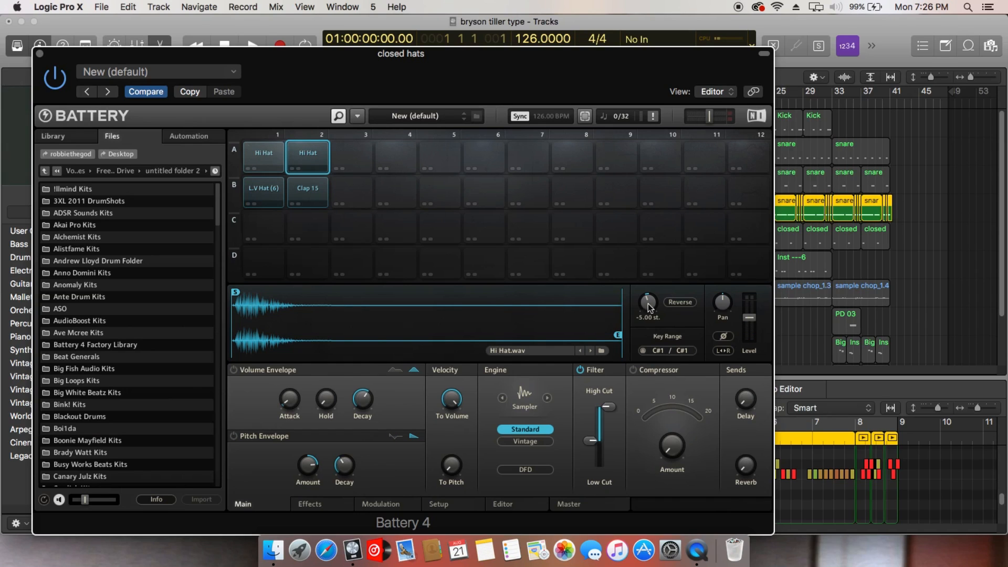
pyautogui.click(280, 163)
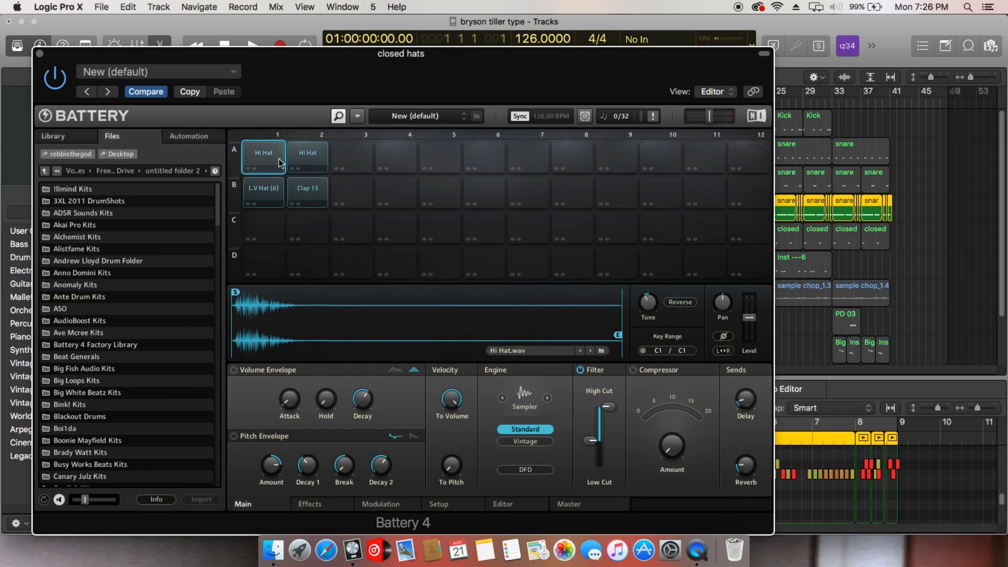
pyautogui.moveTo(648, 301); pyautogui.dragTo(650, 303)
pyautogui.click(41, 53)
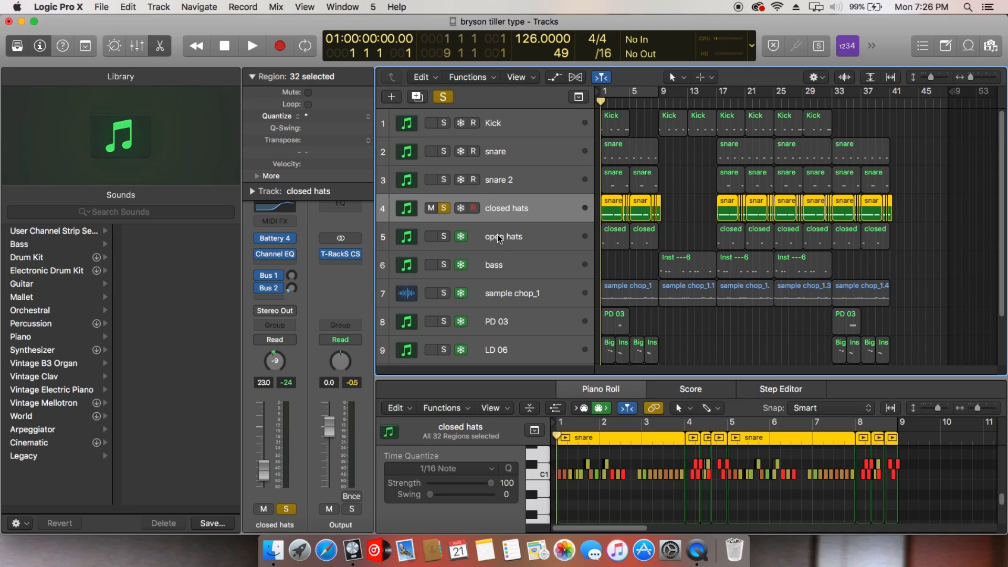
# Play the soloed closed hats pattern from the start twice.
pyautogui.press('space')
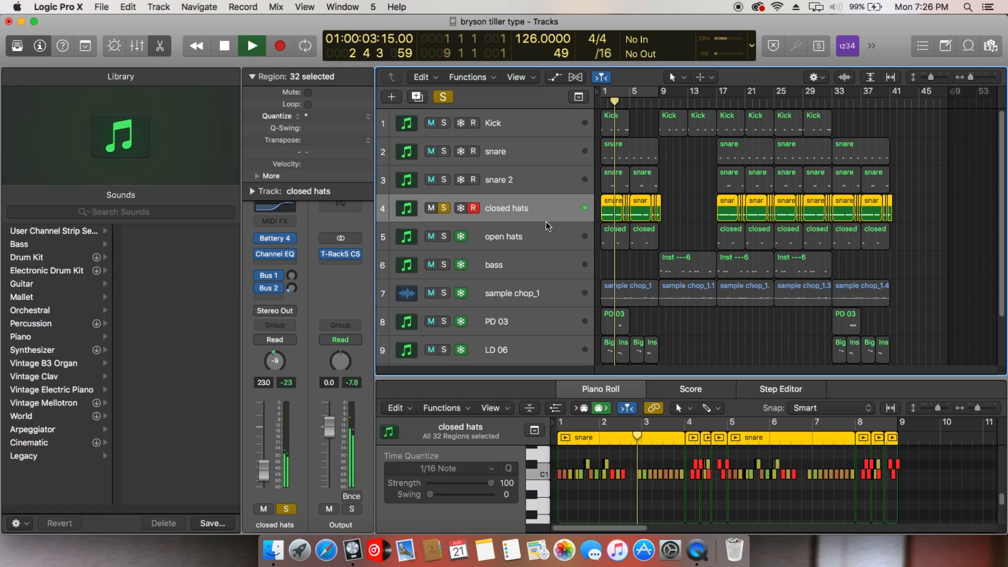
pyautogui.press('space')
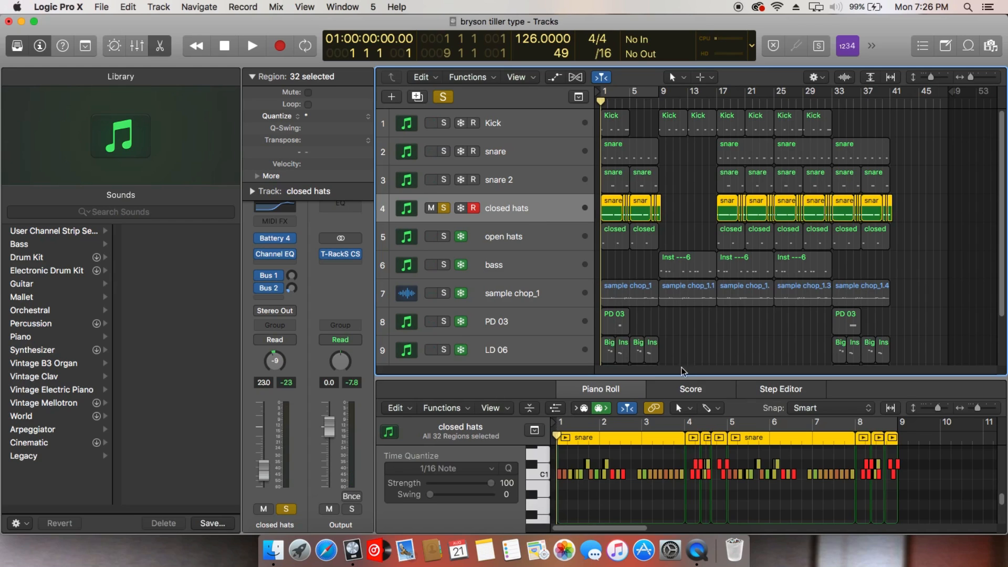
pyautogui.press('space')
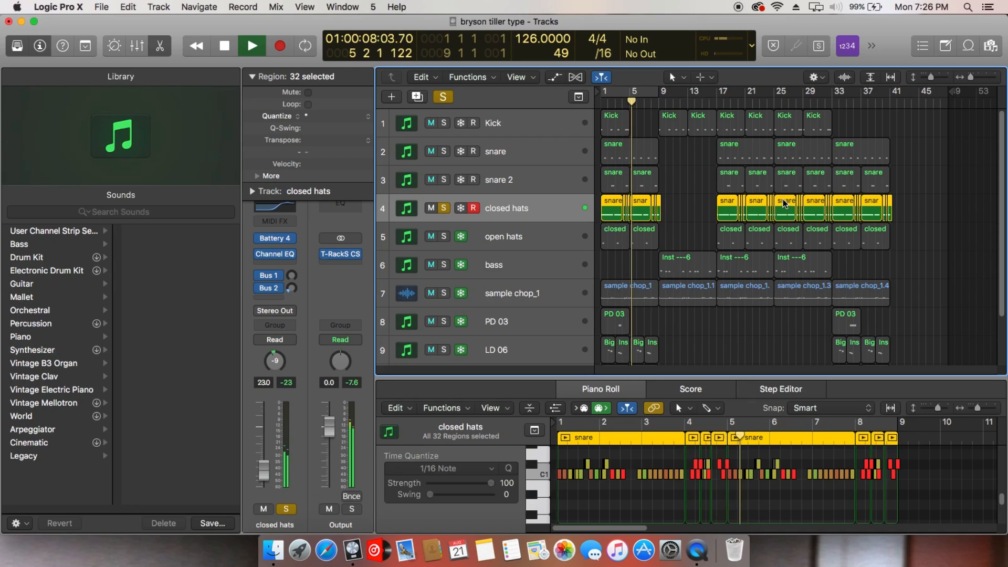
pyautogui.press('space')
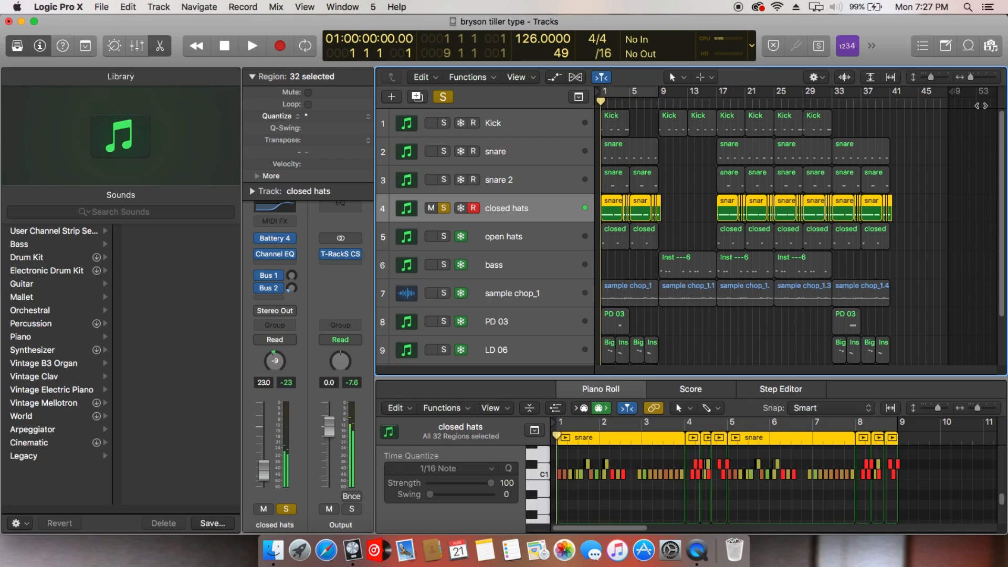
# Inspect the notes and quantize setting of individual closed hats regions within the first four bars.
pyautogui.moveTo(970, 79); pyautogui.dragTo(977, 80)
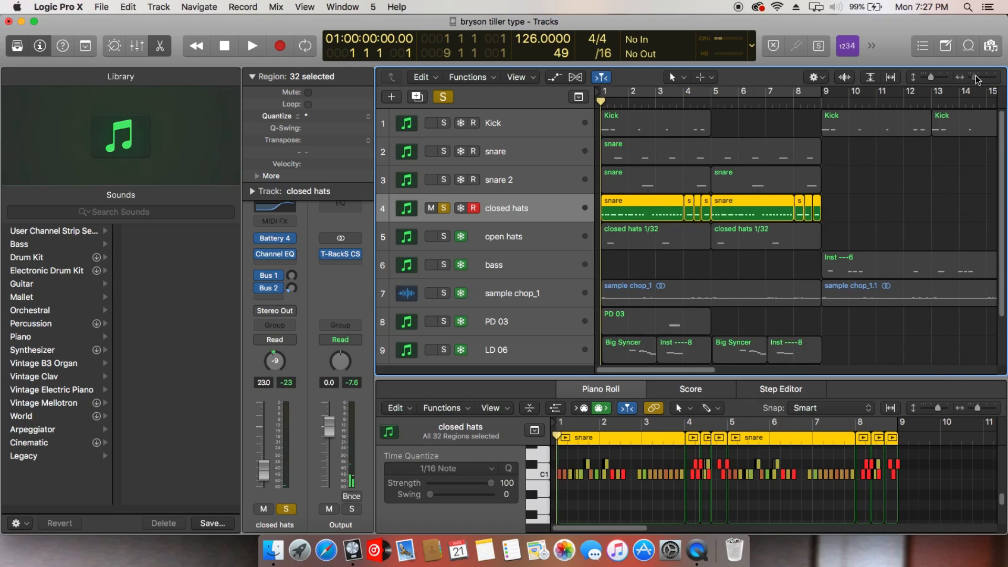
pyautogui.click(988, 193)
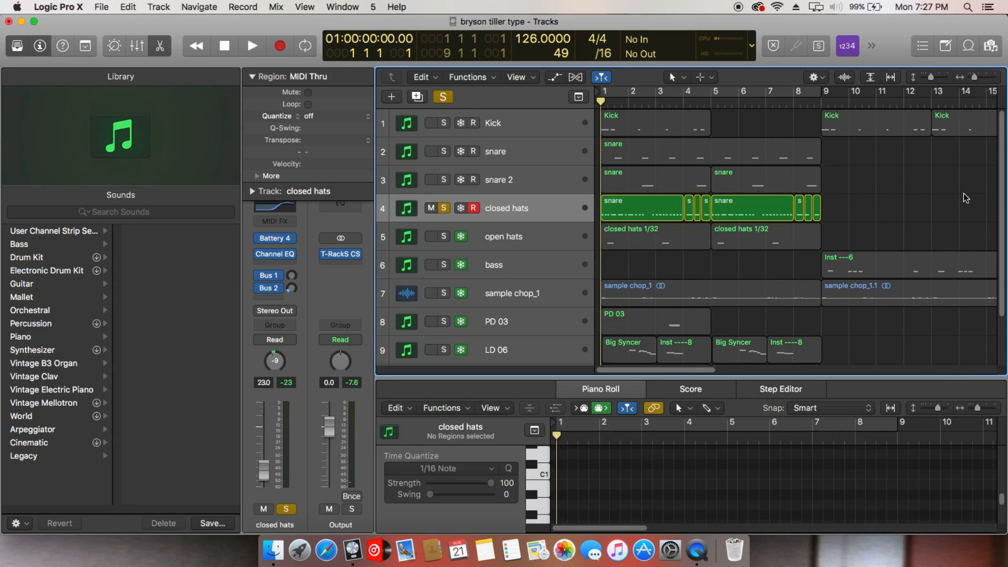
pyautogui.click(696, 209)
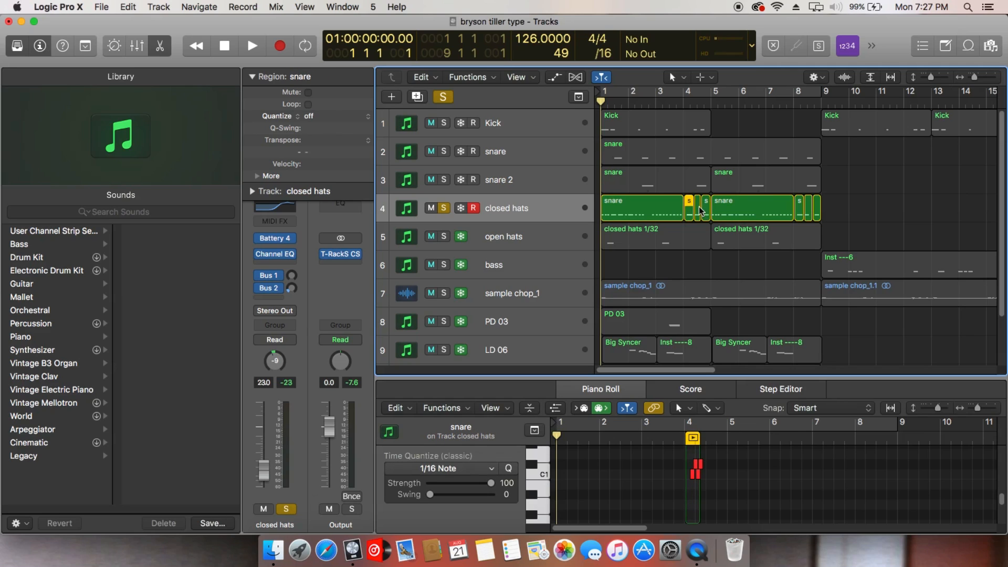
pyautogui.click(706, 209)
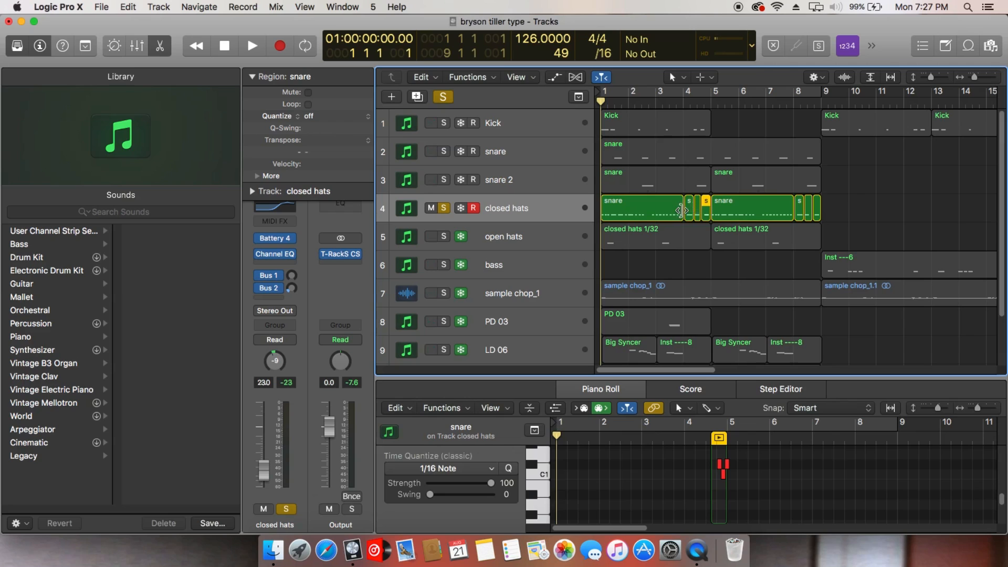
pyautogui.click(677, 212)
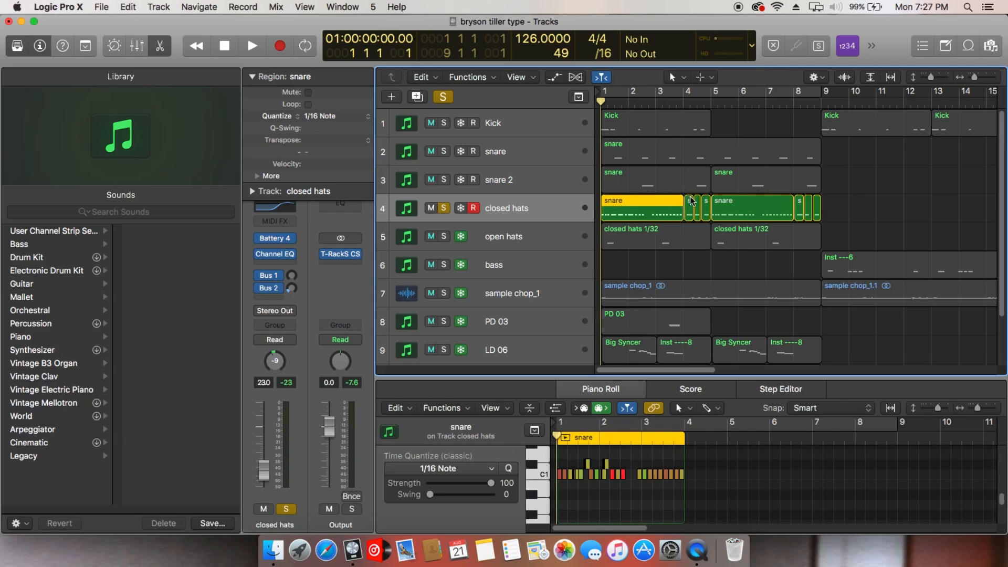
# Compare the short closed hats regions in bar 4 with the opening region's notes and quantize setting.
pyautogui.click(690, 202)
pyautogui.click(706, 208)
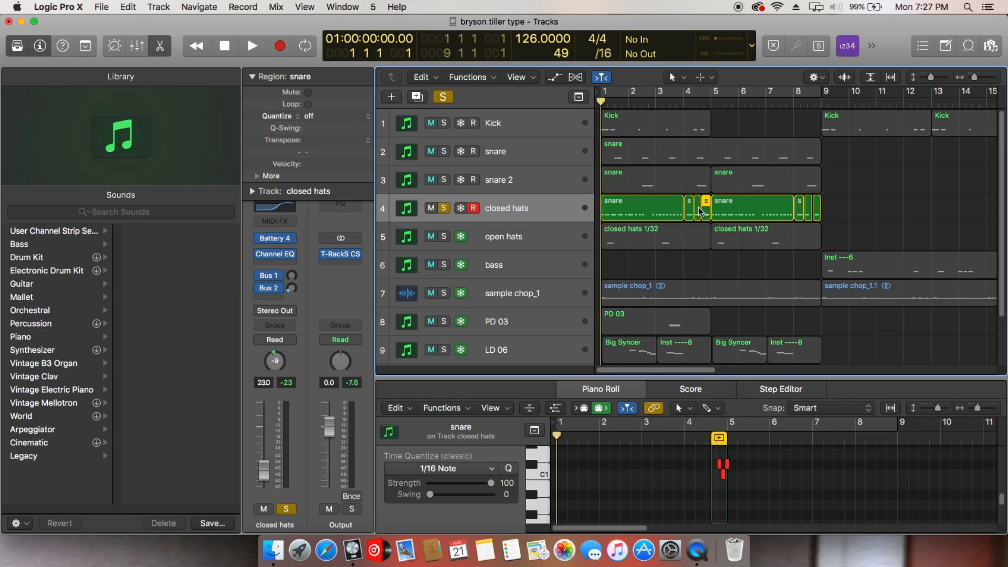
pyautogui.click(656, 215)
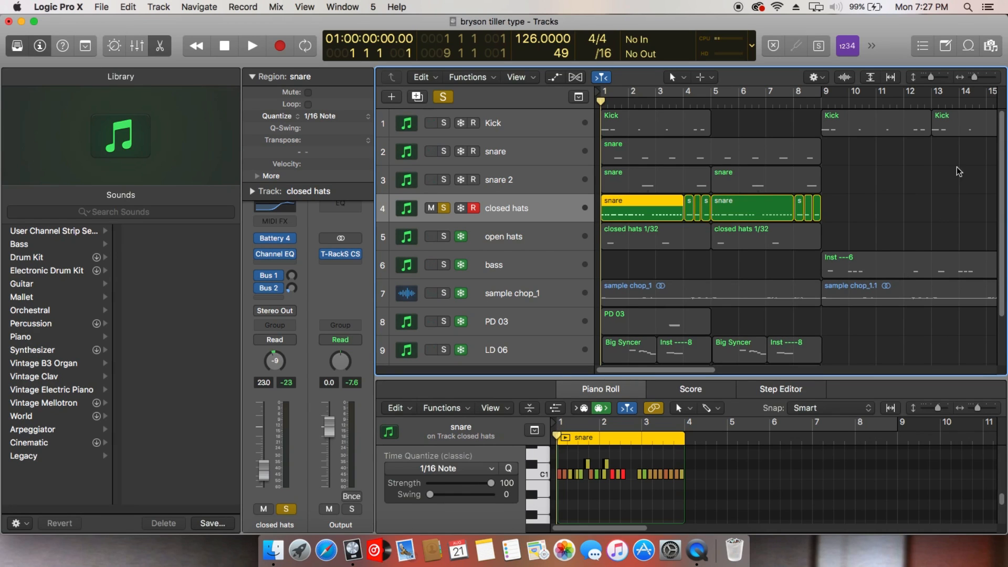
pyautogui.moveTo(975, 77); pyautogui.dragTo(979, 82)
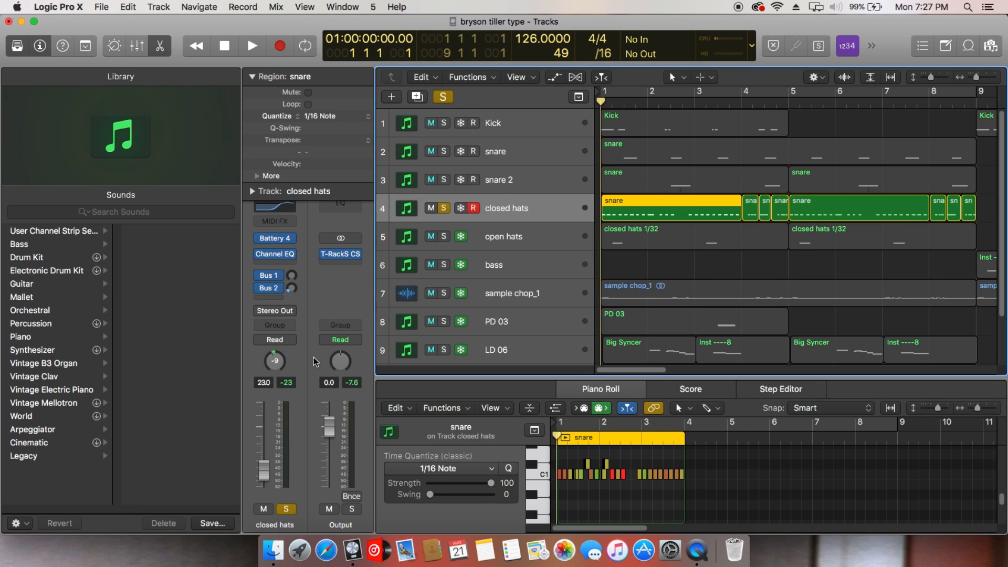
# Solo the snare 2, snare and Kick tracks alongside the closed hats, showing each track's channel strip.
pyautogui.click(516, 181)
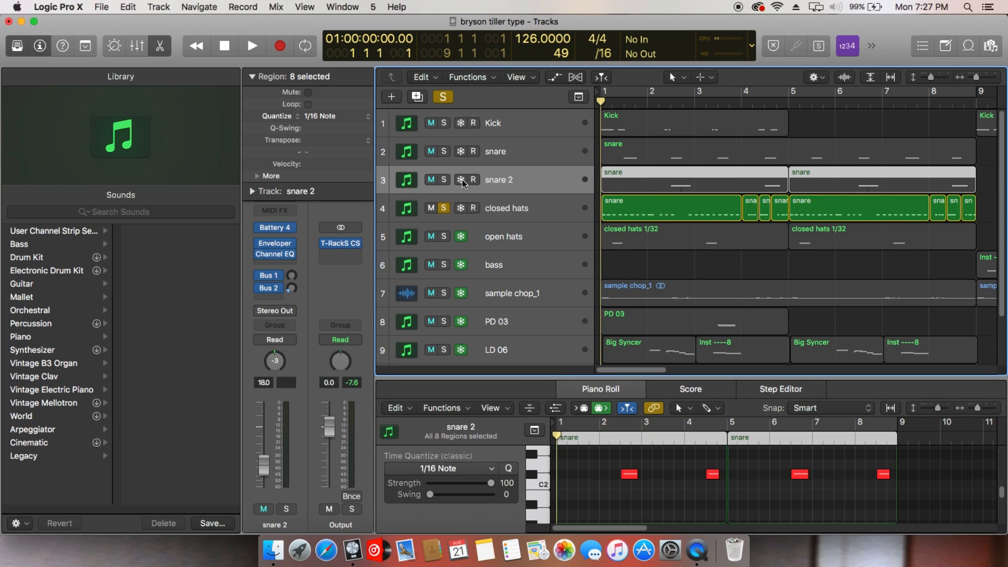
pyautogui.click(443, 181)
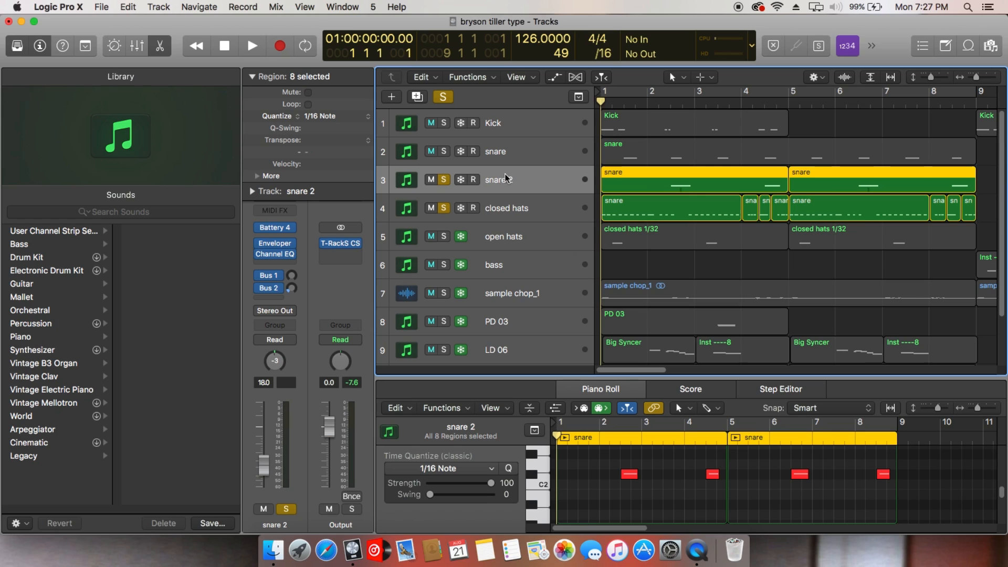
pyautogui.click(508, 158)
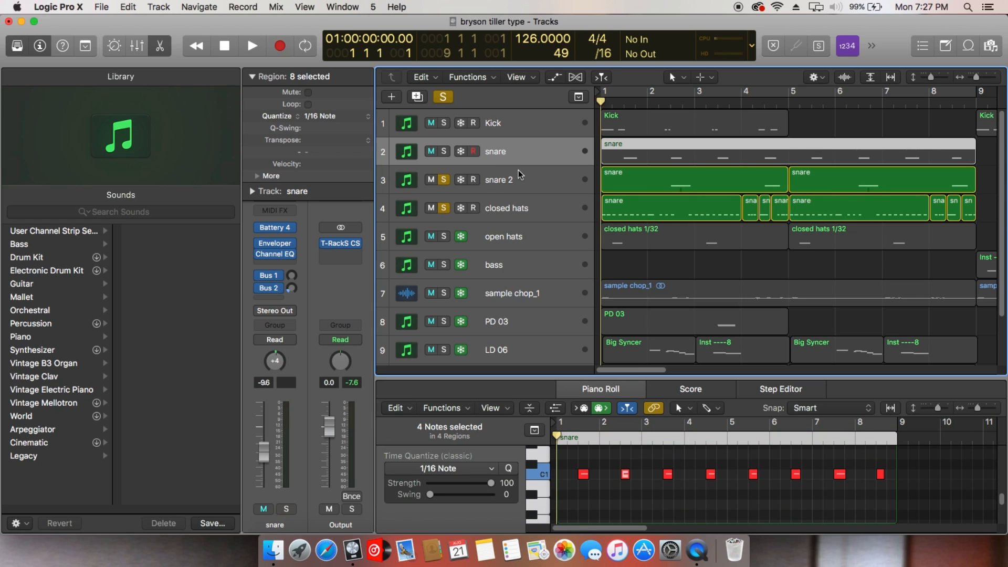
pyautogui.click(444, 123)
pyautogui.click(444, 151)
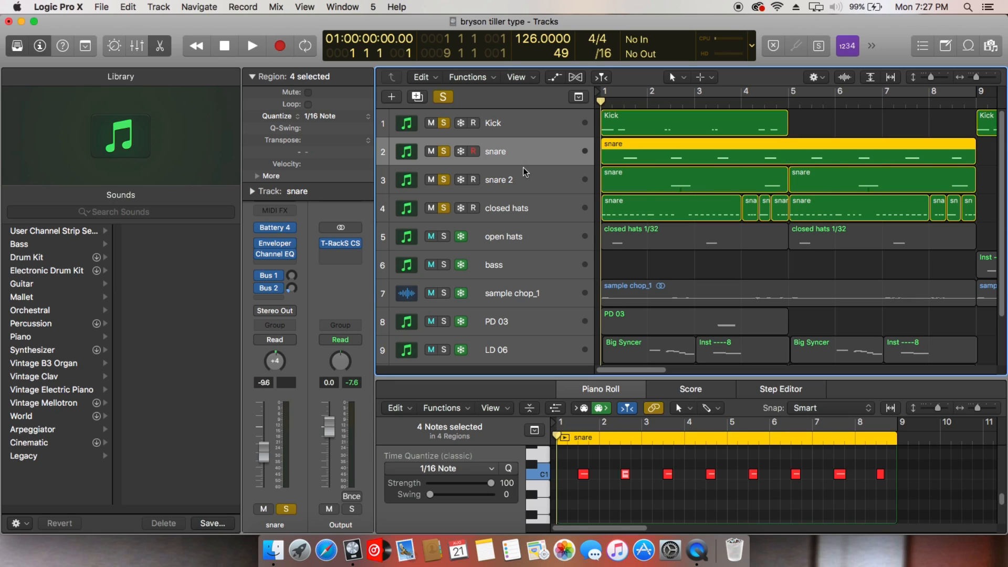
pyautogui.click(520, 125)
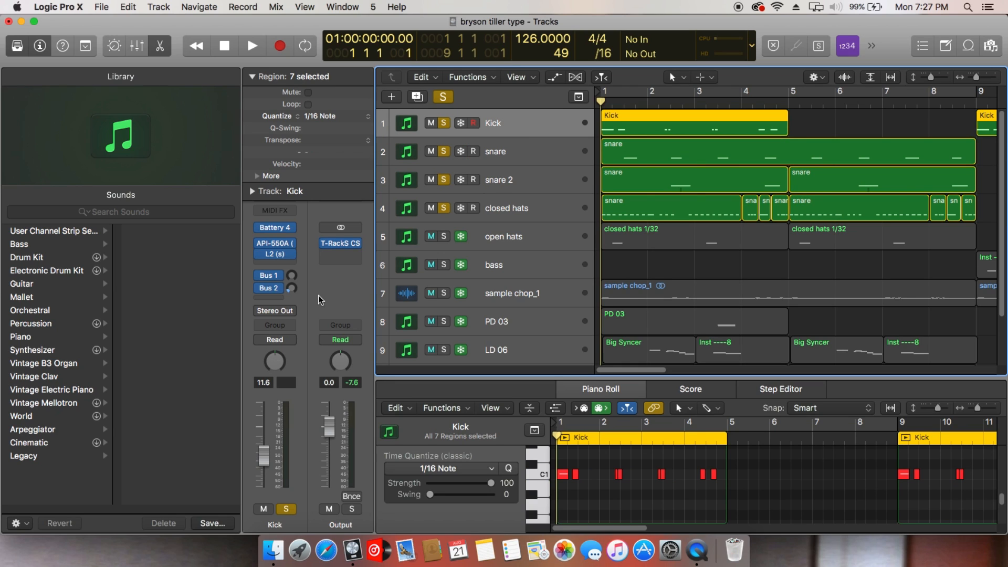
# Turn off solo on the Kick, snare, snare 2 and closed hats tracks.
pyautogui.click(443, 123)
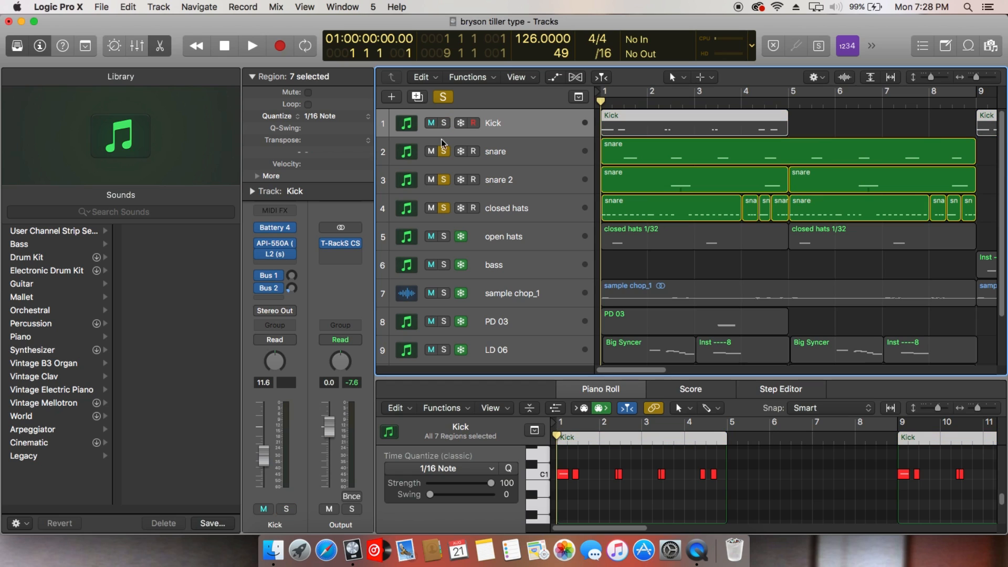
pyautogui.click(443, 152)
pyautogui.click(444, 180)
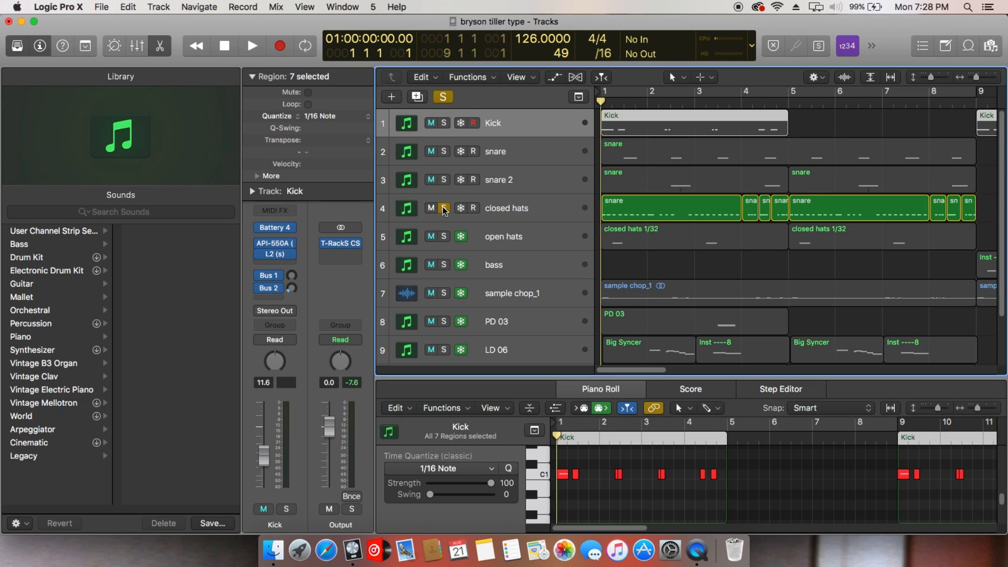
pyautogui.click(443, 208)
# Select the open hats track, solo the Kick, snare, snare 2 and closed hats tracks together, and play them from the start.
pyautogui.click(514, 233)
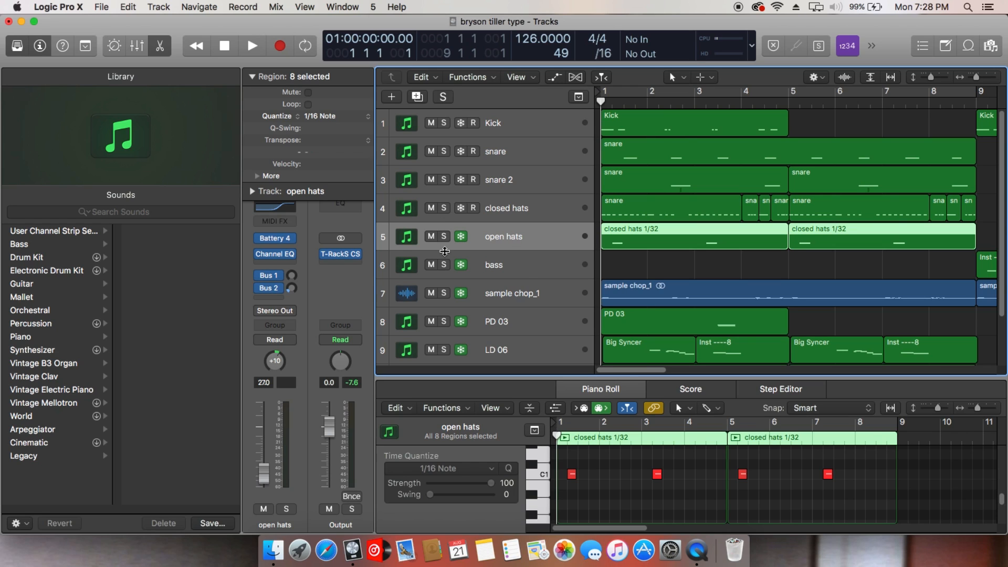
pyautogui.moveTo(441, 125); pyautogui.dragTo(449, 210)
pyautogui.press('space')
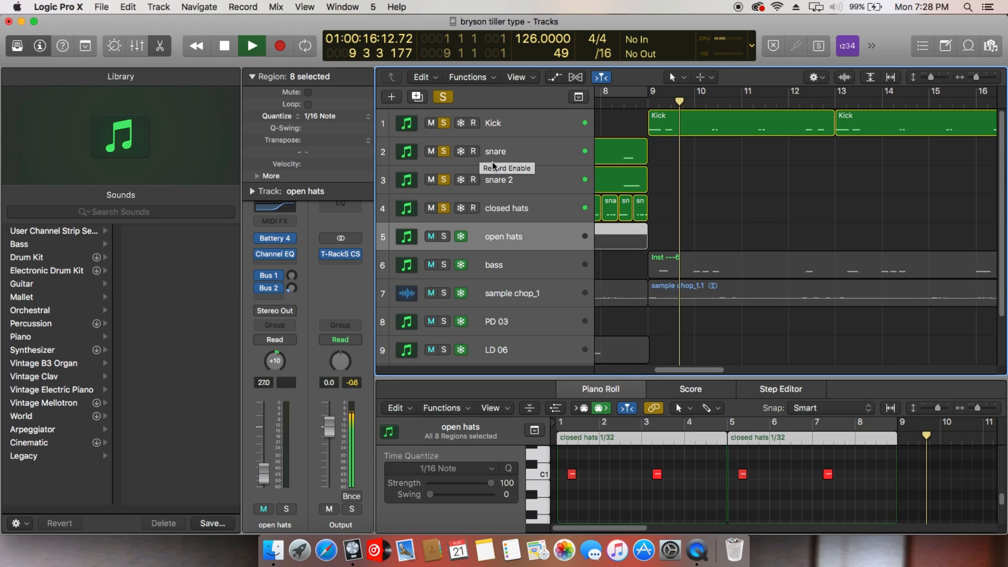
pyautogui.press('space')
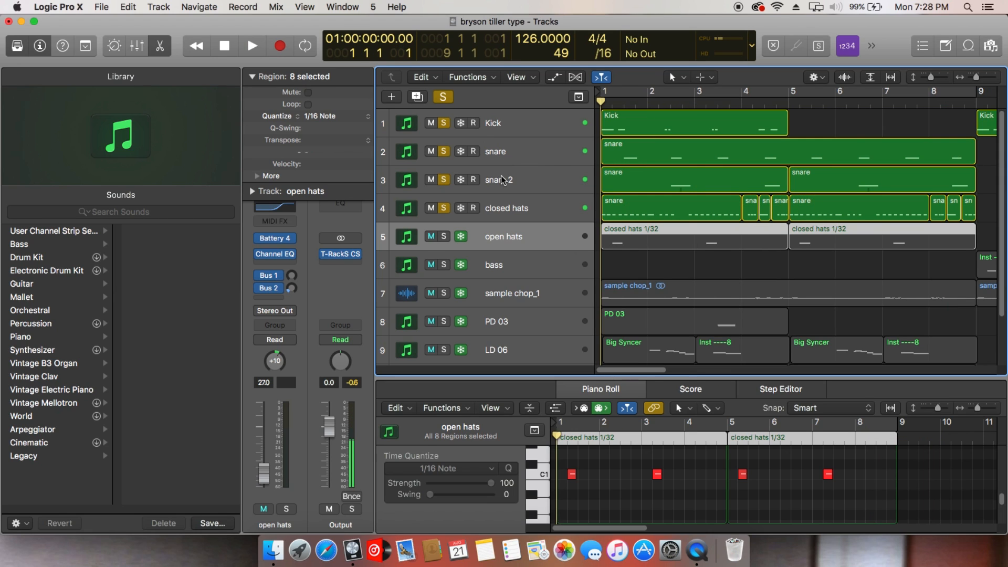
# Solo and unfreeze the open hats track, and view its first region's pattern and its Battery 4 sample.
pyautogui.click(445, 236)
pyautogui.click(461, 237)
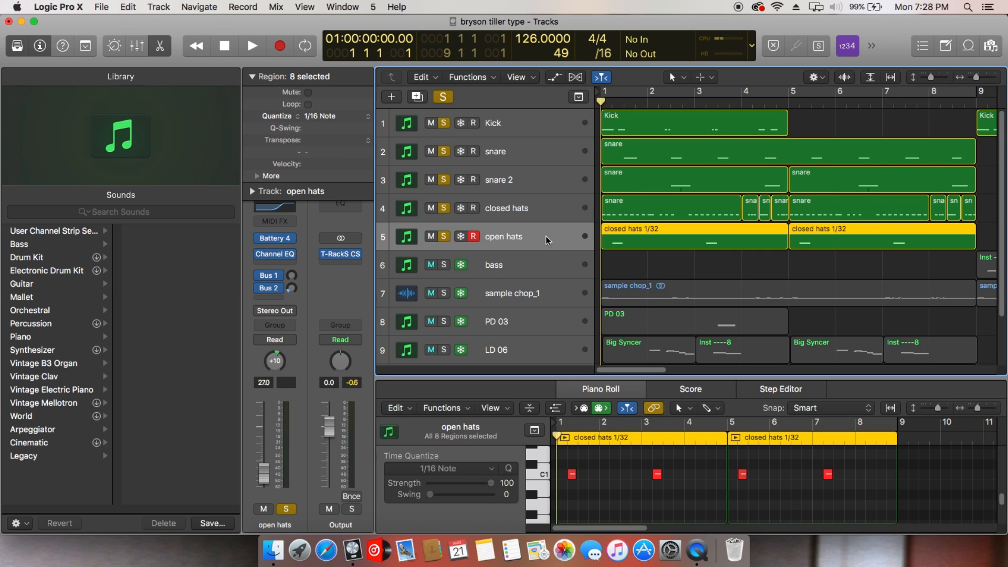
pyautogui.click(628, 238)
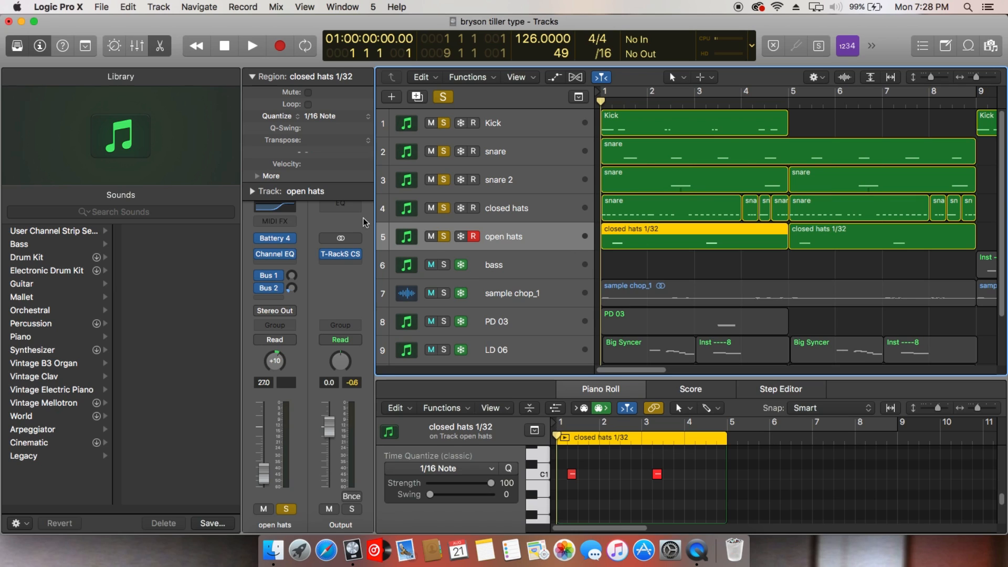
pyautogui.moveTo(279, 238)
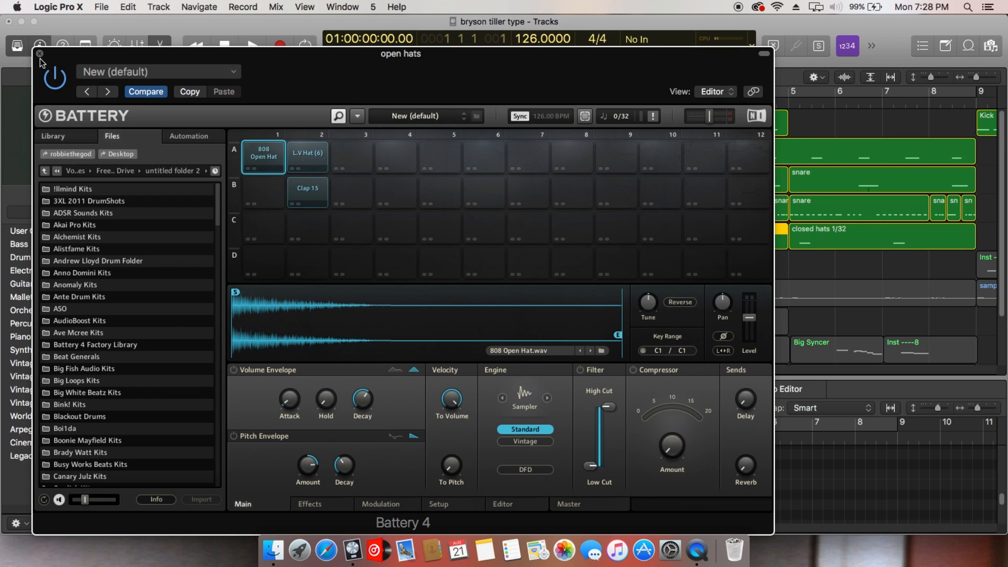
pyautogui.click(40, 54)
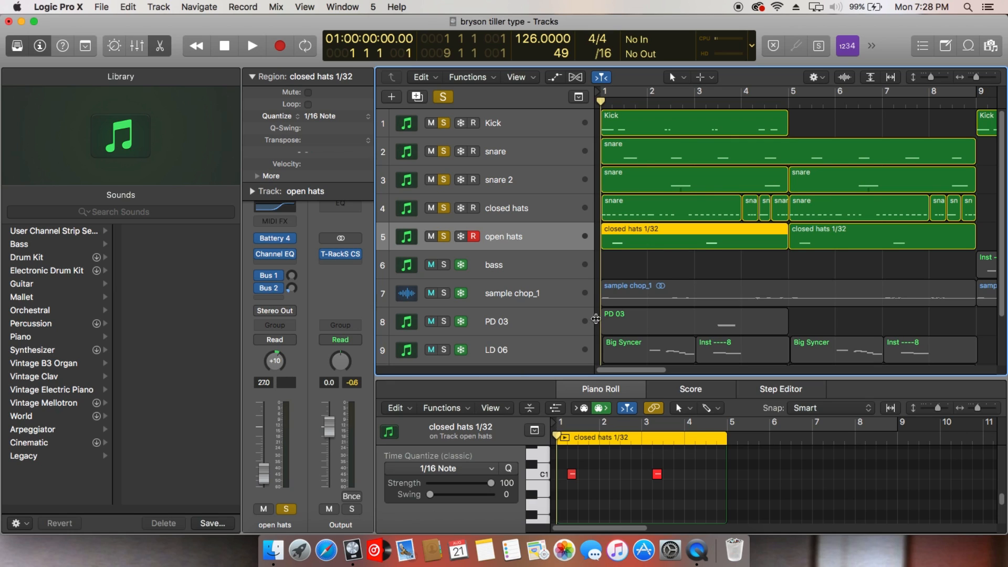
# Compare the closed hats and open hats channel strips, and play the five soloed drum tracks from the start.
pyautogui.click(553, 212)
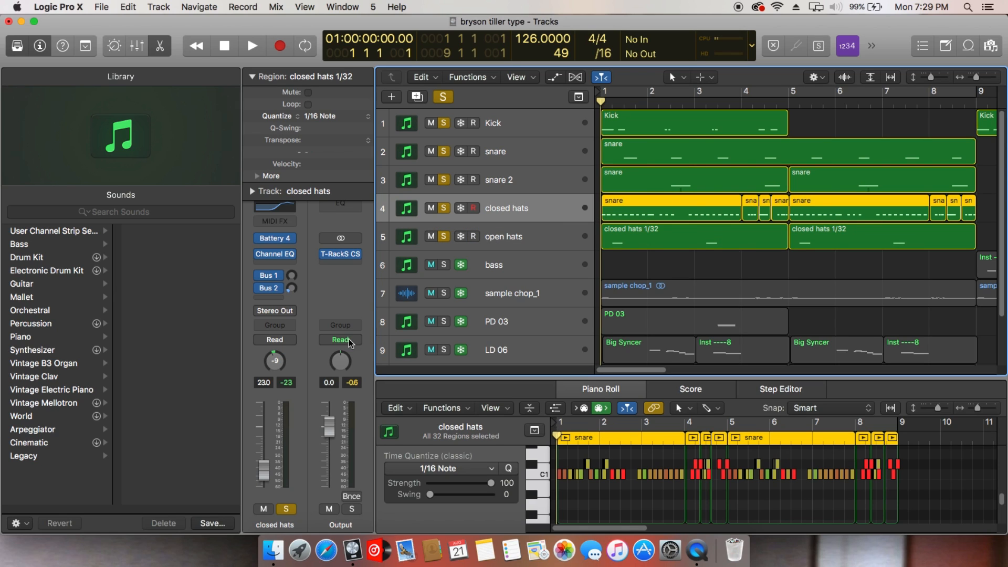
pyautogui.click(518, 245)
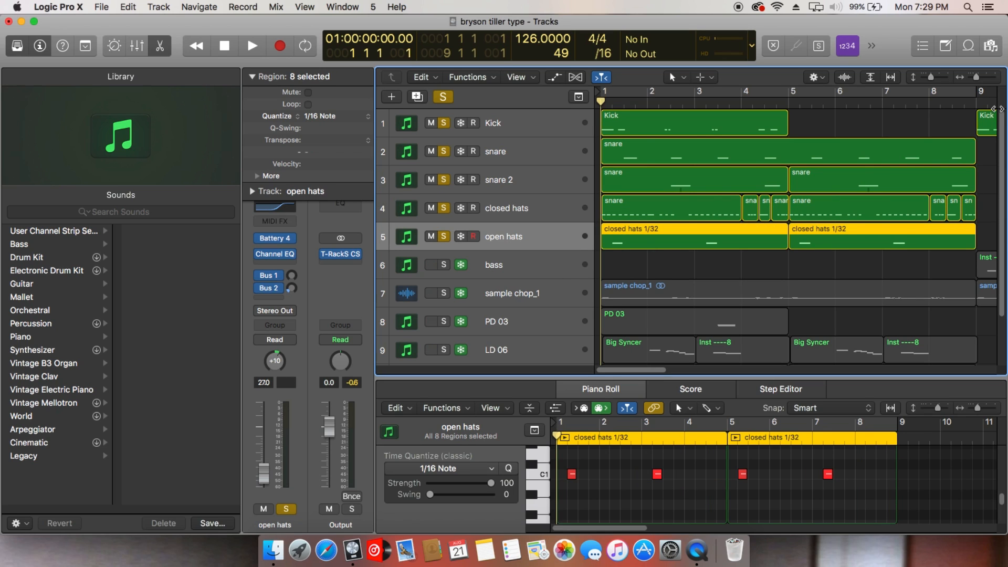
pyautogui.press('space')
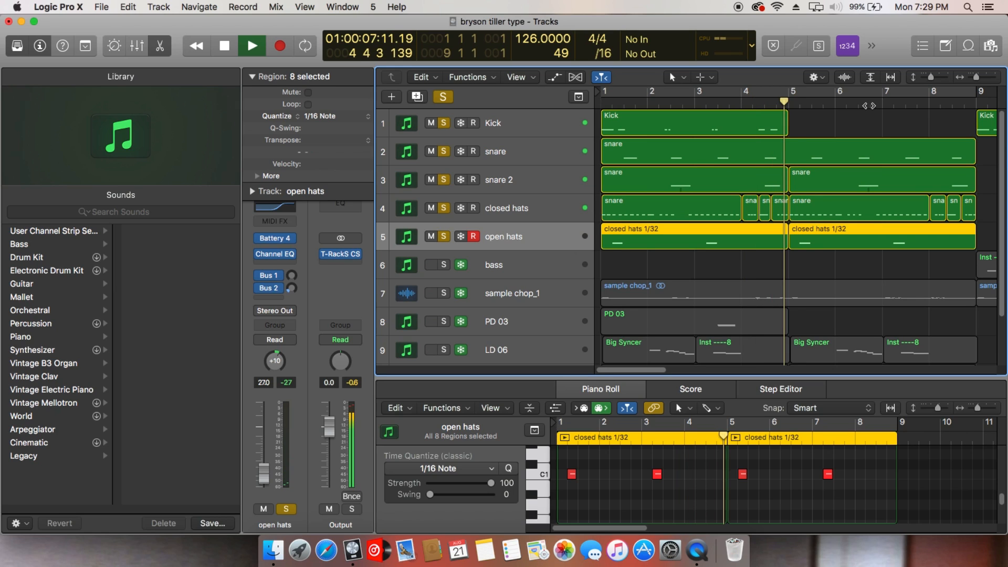
pyautogui.press('space')
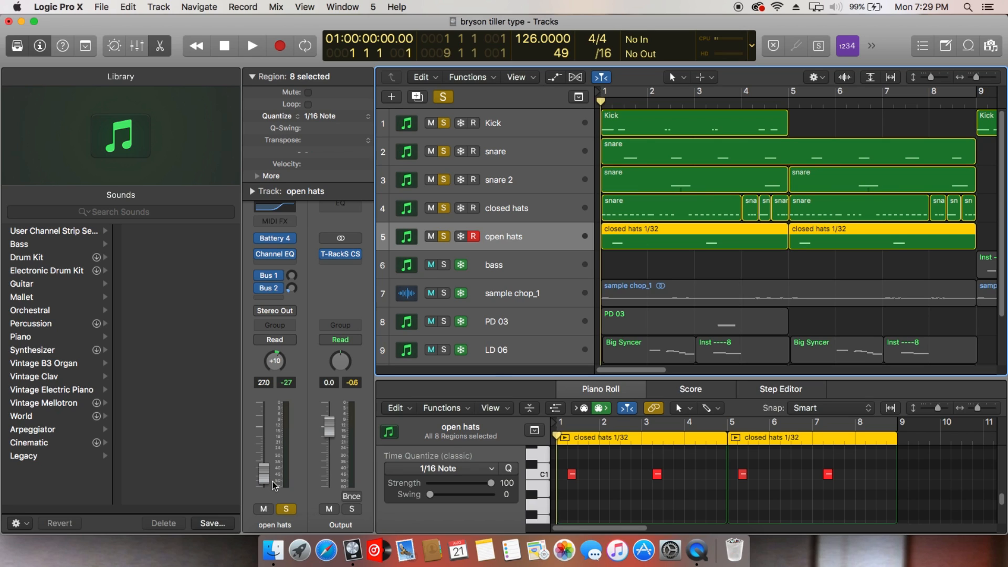
# Play the open hats alone by clearing solo on the other four drum tracks, and solo those four again.
pyautogui.moveTo(444, 124); pyautogui.dragTo(450, 209)
pyautogui.press('space')
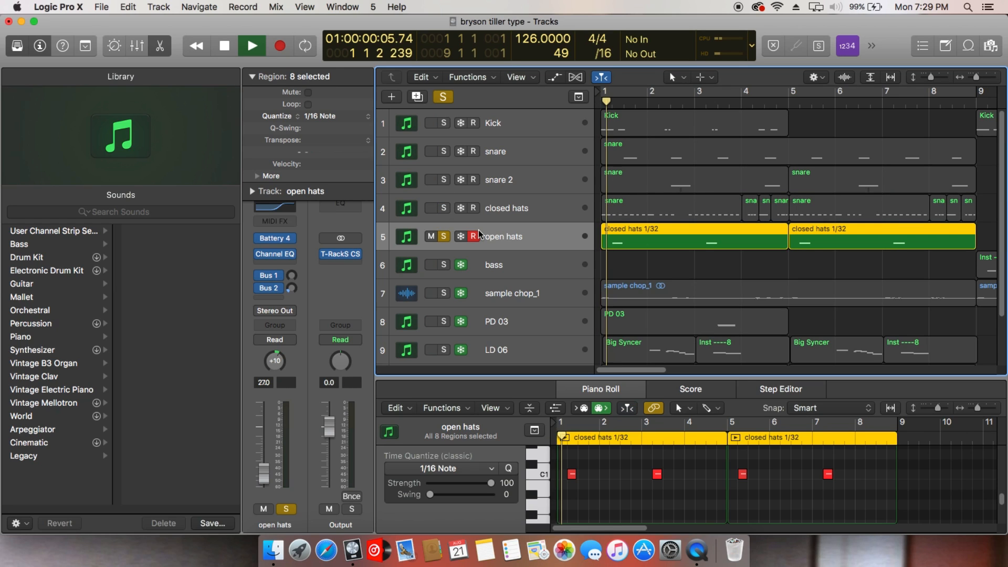
pyautogui.press('space')
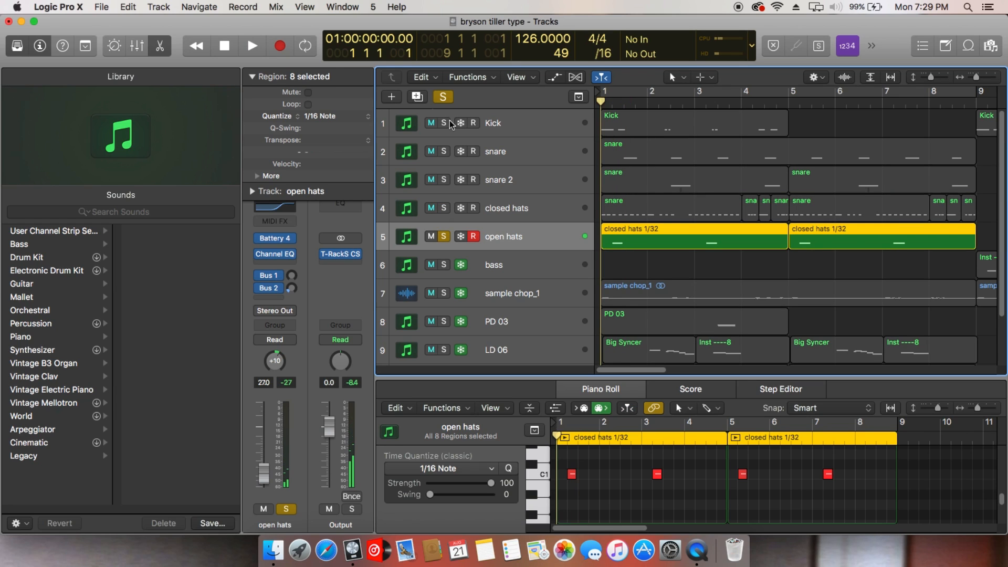
pyautogui.moveTo(444, 123); pyautogui.dragTo(449, 210)
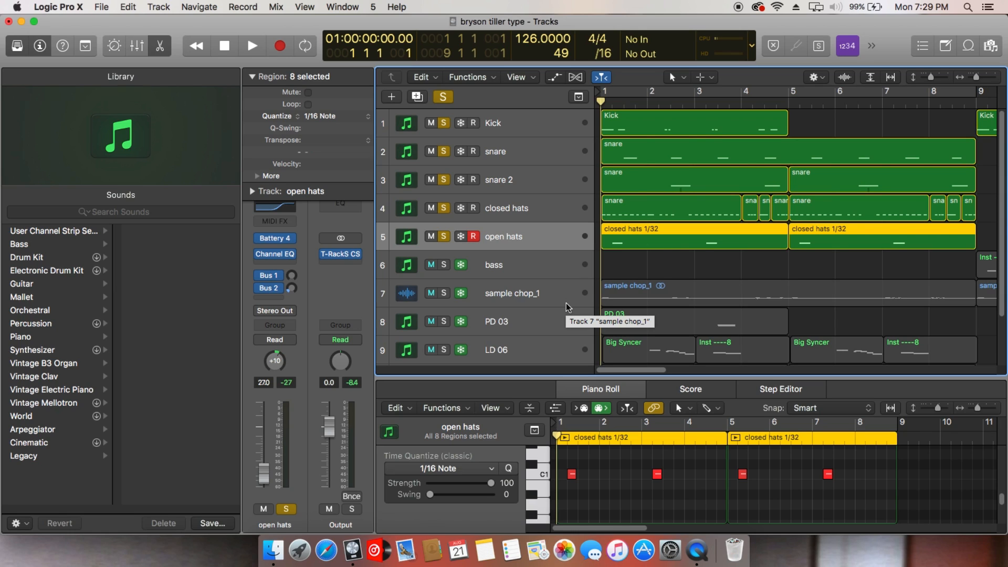
# Open the T-RackS CS plug-in on the Output channel and examine its equalizer and output level.
pyautogui.moveTo(329, 427); pyautogui.dragTo(329, 426)
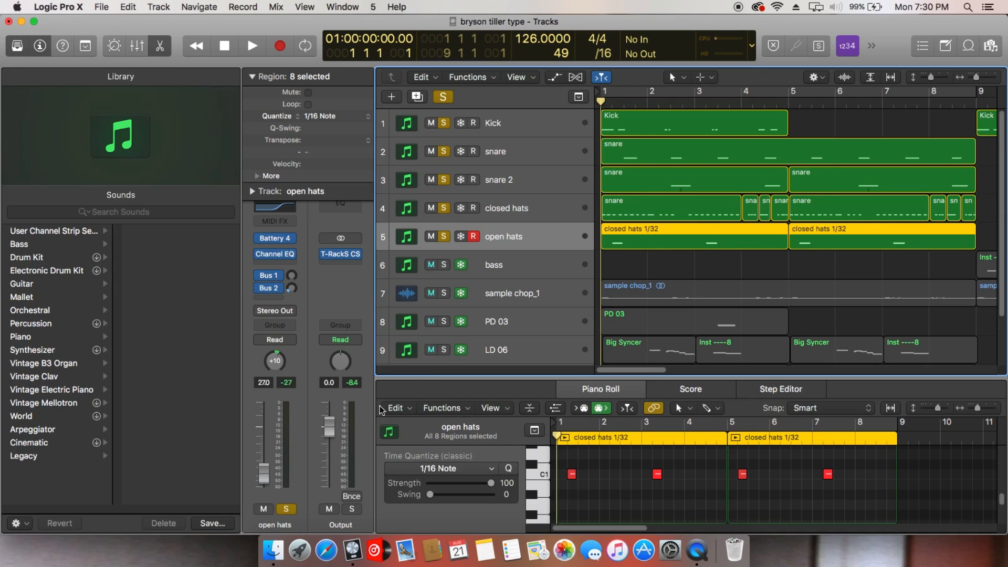
pyautogui.click(351, 255)
pyautogui.click(349, 257)
pyautogui.click(342, 254)
pyautogui.press('super+w')
pyautogui.click(347, 258)
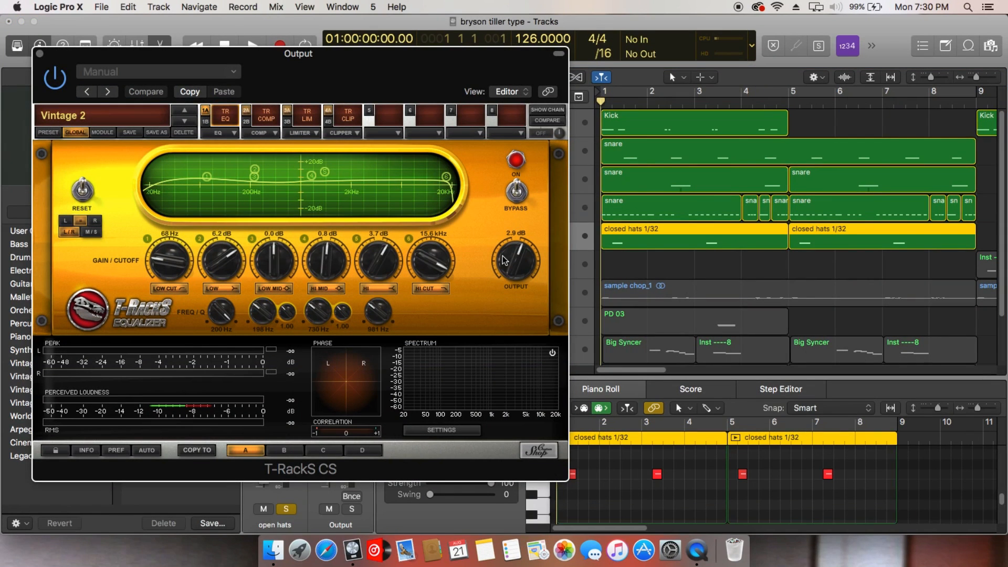
pyautogui.moveTo(507, 260); pyautogui.dragTo(519, 260)
# Browse the T-RackS CS Classic and Deluxe presets without changing the preset, and close the plug-in window.
pyautogui.click(114, 119)
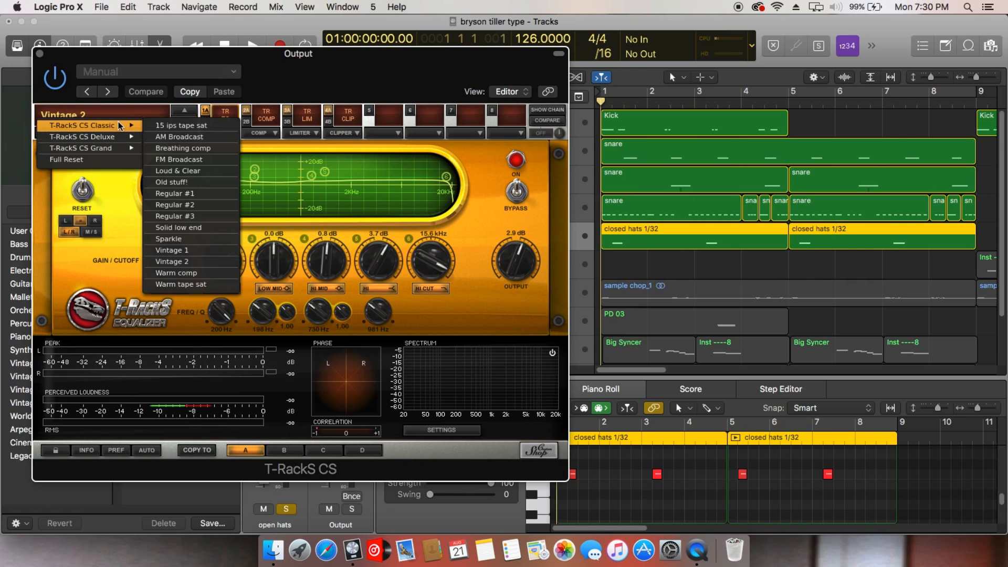
pyautogui.moveTo(136, 139)
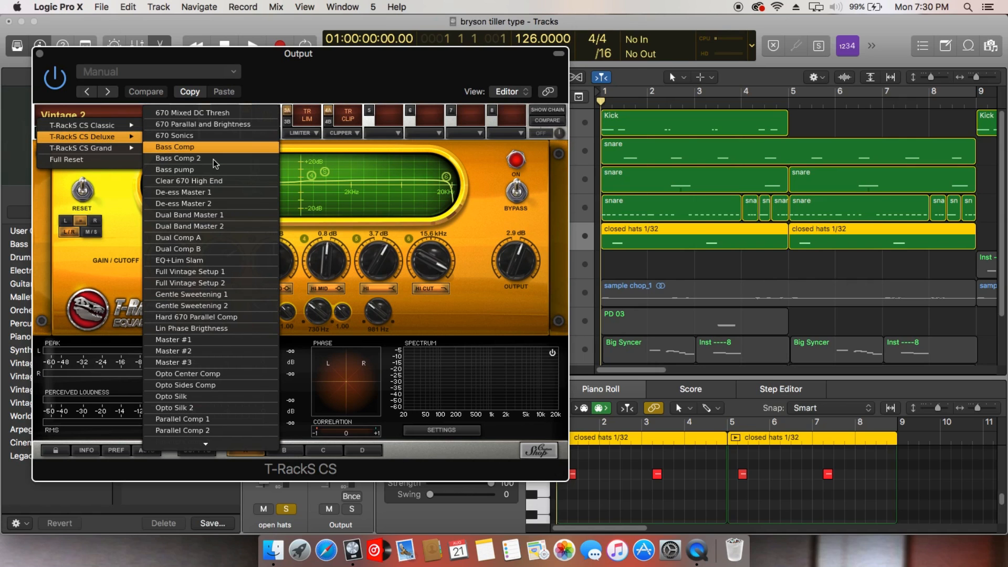
pyautogui.moveTo(121, 118)
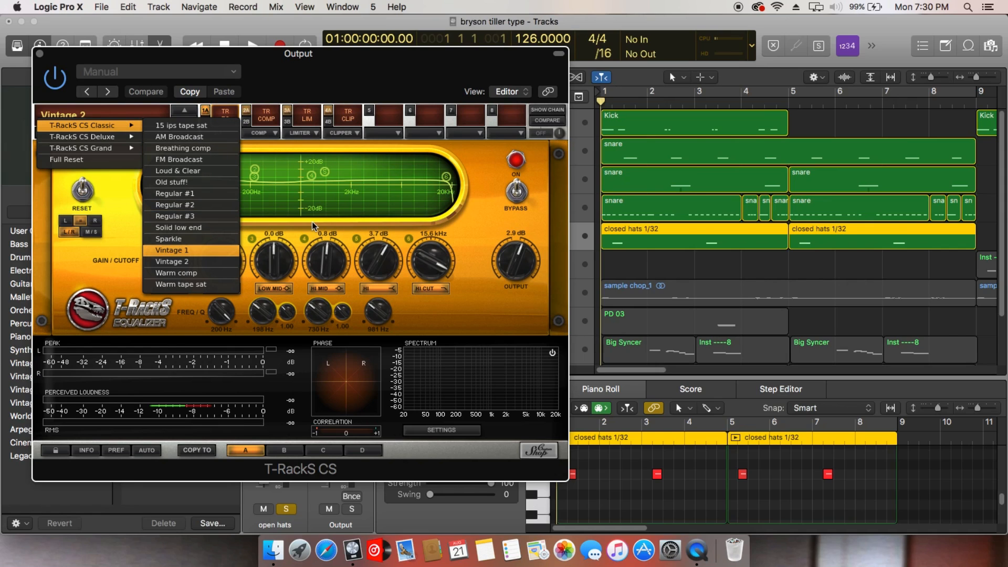
pyautogui.click(420, 203)
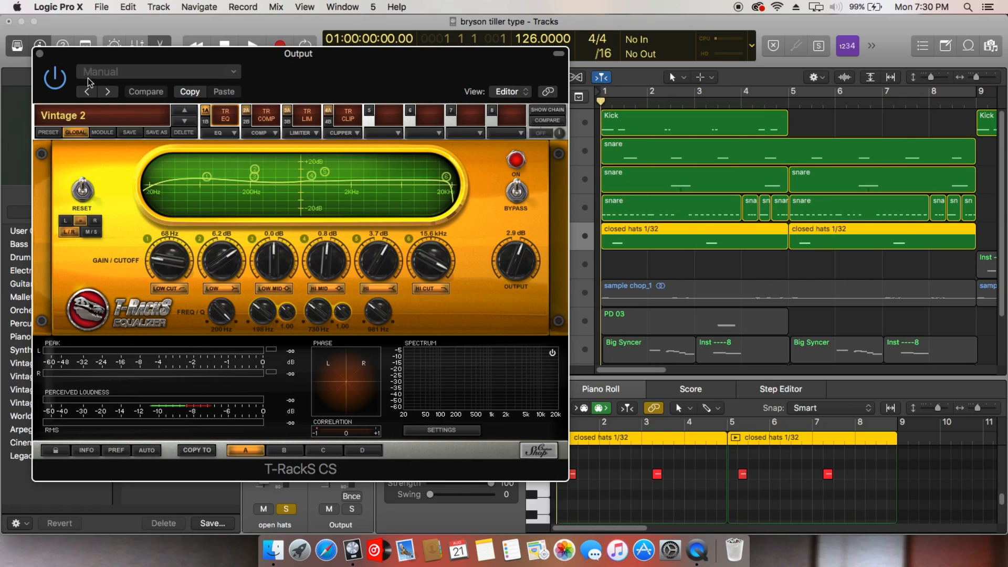
pyautogui.click(40, 54)
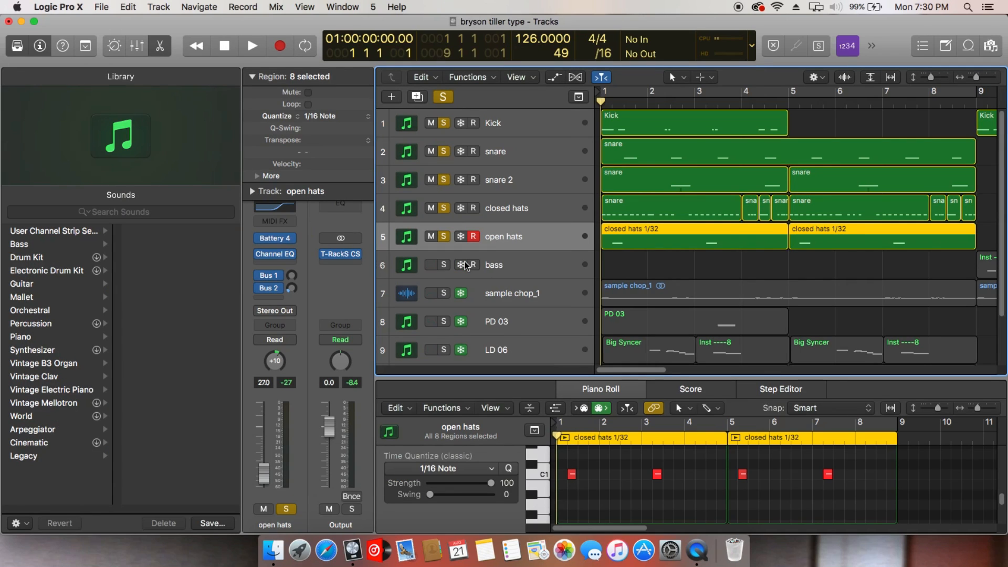
# Unfreeze the sample chop_1 track and solo it together with the five drum tracks.
pyautogui.click(465, 294)
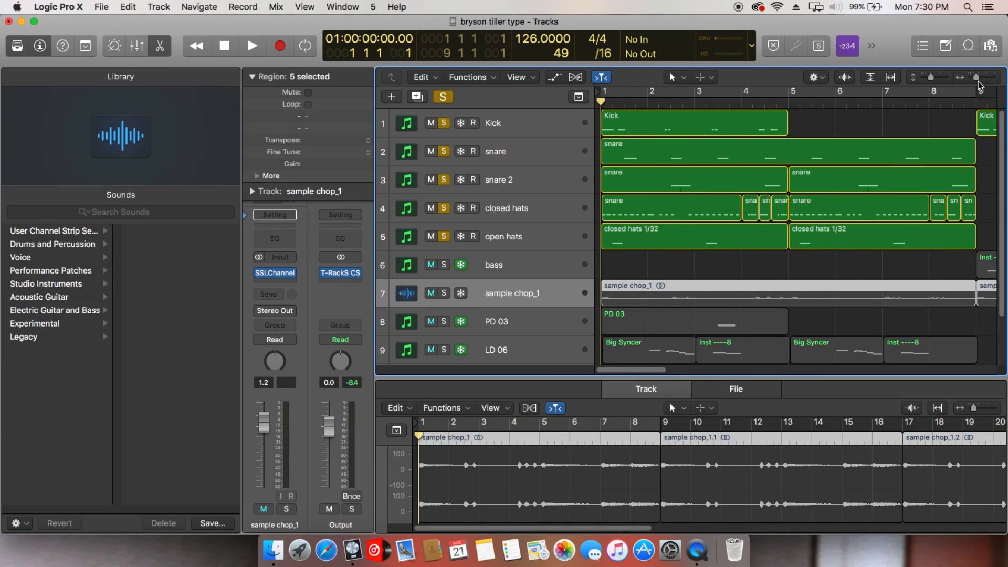
pyautogui.moveTo(977, 77); pyautogui.dragTo(971, 78)
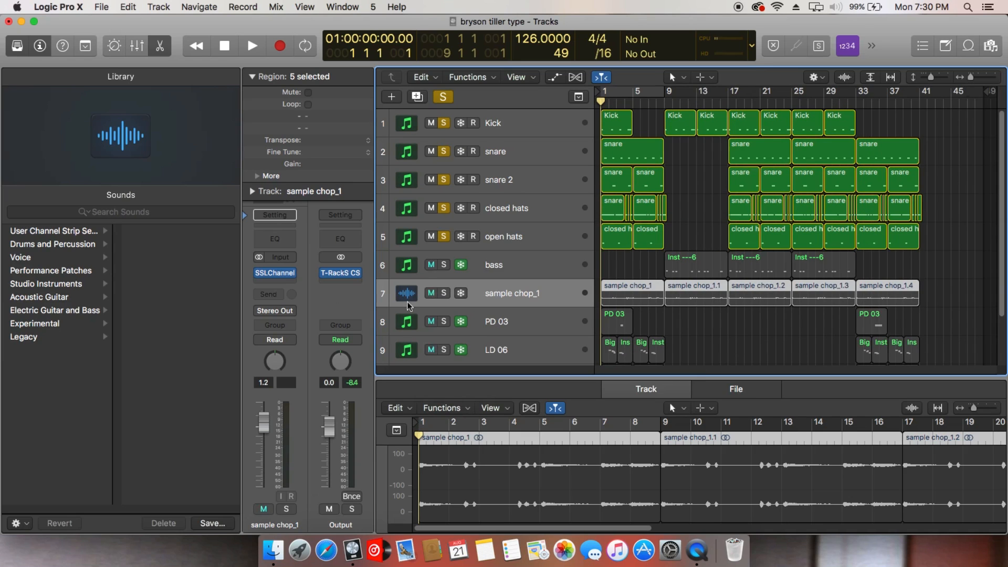
pyautogui.click(444, 293)
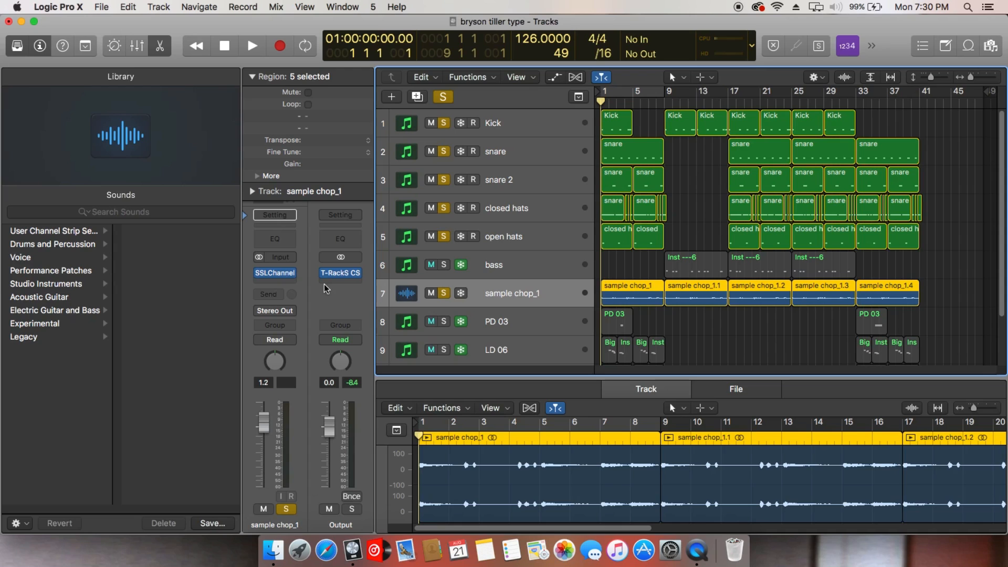
# Open the SSLChannel plug-in on sample chop_1, toggle its phase switch and back, examine the settings and close the window.
pyautogui.click(286, 274)
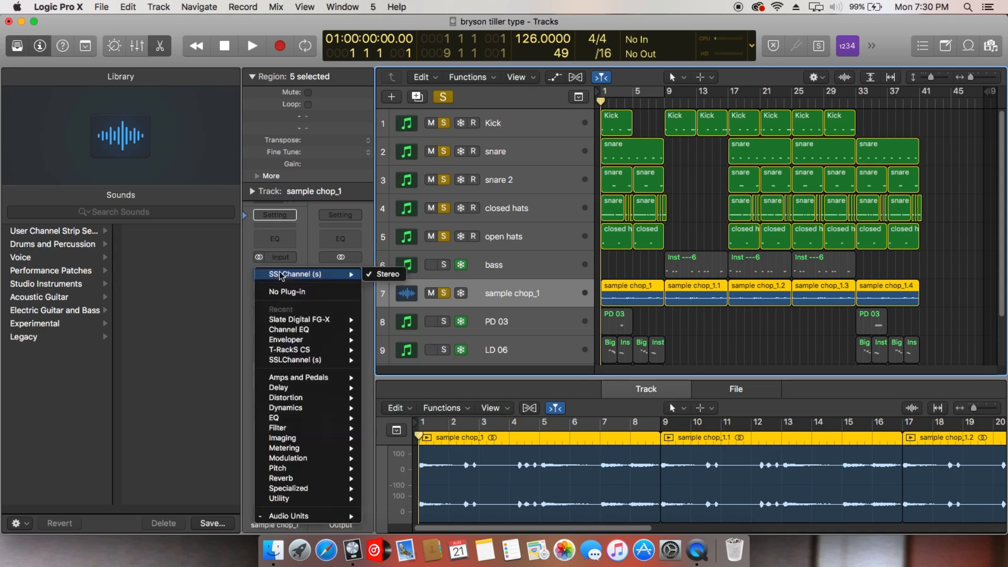
pyautogui.click(281, 274)
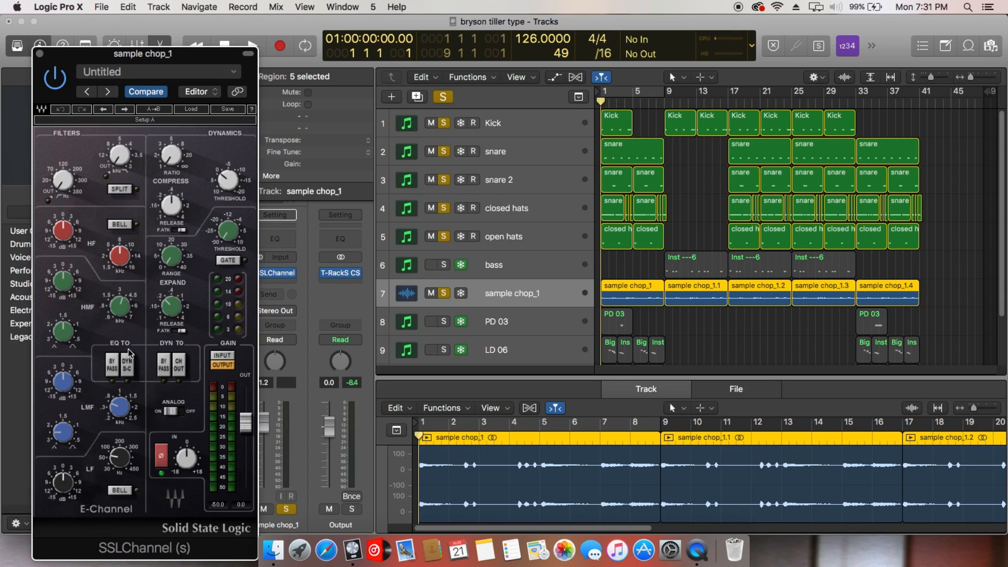
pyautogui.click(161, 455)
pyautogui.click(163, 457)
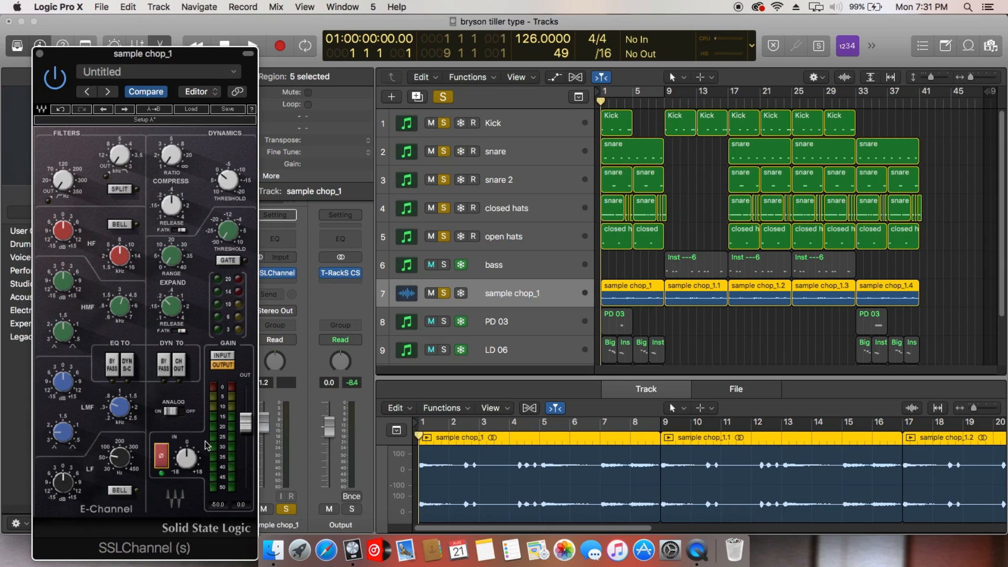
pyautogui.click(41, 54)
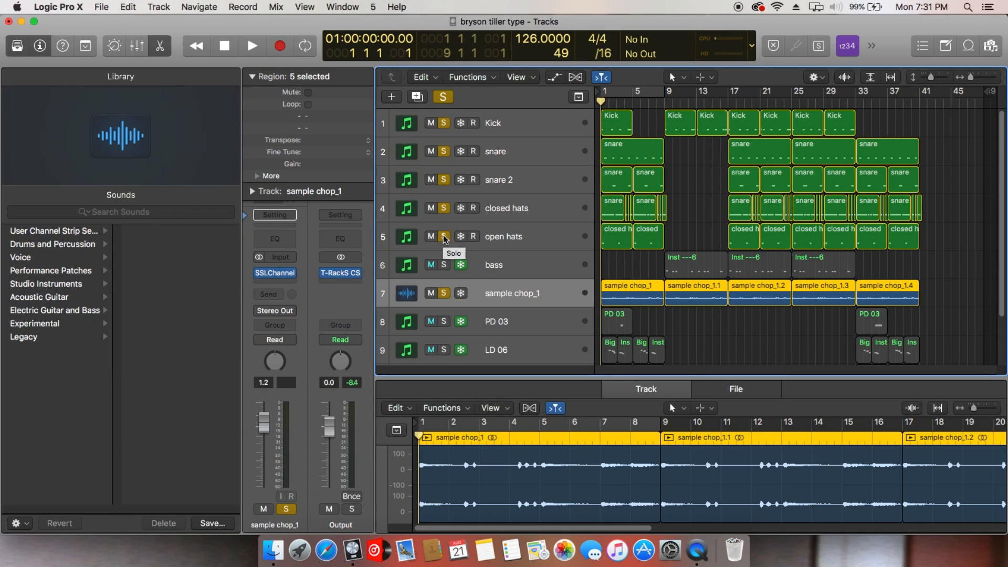
# Open the track header configuration, look over its button options such as Freeze, and close it without changes.
pyautogui.press('space')
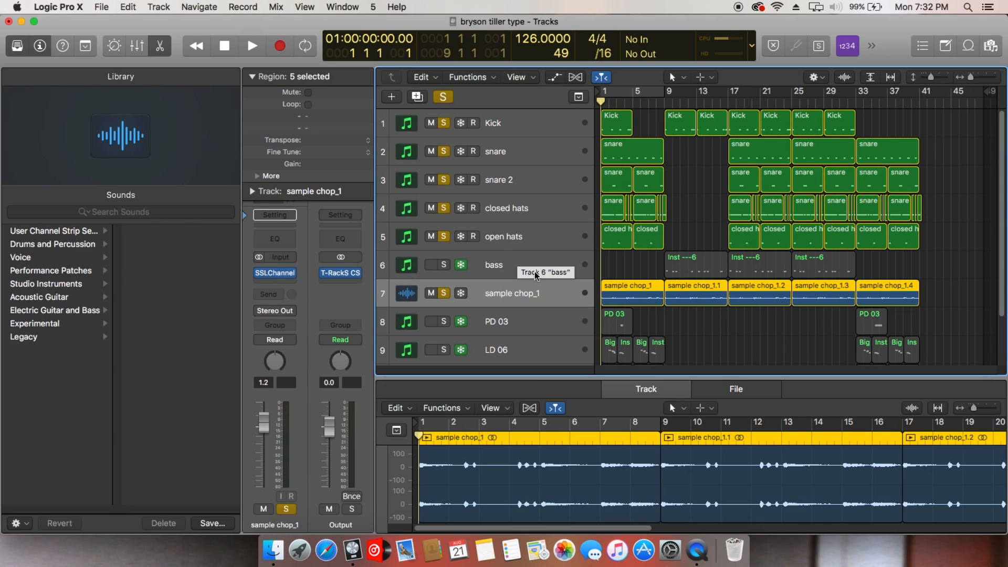
pyautogui.click(130, 6)
pyautogui.moveTo(158, 6)
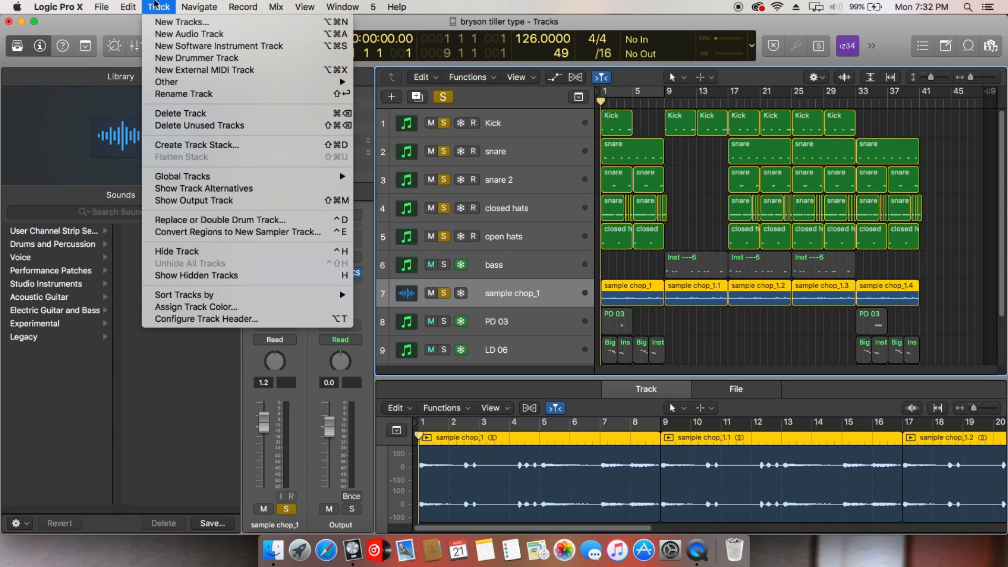
pyautogui.click(201, 318)
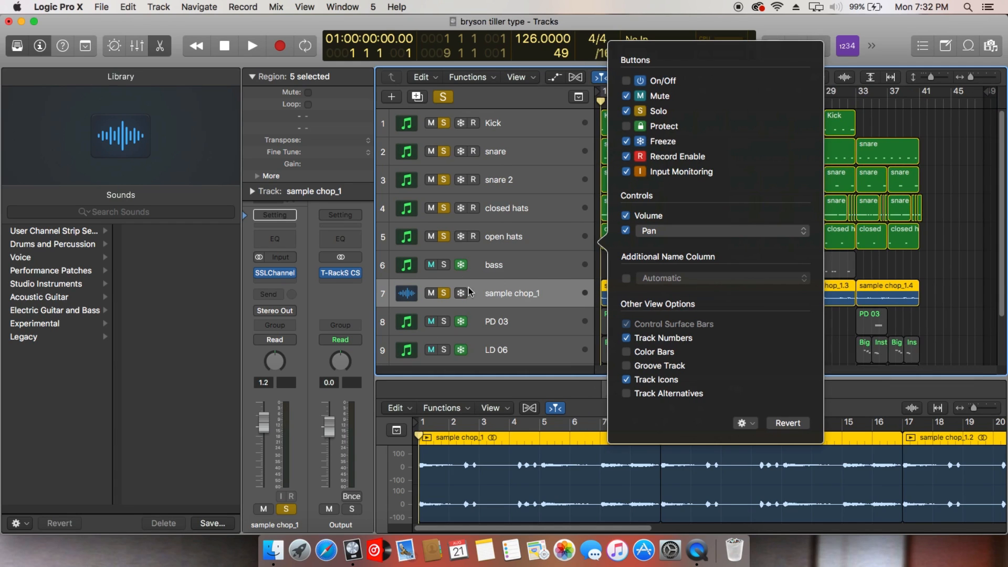
pyautogui.click(960, 310)
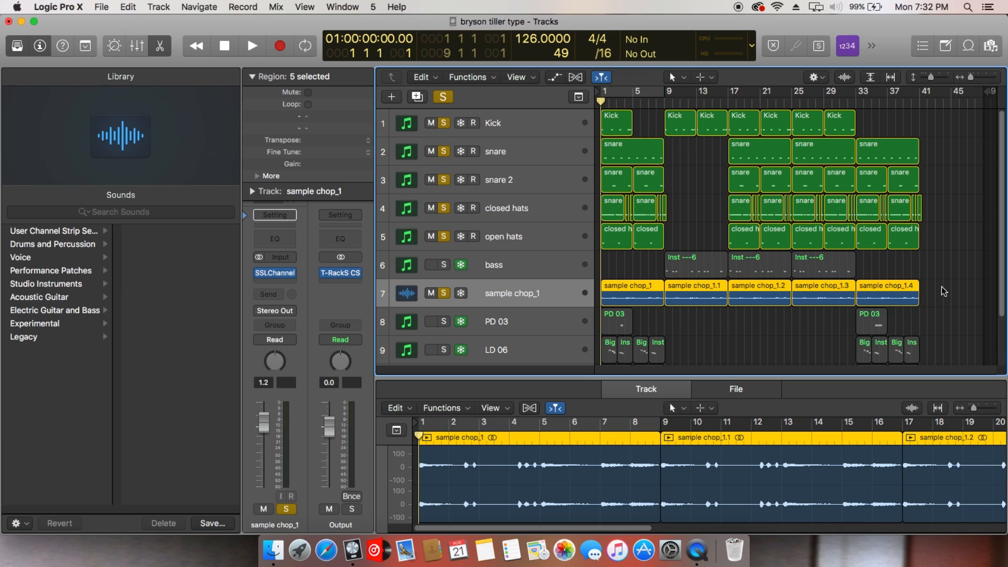
# Play sample chop_1 with the soloed drums from the start of the arrangement through about bar 16, and stop.
pyautogui.scroll(-2, 906, 248)
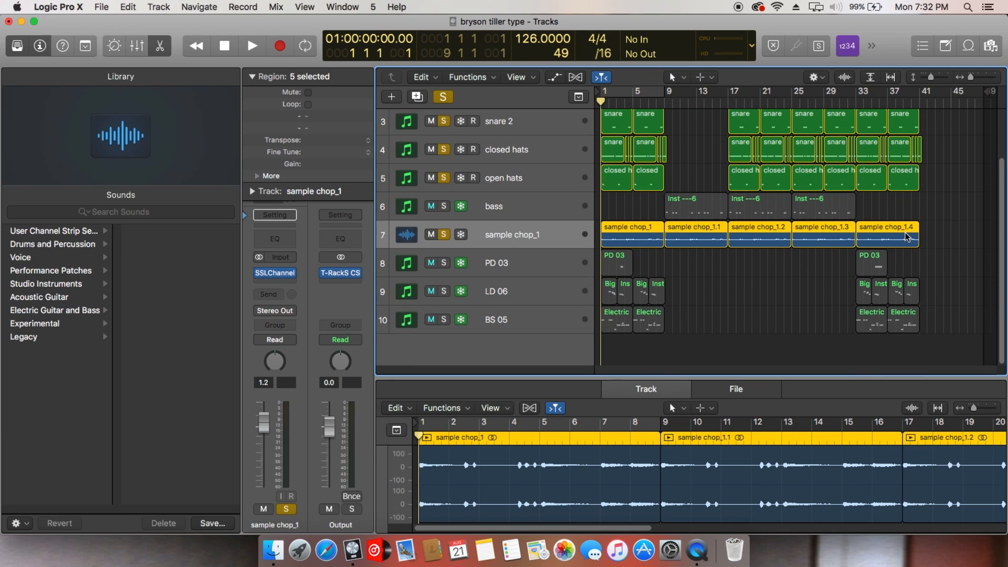
pyautogui.scroll(2, 904, 244)
pyautogui.scroll(1, 899, 243)
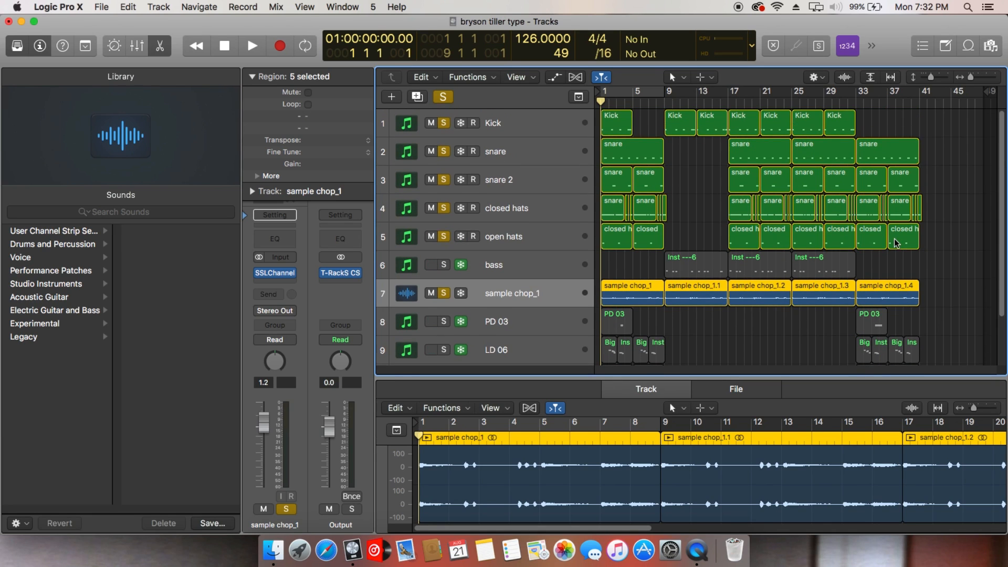
pyautogui.scroll(-2, 883, 231)
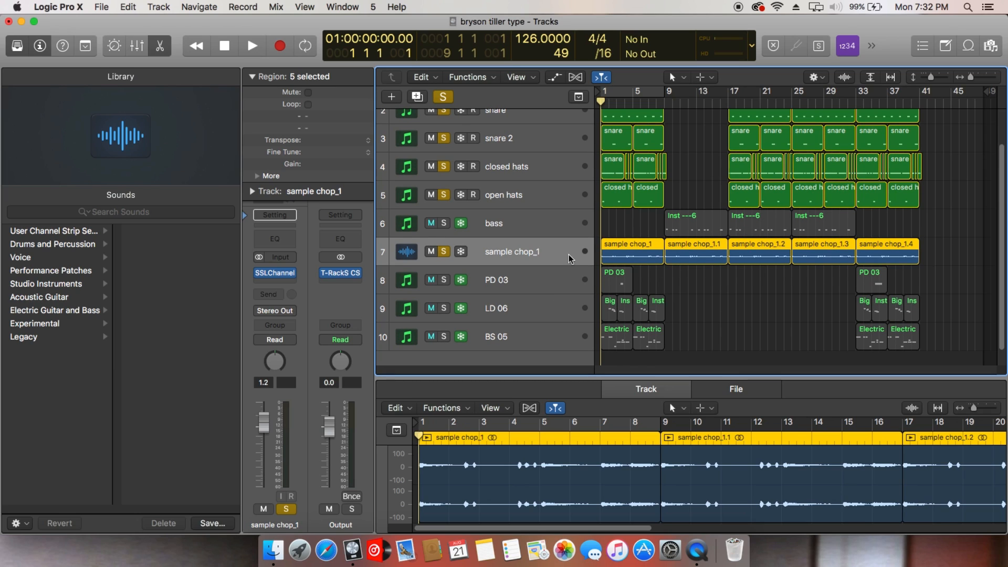
pyautogui.click(660, 235)
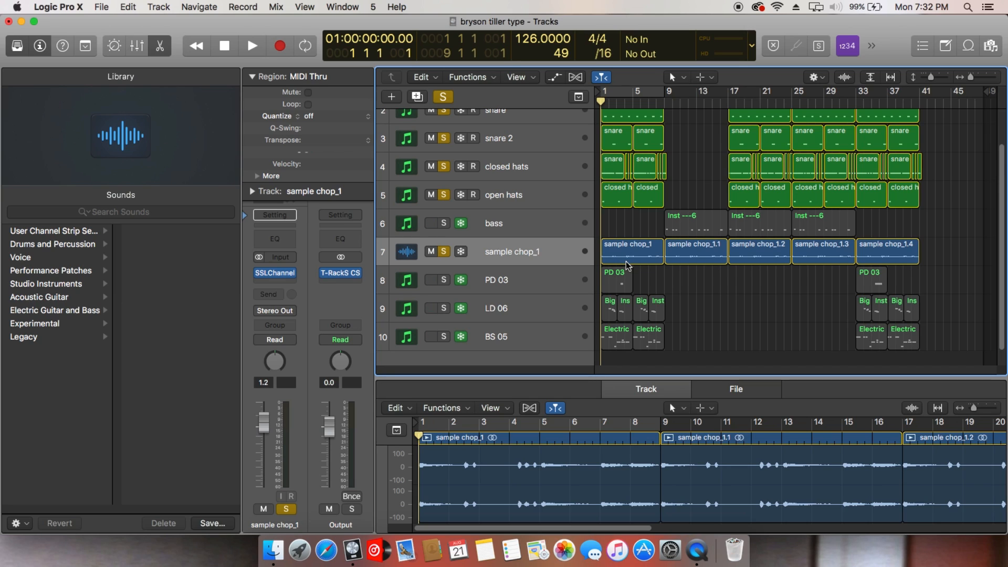
pyautogui.press('space')
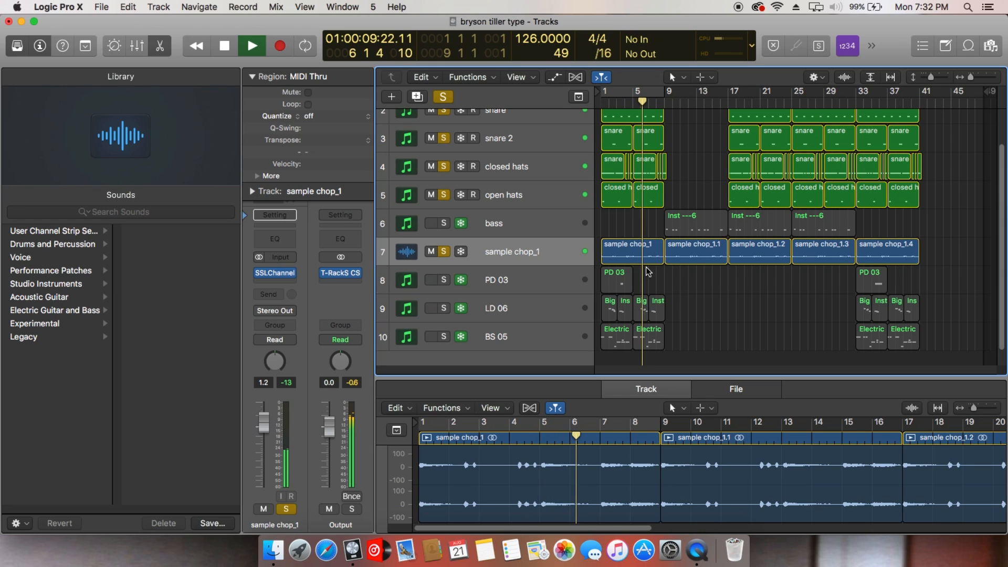
pyautogui.scroll(1, 663, 286)
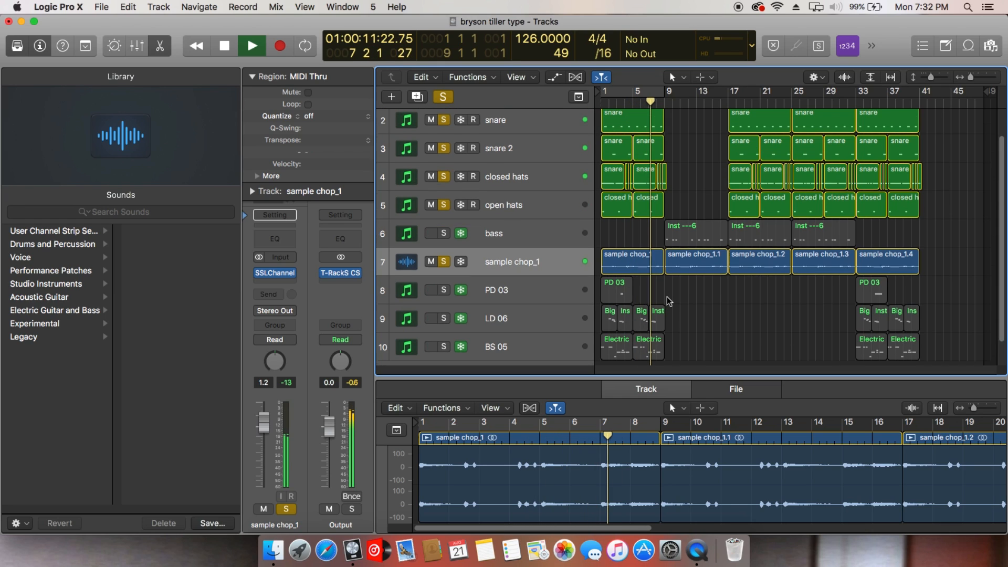
pyautogui.scroll(3, 667, 297)
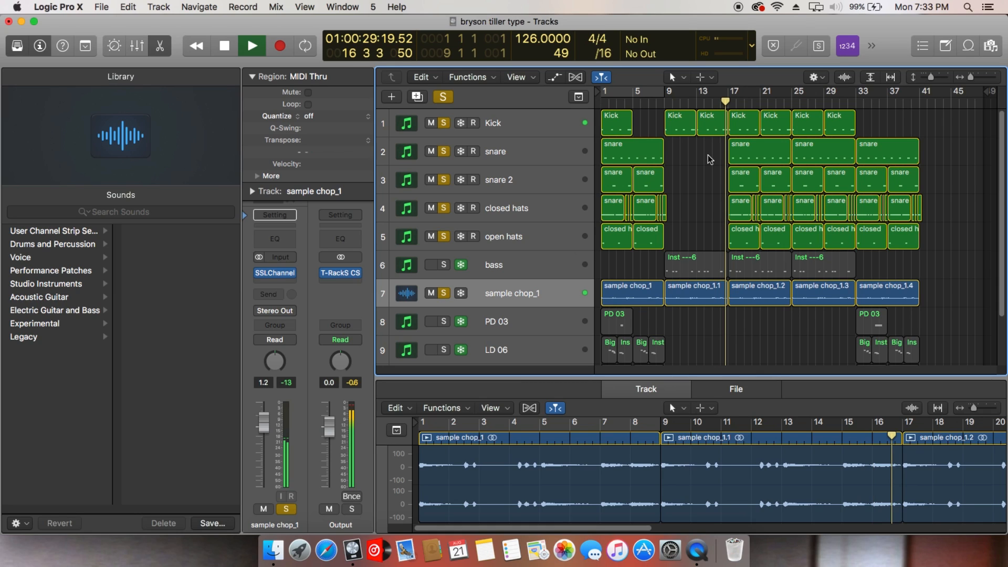
pyautogui.press('space')
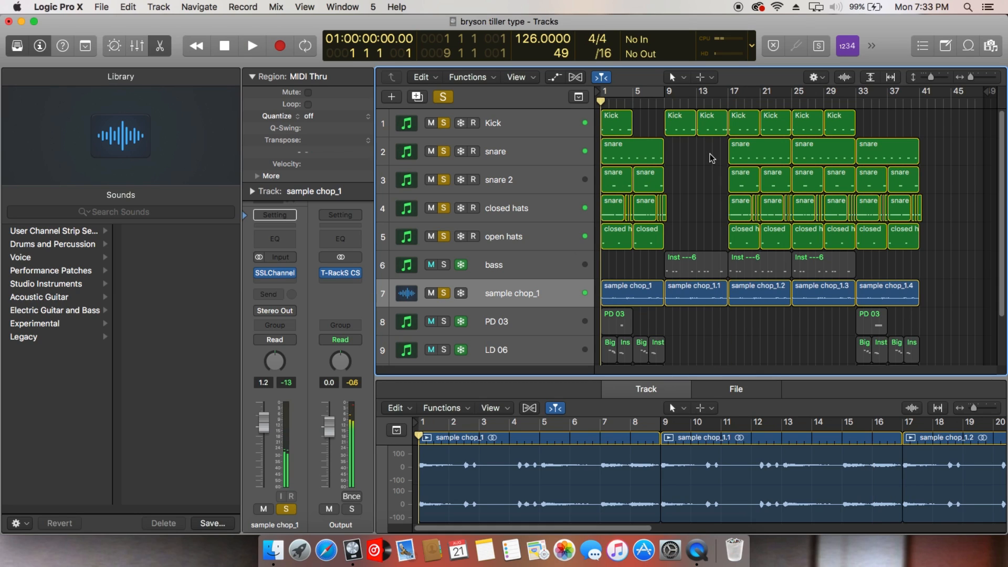
# Move the playhead to bar 9, and unfreeze and solo the bass track.
pyautogui.scroll(-2, 686, 159)
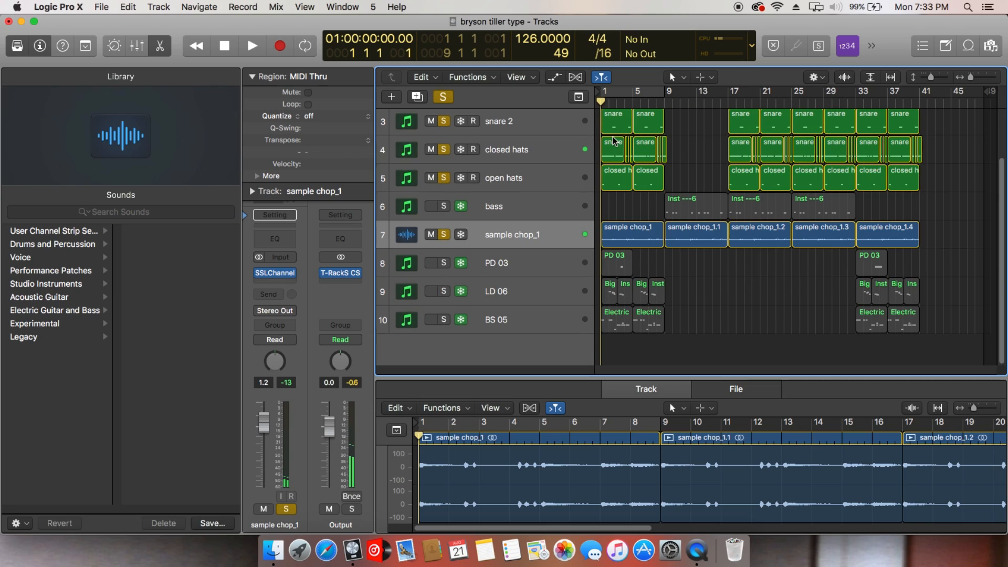
pyautogui.moveTo(655, 103); pyautogui.dragTo(665, 102)
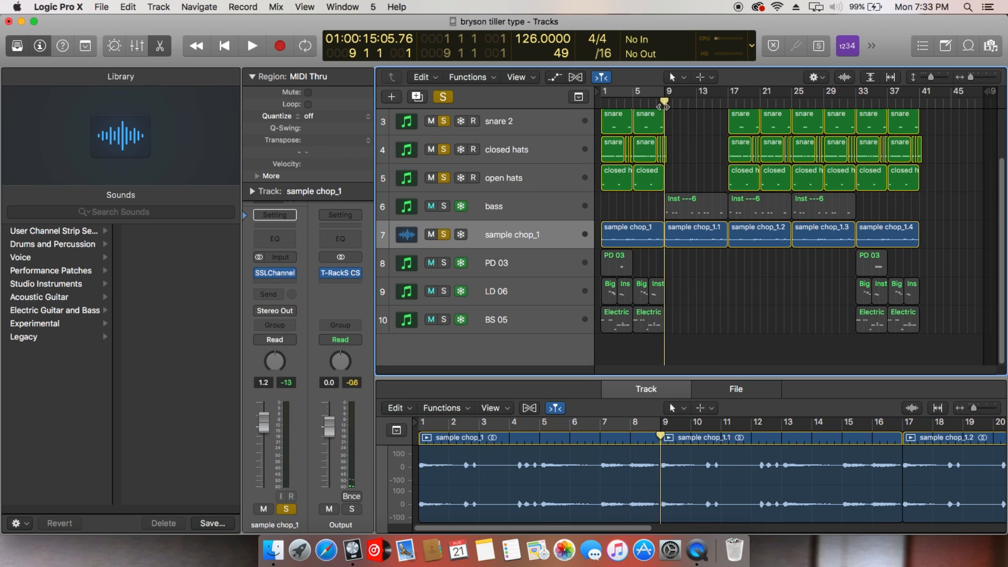
pyautogui.click(442, 208)
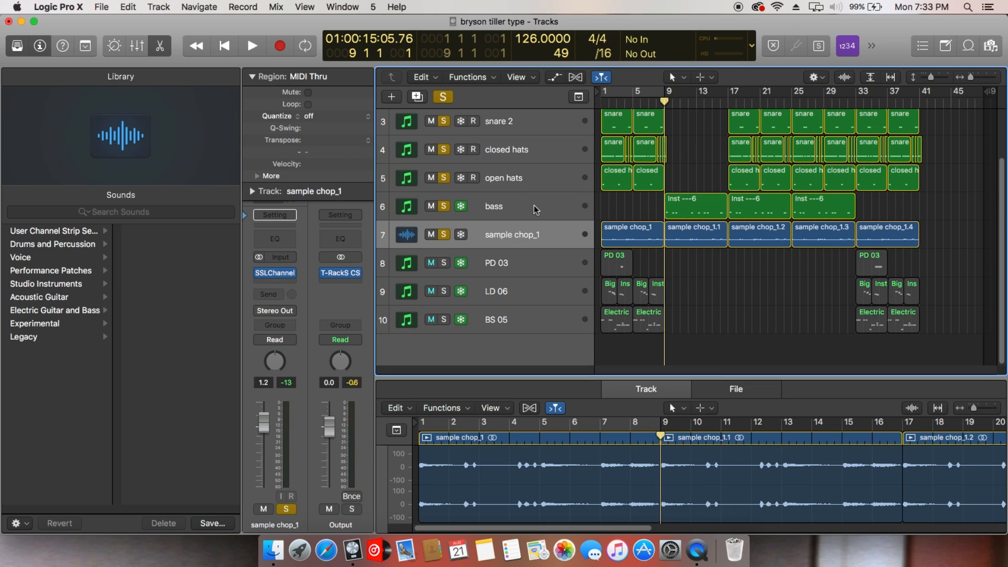
pyautogui.click(515, 205)
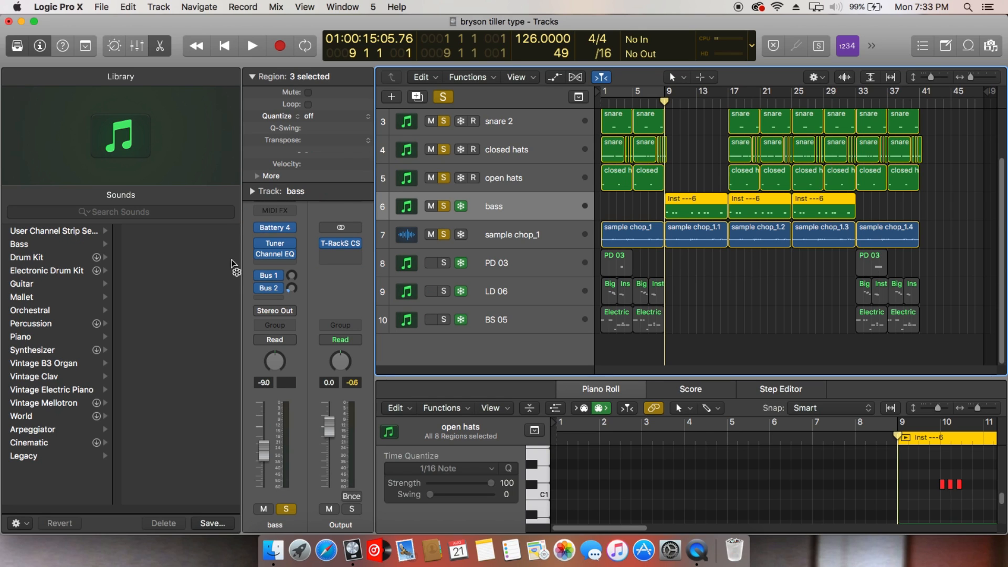
pyautogui.click(445, 209)
pyautogui.click(459, 207)
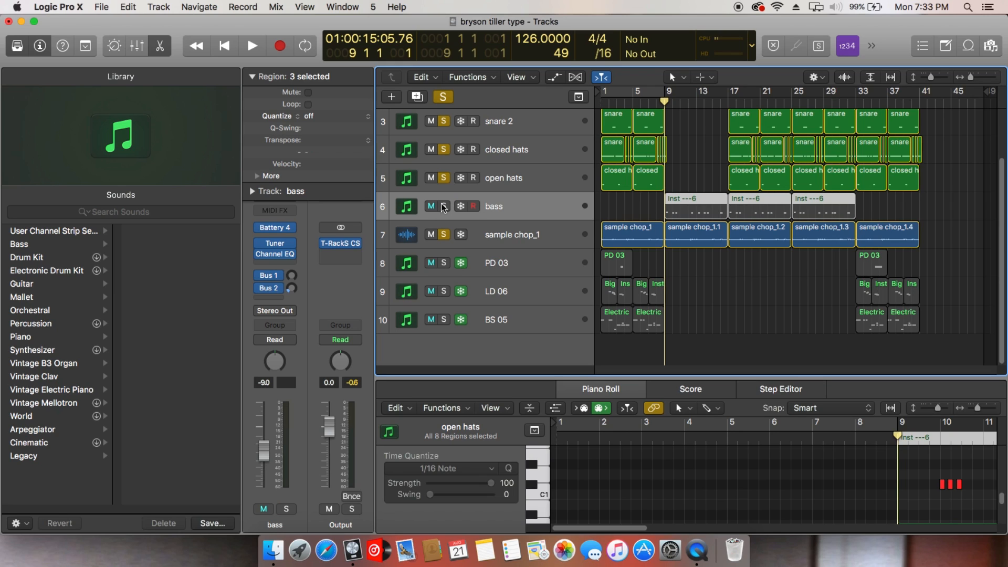
pyautogui.click(444, 206)
# Examine the bass sample's full waveform in Battery 4, audition it from cell A1, and close the plug-in.
pyautogui.moveTo(282, 230)
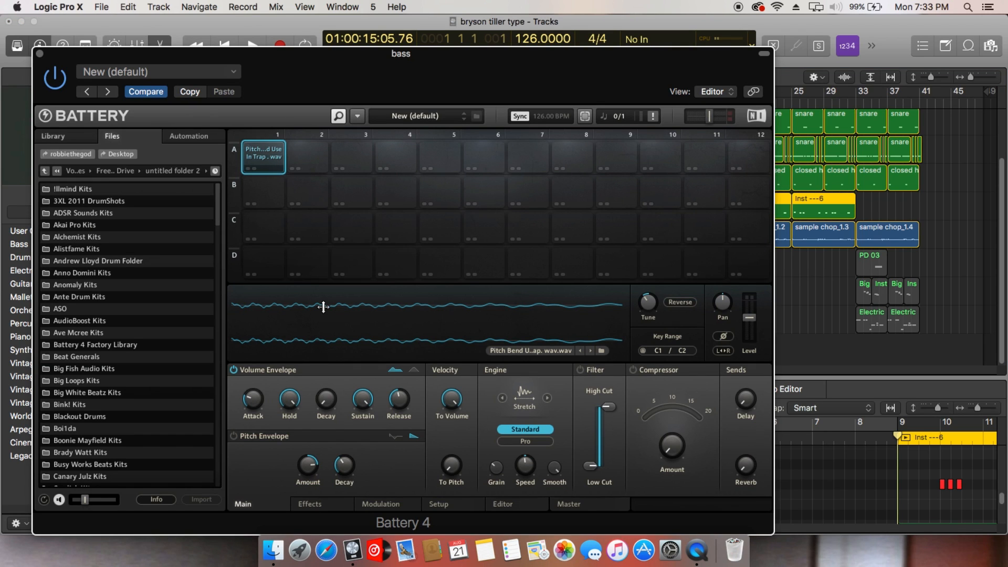
pyautogui.moveTo(322, 306); pyautogui.dragTo(331, 294)
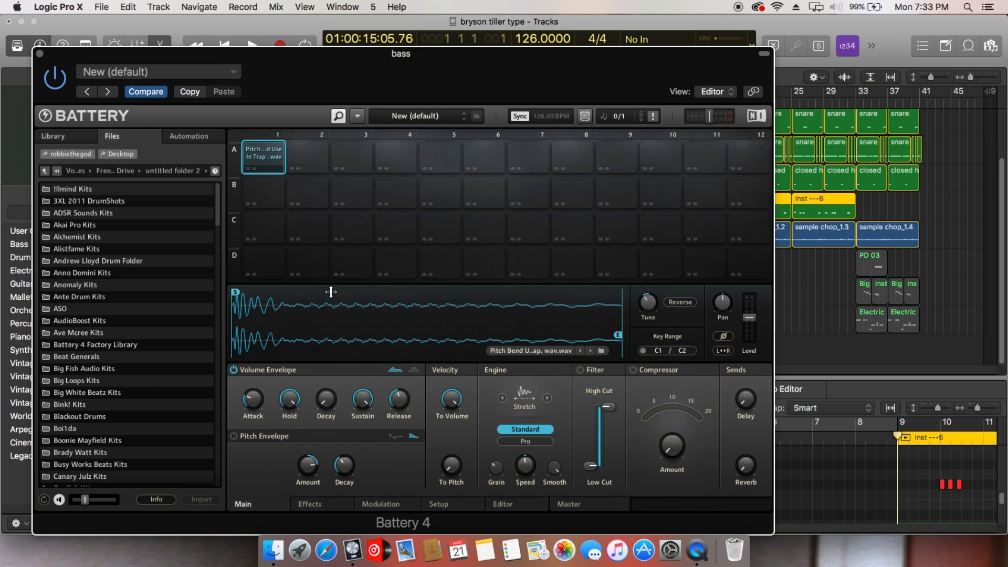
pyautogui.click(267, 155)
pyautogui.click(39, 53)
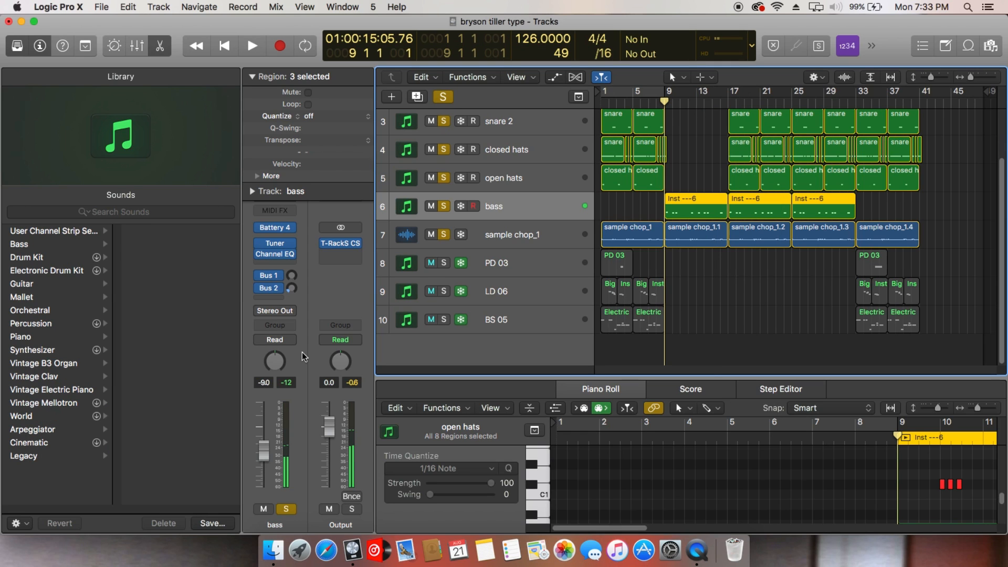
# Open the bass track's Tuner clear of the channel strips, audition the sample in Battery 4 again, and close Battery 4.
pyautogui.click(274, 243)
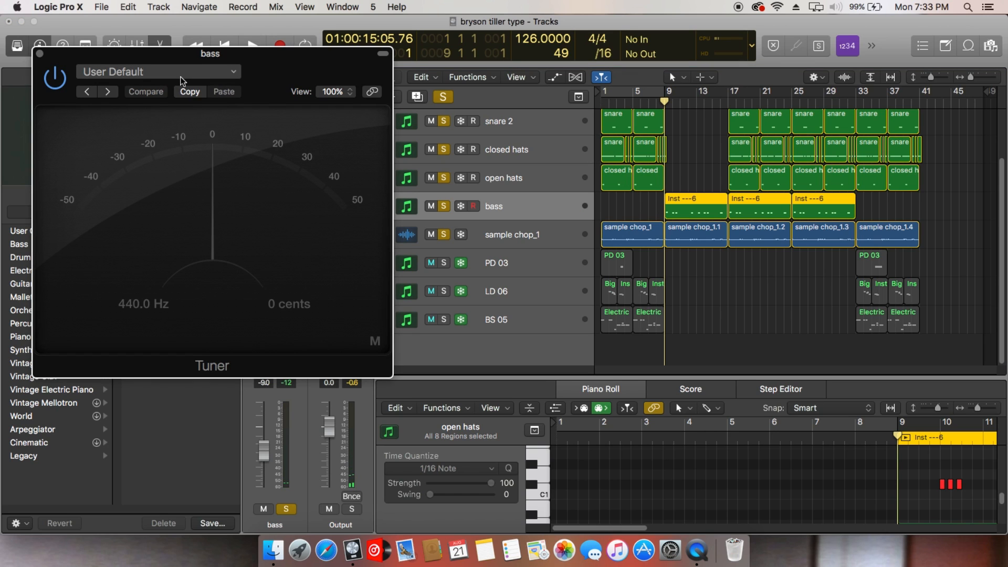
pyautogui.moveTo(182, 80); pyautogui.dragTo(544, 133)
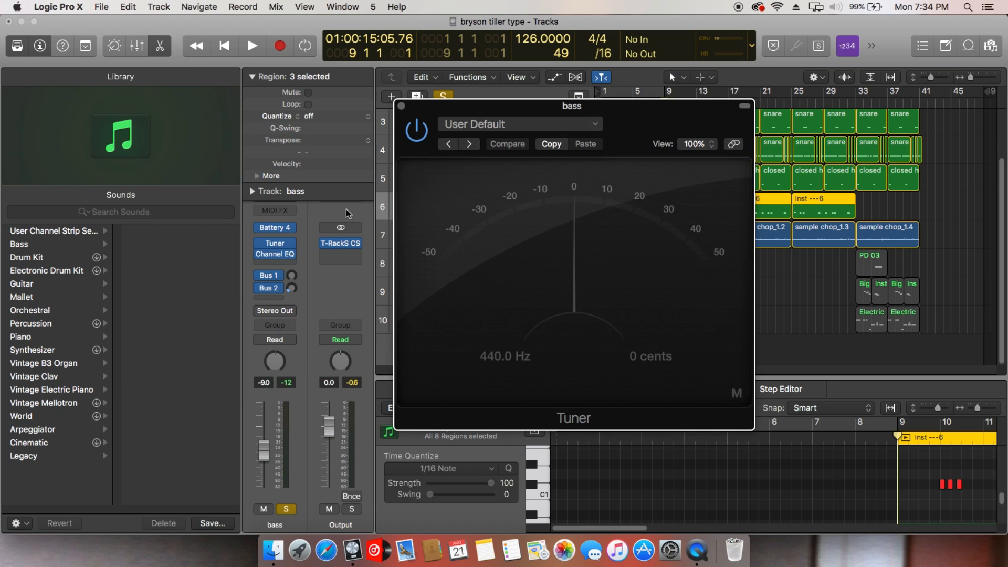
pyautogui.click(277, 228)
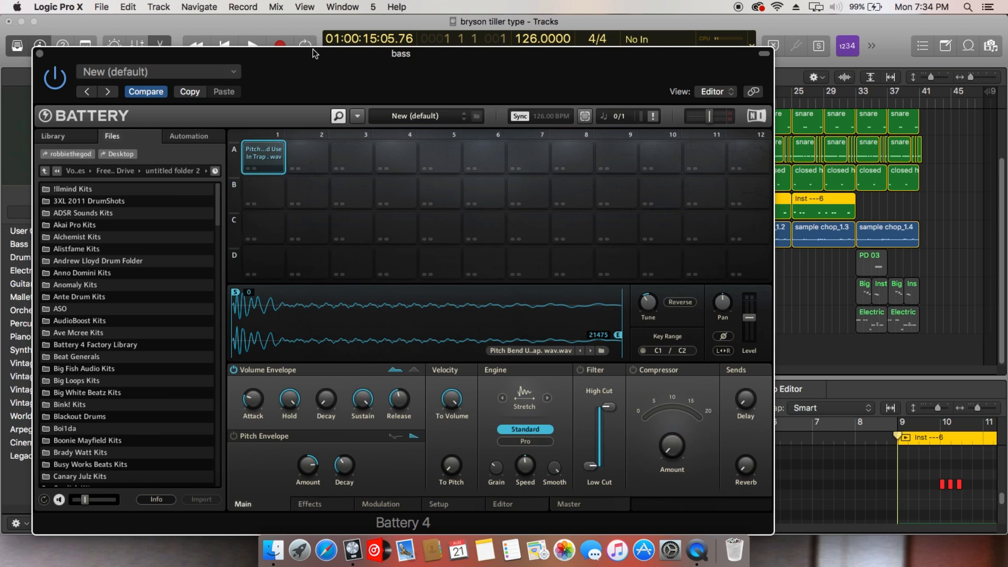
pyautogui.moveTo(315, 54); pyautogui.dragTo(595, 286)
pyautogui.click(596, 400)
pyautogui.click(357, 282)
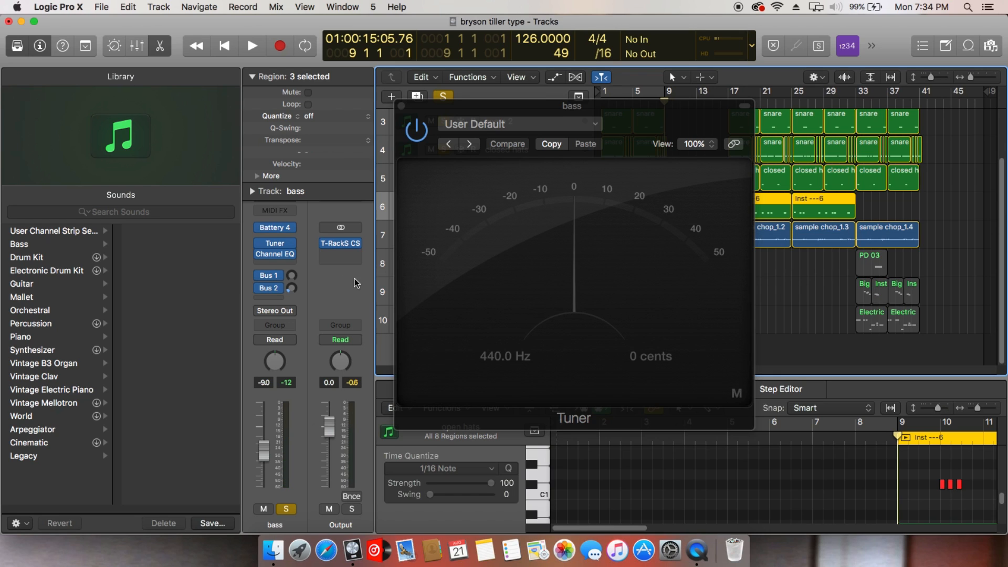
# Open the bass track's Channel EQ clear of the channel strips, close the Tuner, and examine the EQ bands.
pyautogui.moveTo(276, 256)
pyautogui.click(282, 253)
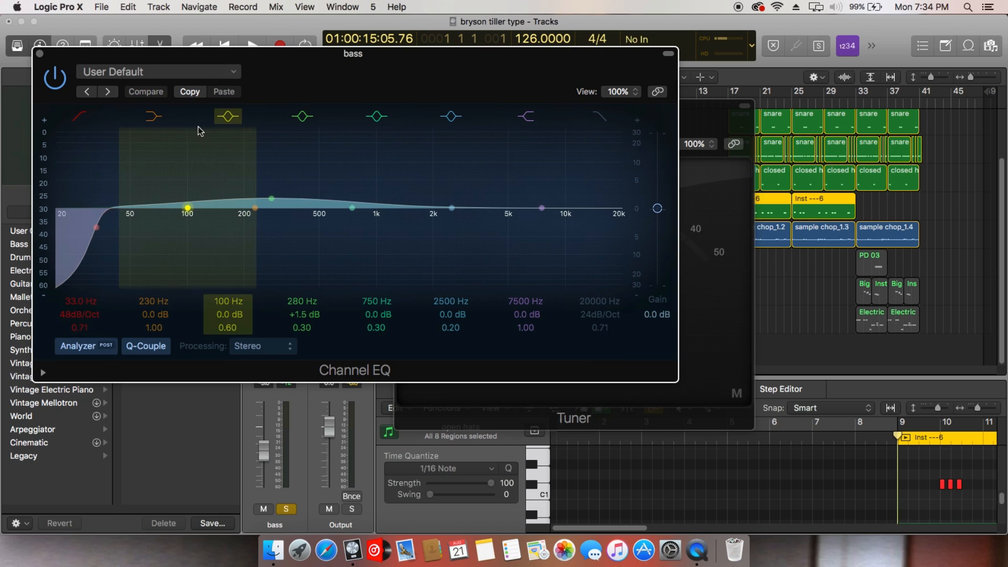
pyautogui.moveTo(333, 55); pyautogui.dragTo(647, 206)
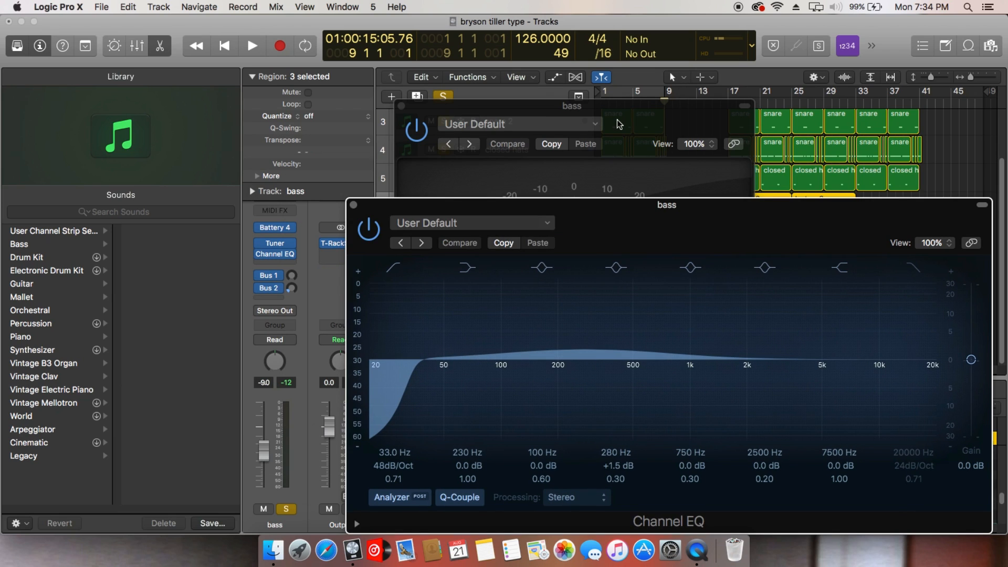
pyautogui.moveTo(621, 109); pyautogui.dragTo(624, 103)
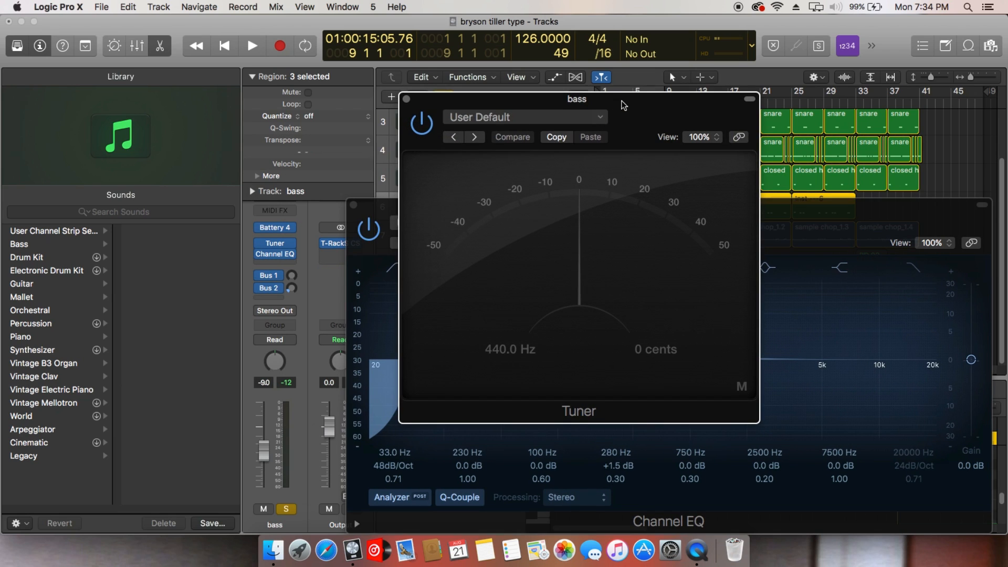
pyautogui.click(407, 99)
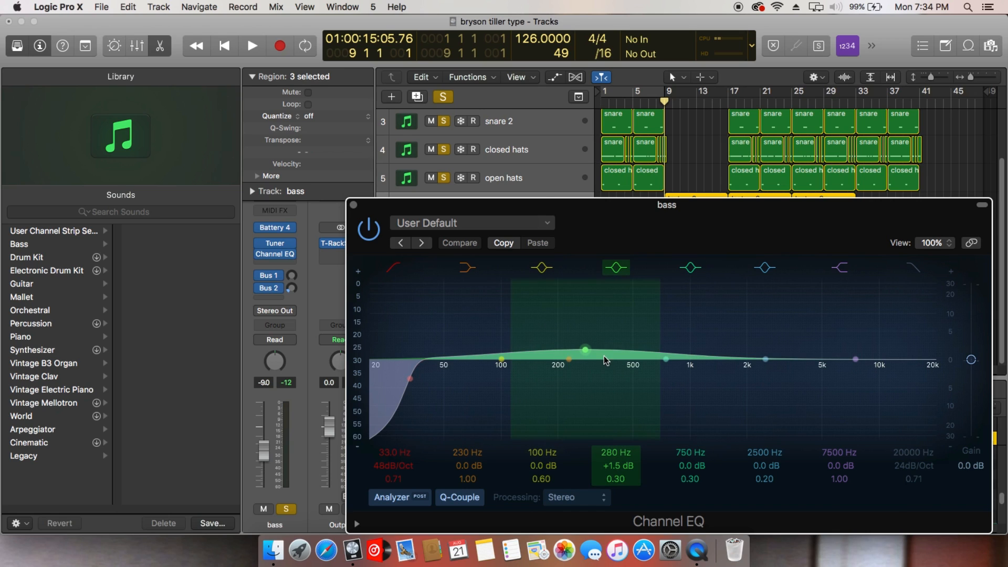
# Close the bass track's Channel EQ, and play the arrangement from bar 16 through about bar 25 with the bass in the mix.
pyautogui.click(354, 205)
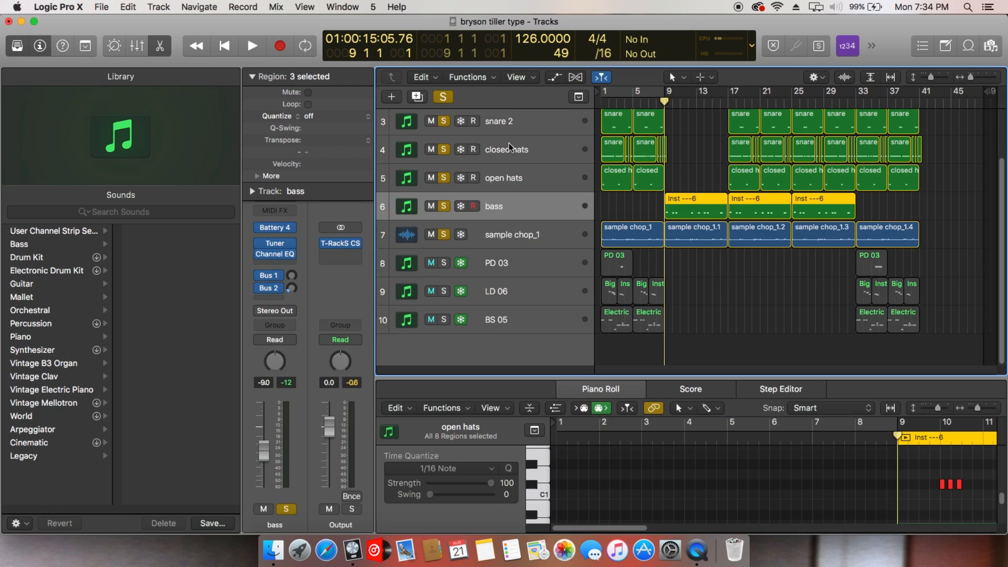
pyautogui.scroll(1, 730, 122)
pyautogui.click(726, 102)
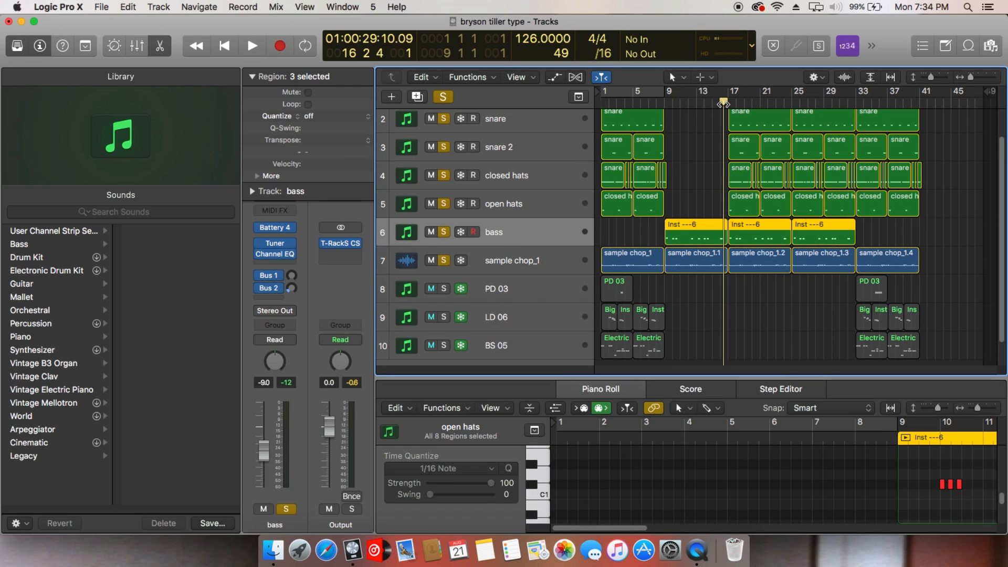
pyautogui.press('space')
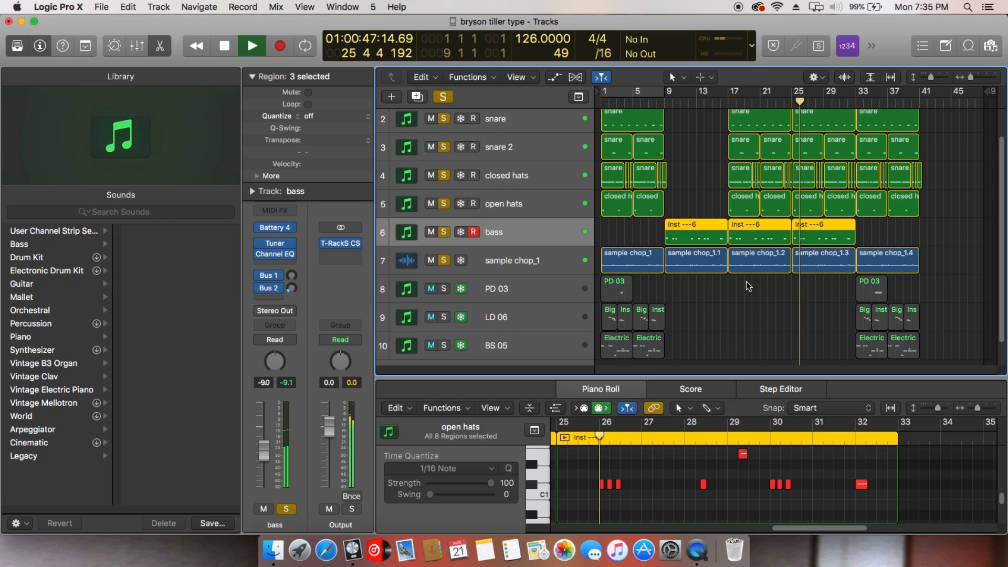
pyautogui.press('space')
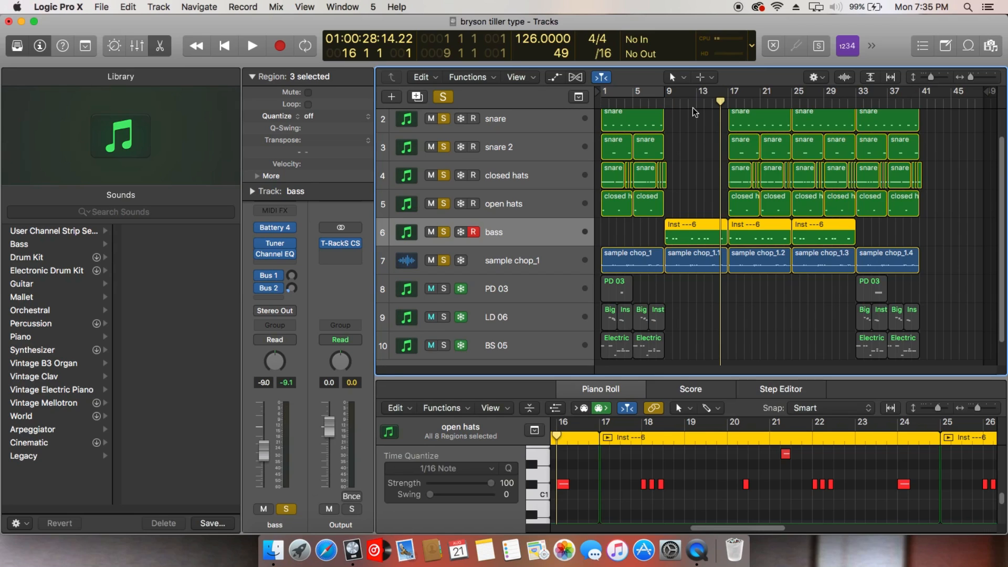
# Return the playhead to the start, move the LD 06 track above PD 03, and solo LD 06.
pyautogui.press('Return')
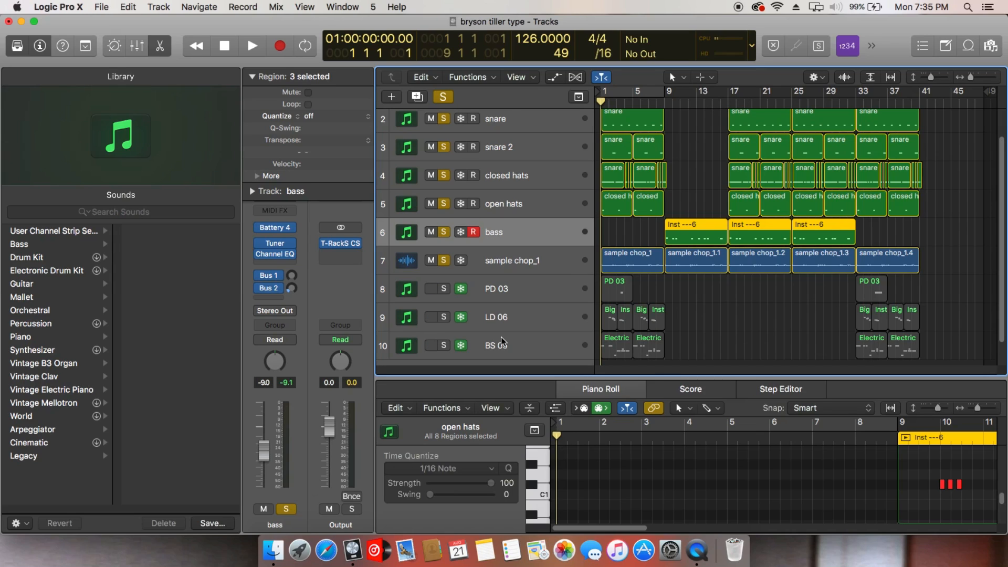
pyautogui.moveTo(513, 304); pyautogui.dragTo(514, 287)
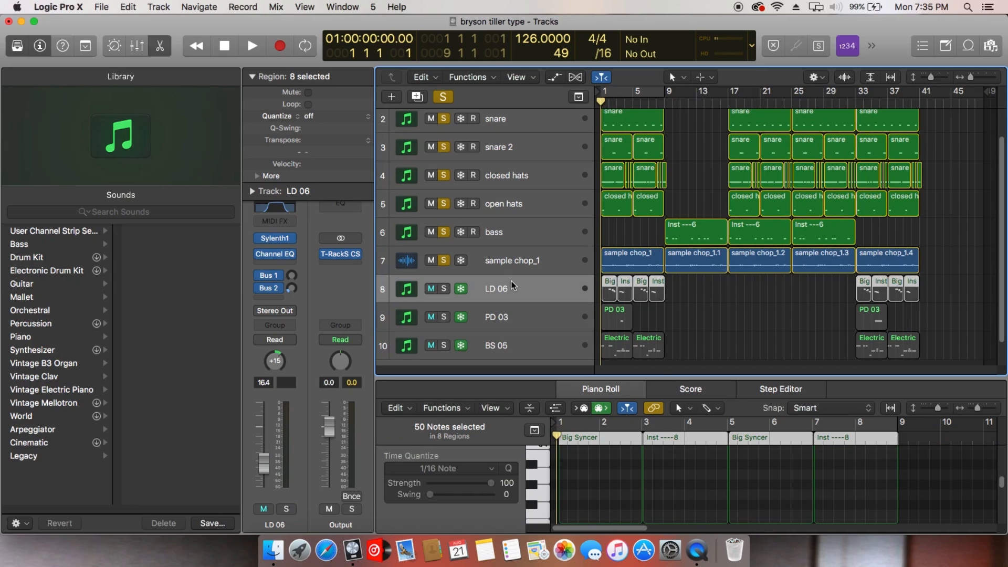
pyautogui.click(444, 289)
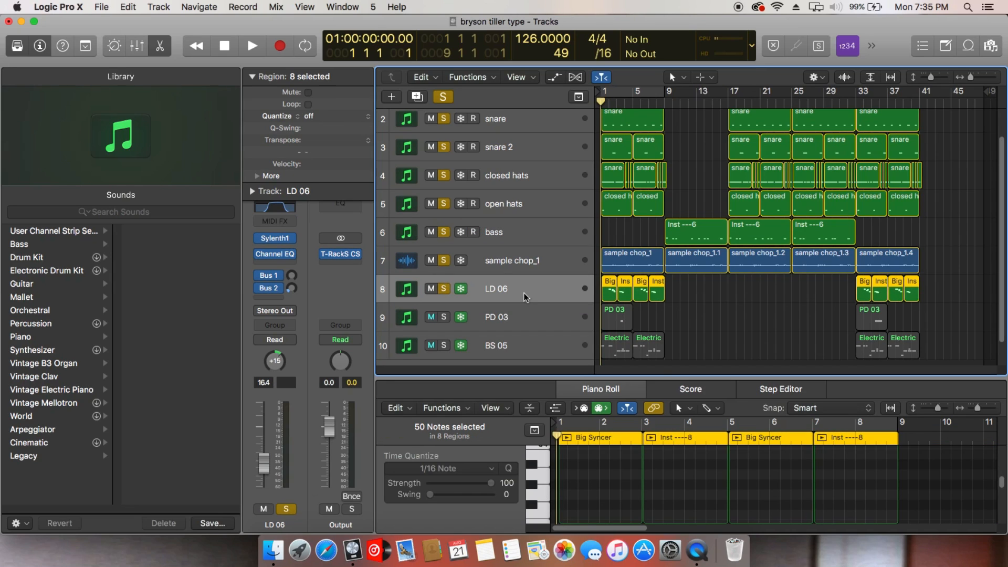
# Open the LD 06 track's Sylenth1 clear of the channel strips, examine the LD 06 preset, and close the plug-in.
pyautogui.moveTo(281, 238)
pyautogui.click(280, 241)
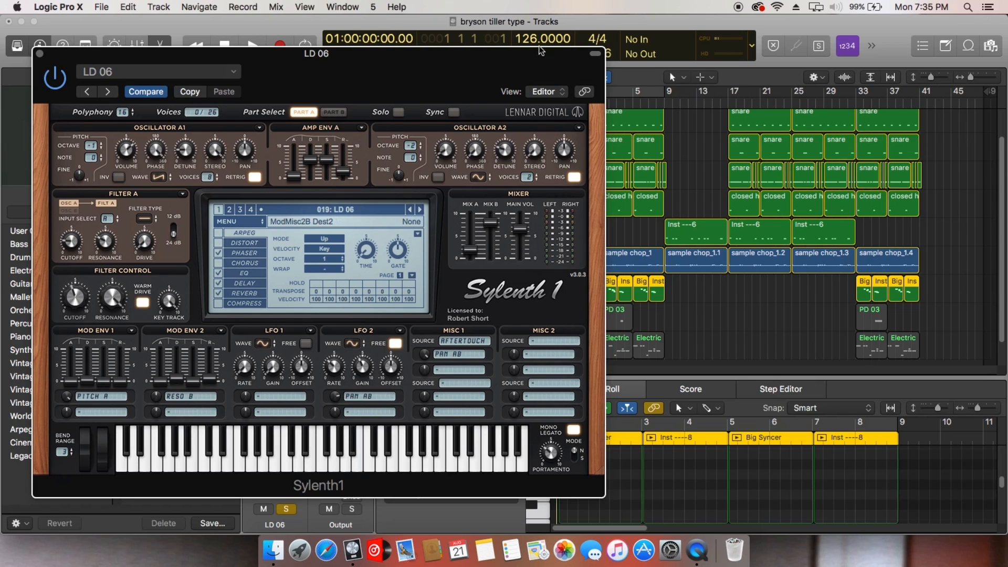
pyautogui.moveTo(534, 60); pyautogui.dragTo(864, 97)
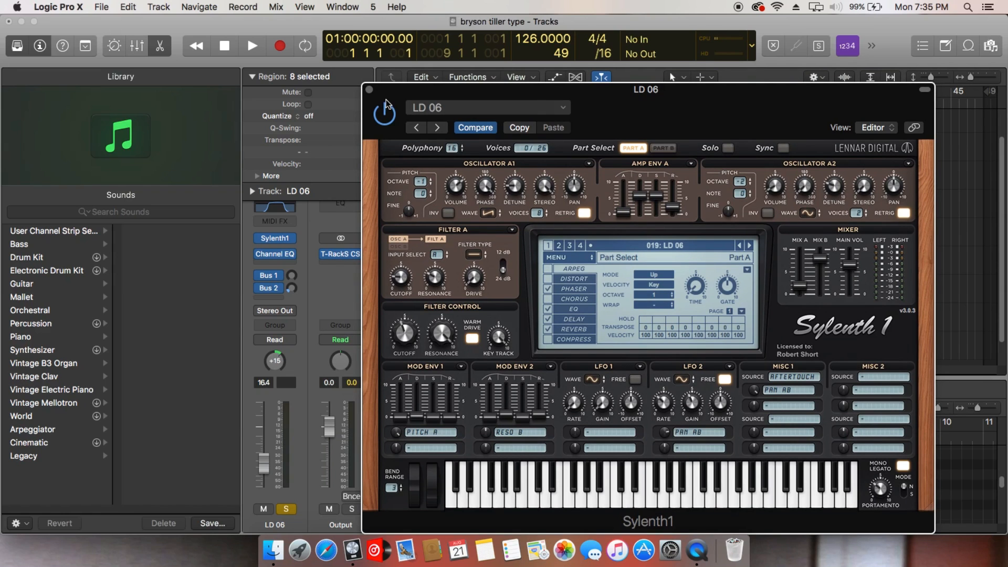
pyautogui.click(369, 92)
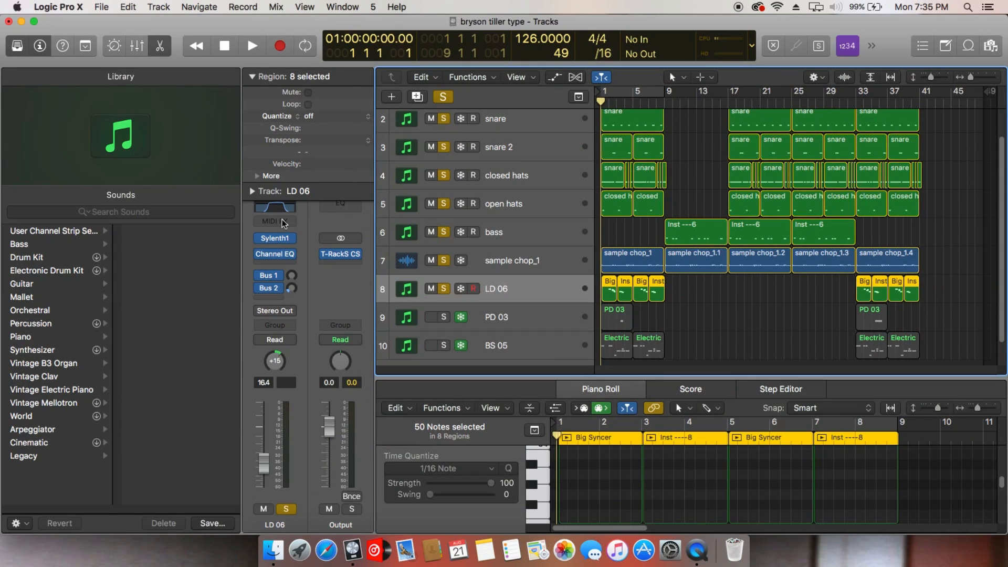
# Examine the LD 06 track's Channel EQ bands, and recheck the Sylenth1 preset, closing each plug-in window.
pyautogui.click(278, 256)
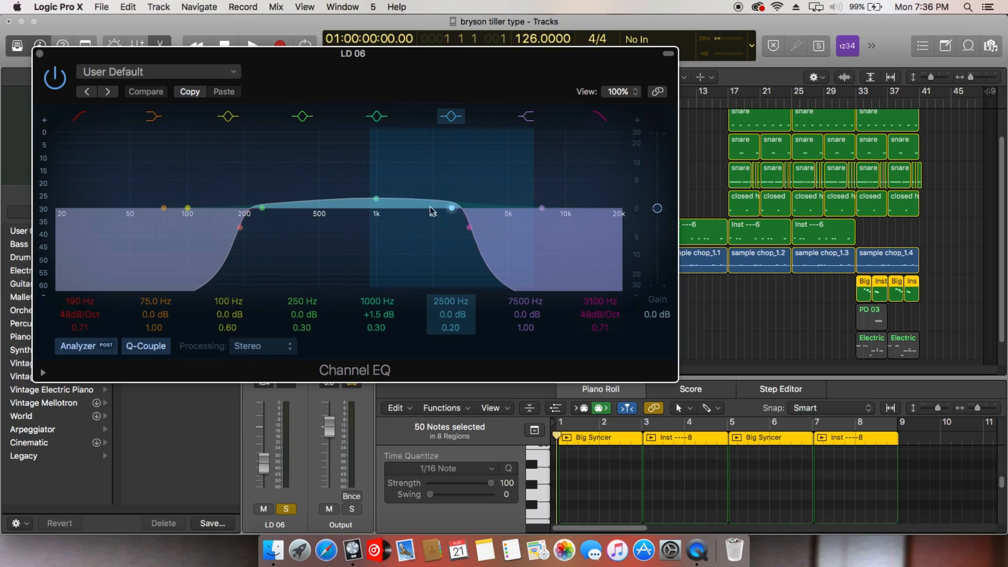
pyautogui.click(40, 53)
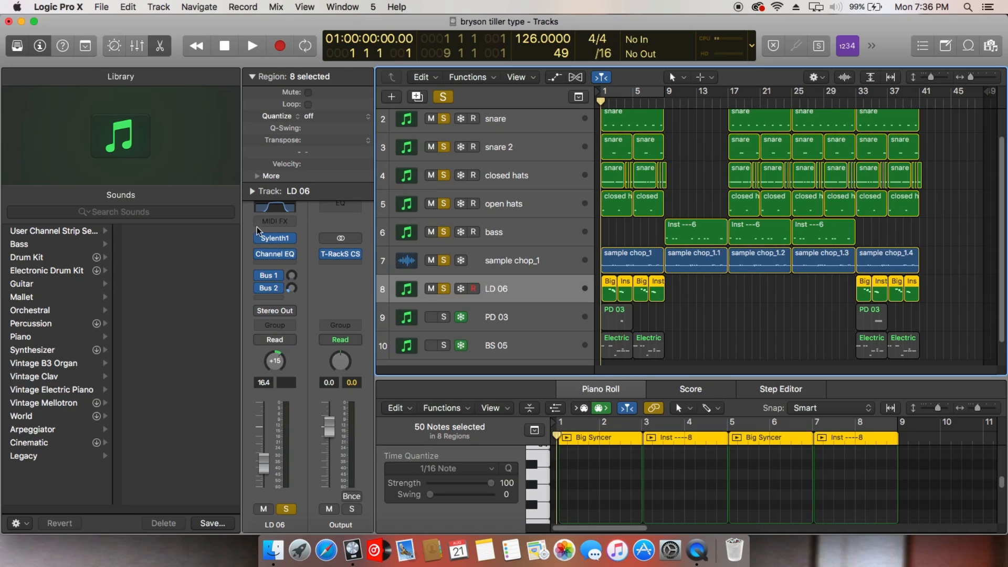
pyautogui.click(273, 238)
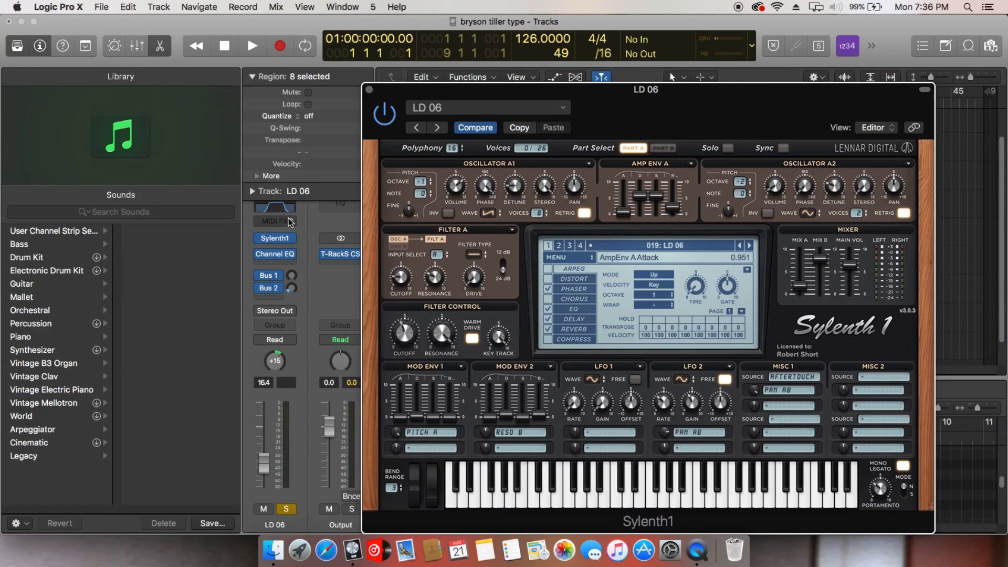
pyautogui.click(369, 89)
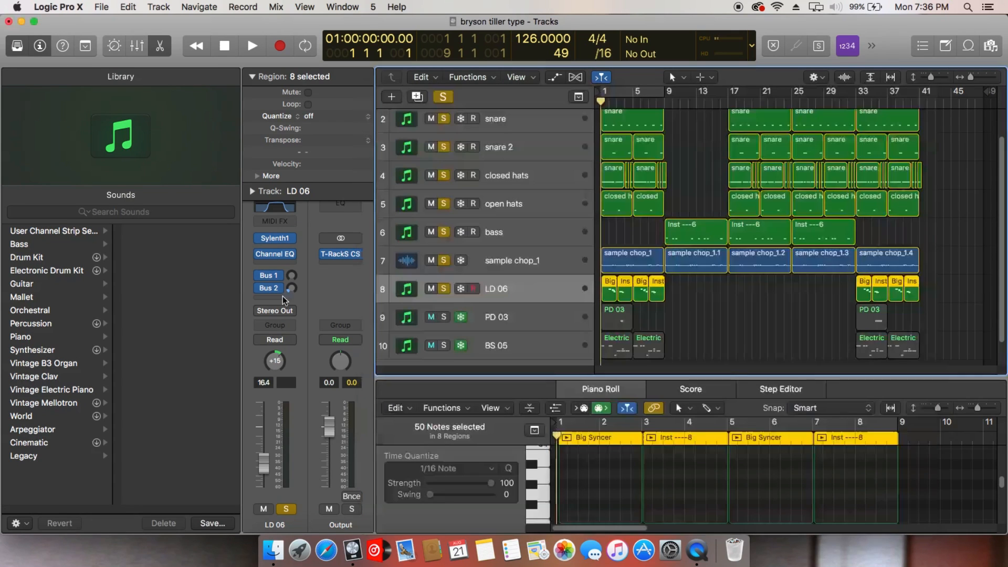
pyautogui.click(277, 256)
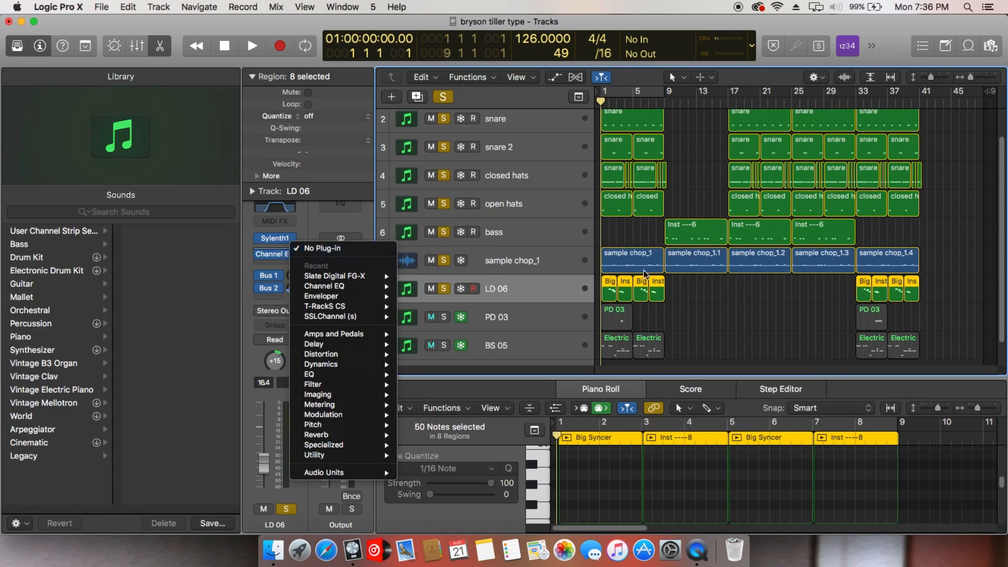
pyautogui.click(696, 289)
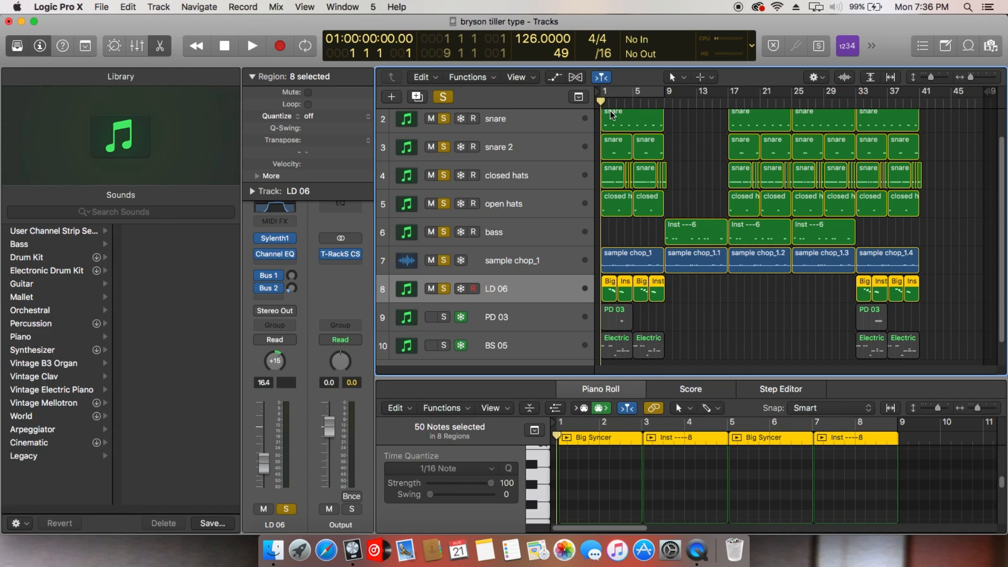
# Play the first eight bars with LD 06 in the mix, stop playback, and deselect the LD 06 regions.
pyautogui.press('space')
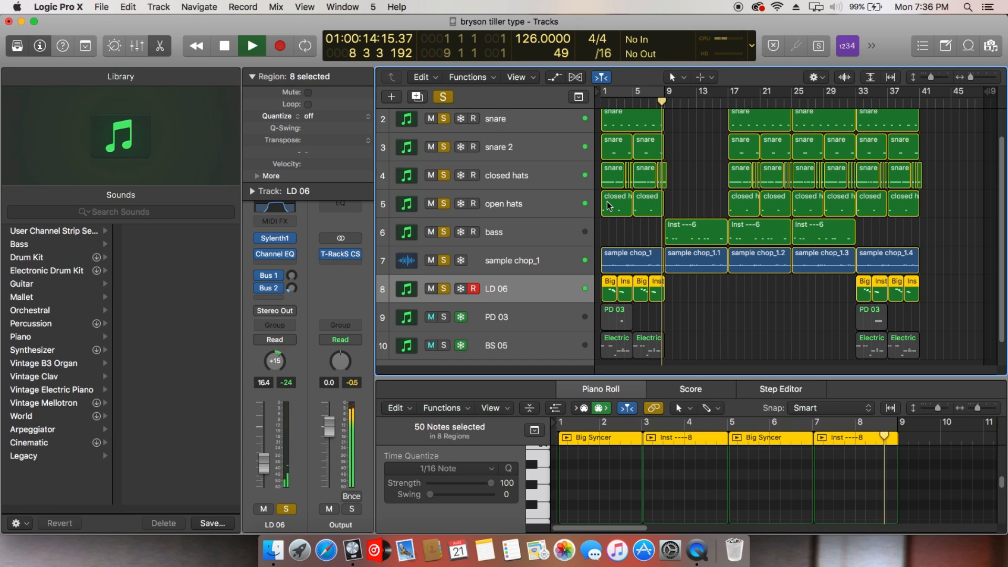
pyautogui.press('space')
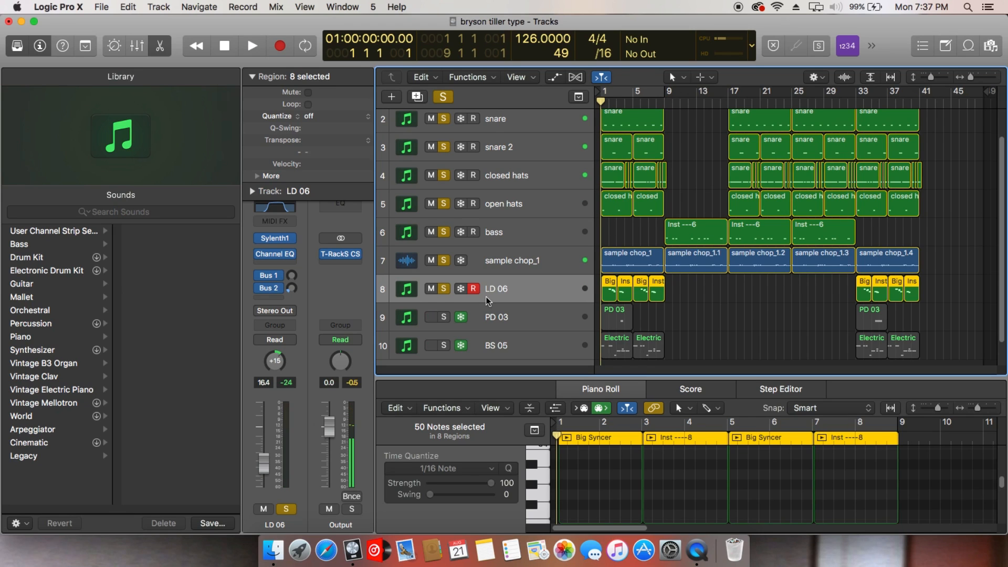
pyautogui.scroll(1, 668, 311)
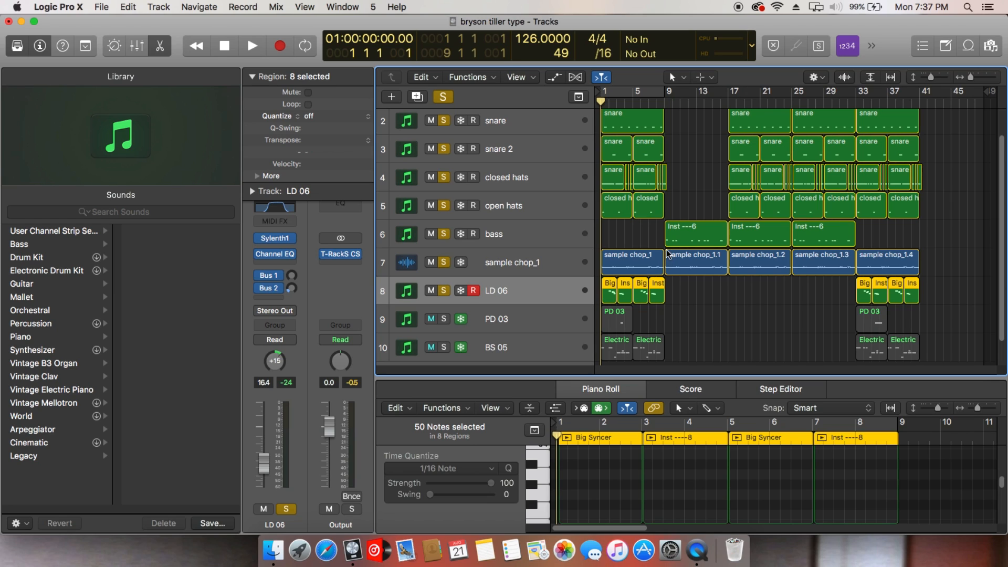
pyautogui.click(809, 282)
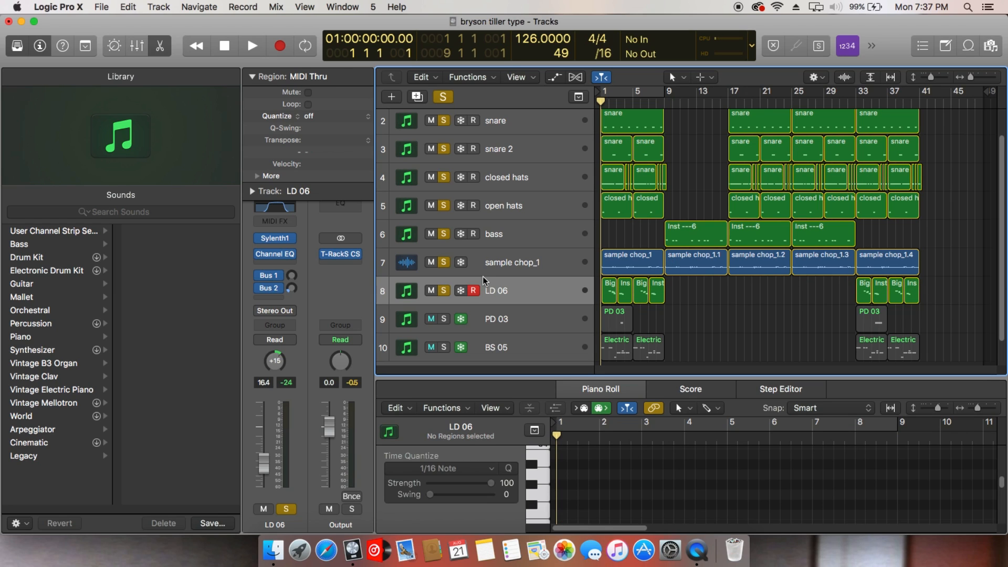
# Solo and unfreeze the PD 03 track, and show the notes of its first region in the Piano Roll.
pyautogui.click(444, 318)
pyautogui.click(461, 318)
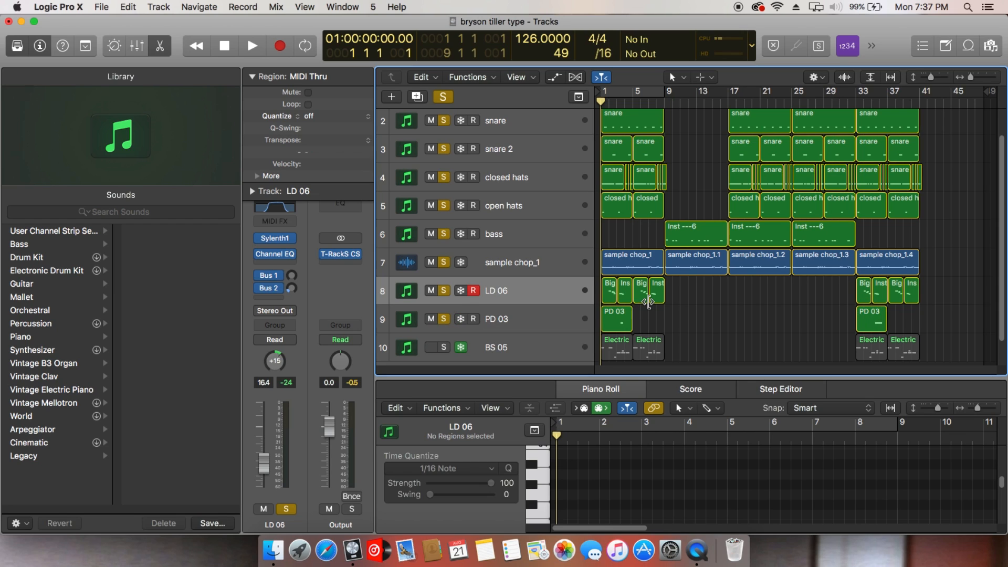
pyautogui.click(629, 317)
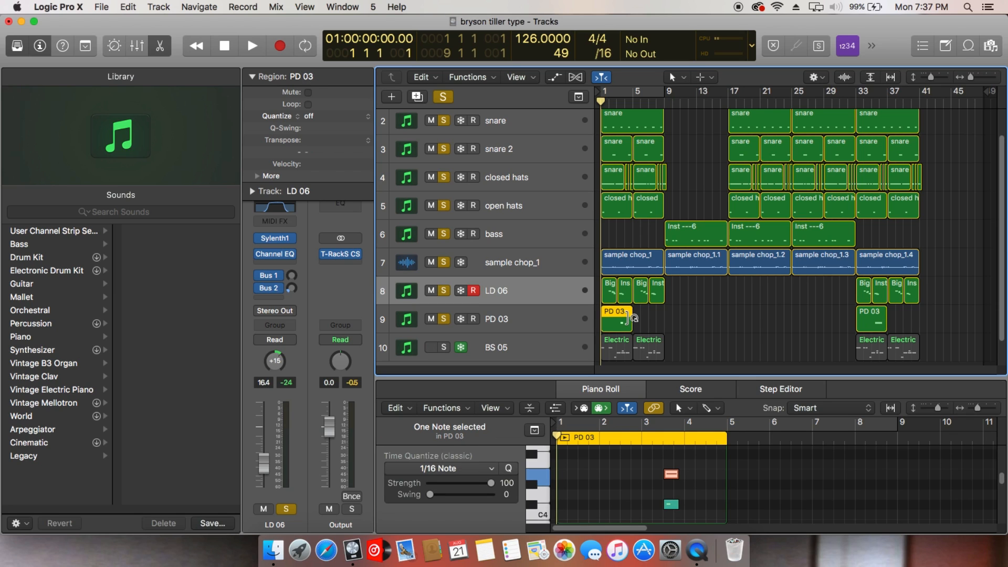
pyautogui.click(636, 257)
pyautogui.scroll(-1, 614, 263)
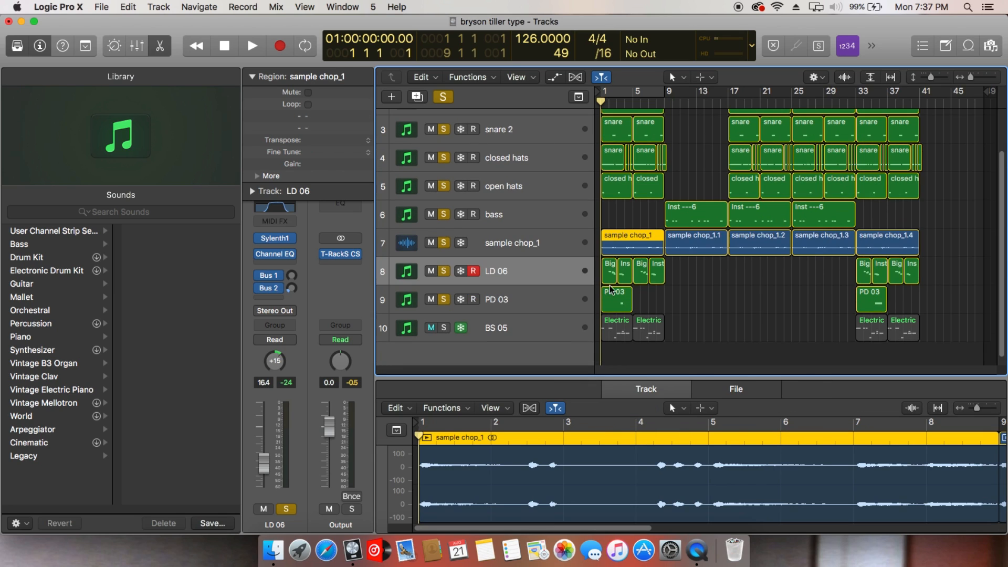
pyautogui.click(611, 292)
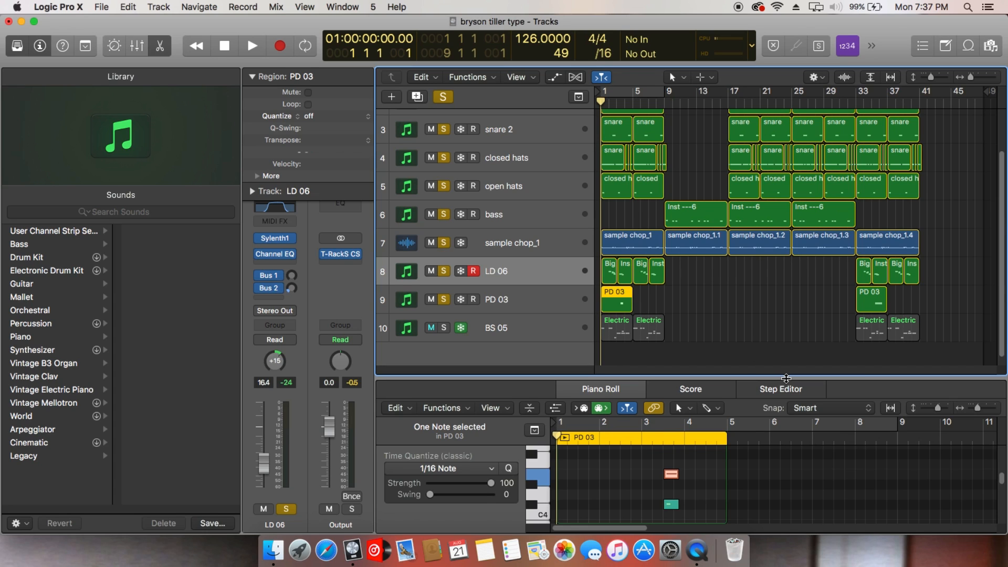
# Play the first eight bars with PD 03 in the mix, selecting the PD 03 track during playback.
pyautogui.press('space')
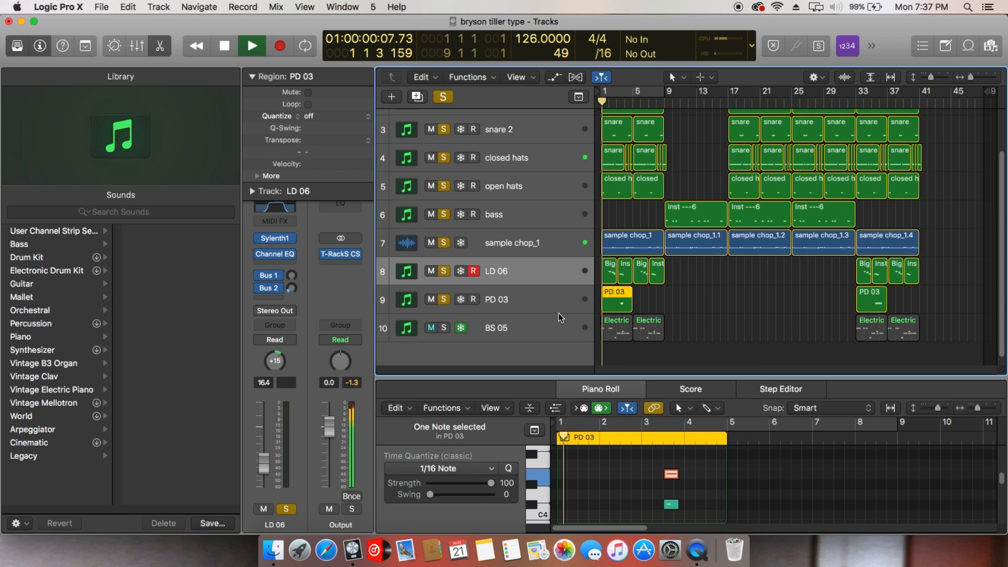
pyautogui.click(546, 298)
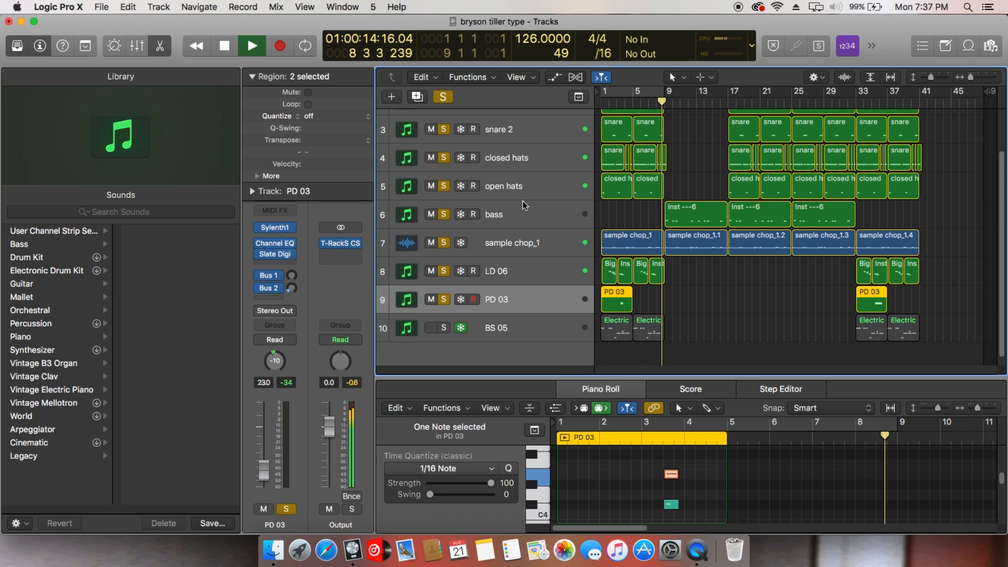
pyautogui.press('space')
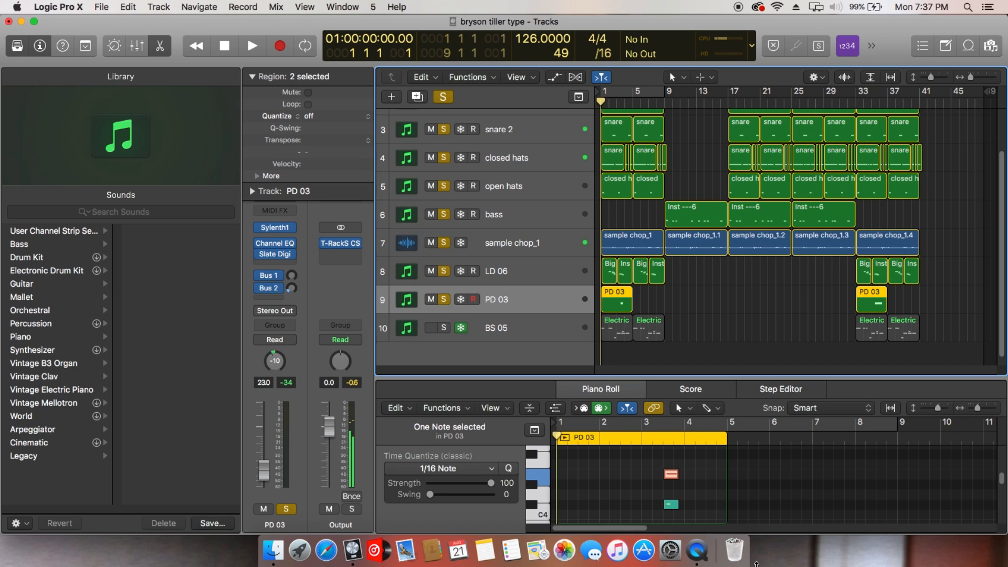
# Examine the PD 03 region's stacked notes near bar 3 in the Piano Roll, auditioning the individual notes.
pyautogui.scroll(3, 708, 498)
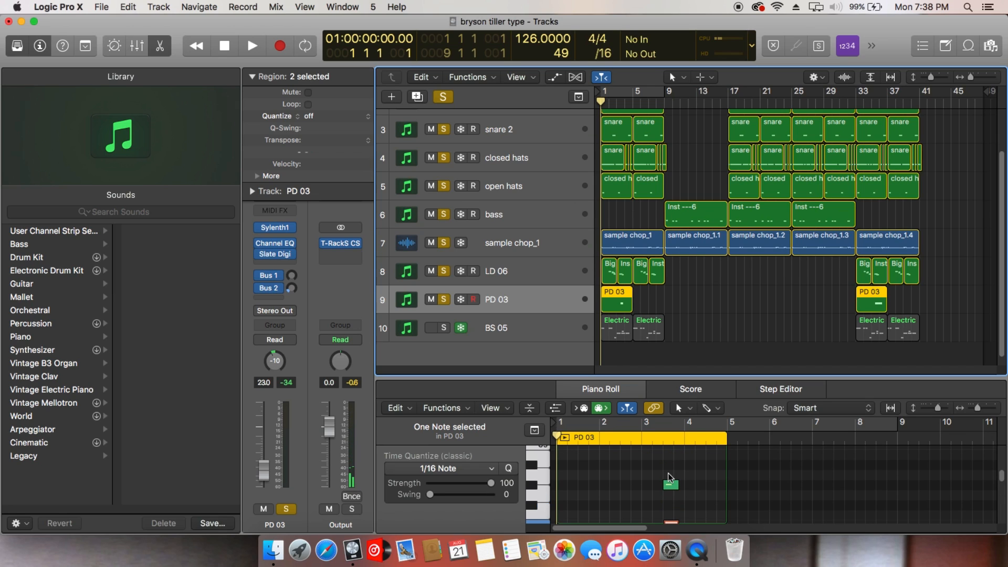
pyautogui.scroll(-1, 682, 479)
pyautogui.scroll(-3, 682, 477)
pyautogui.scroll(1, 682, 477)
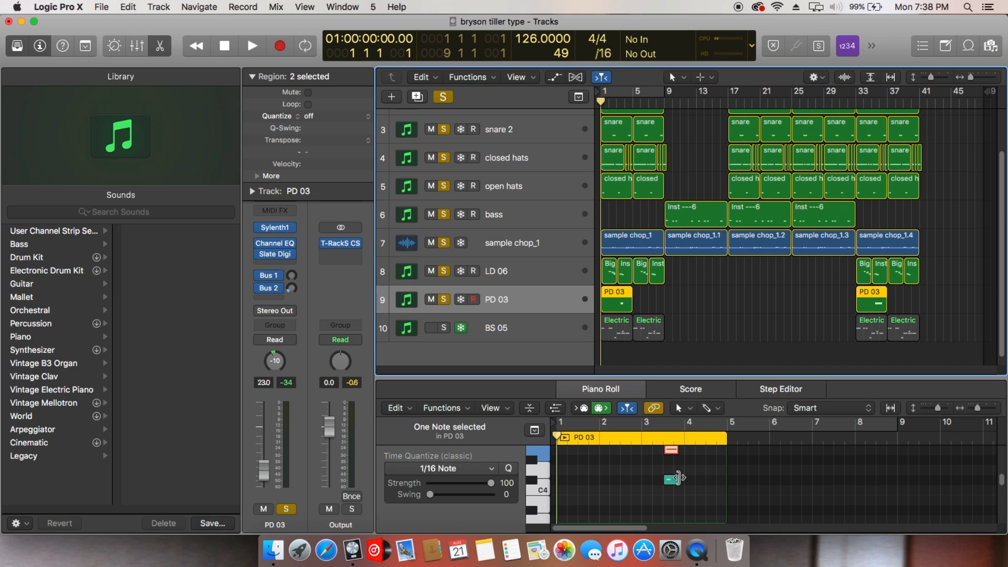
pyautogui.click(670, 482)
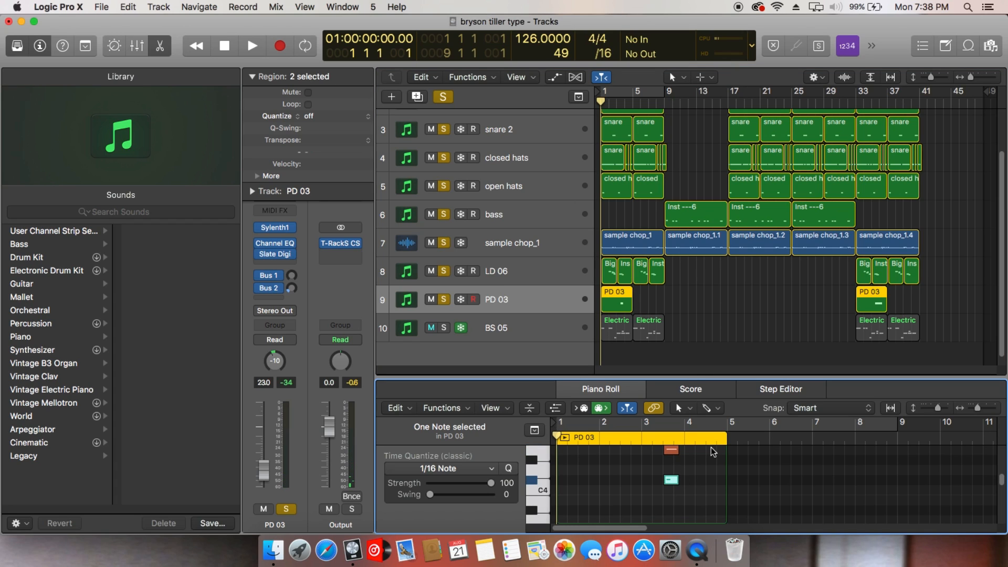
pyautogui.scroll(1, 688, 468)
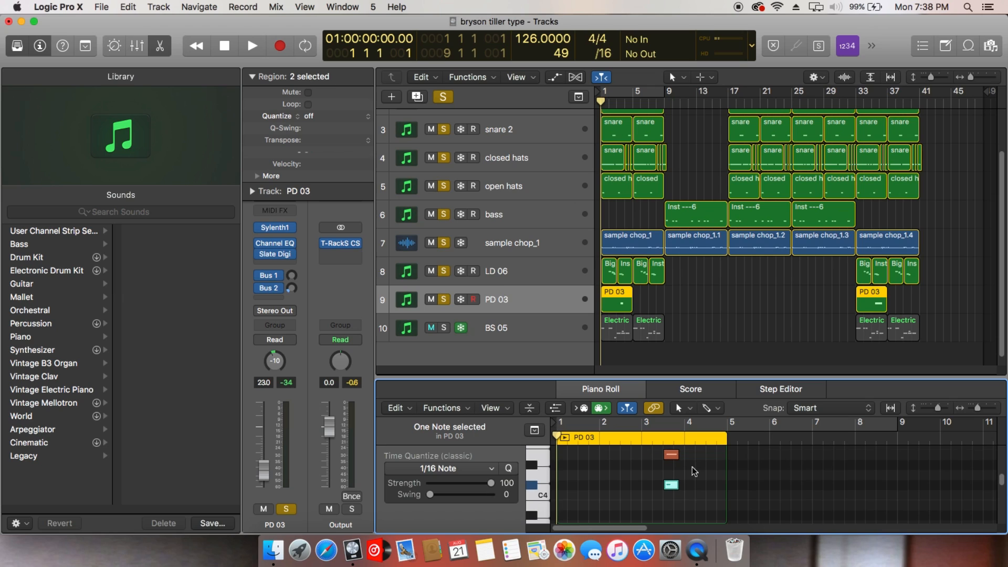
pyautogui.scroll(3, 692, 467)
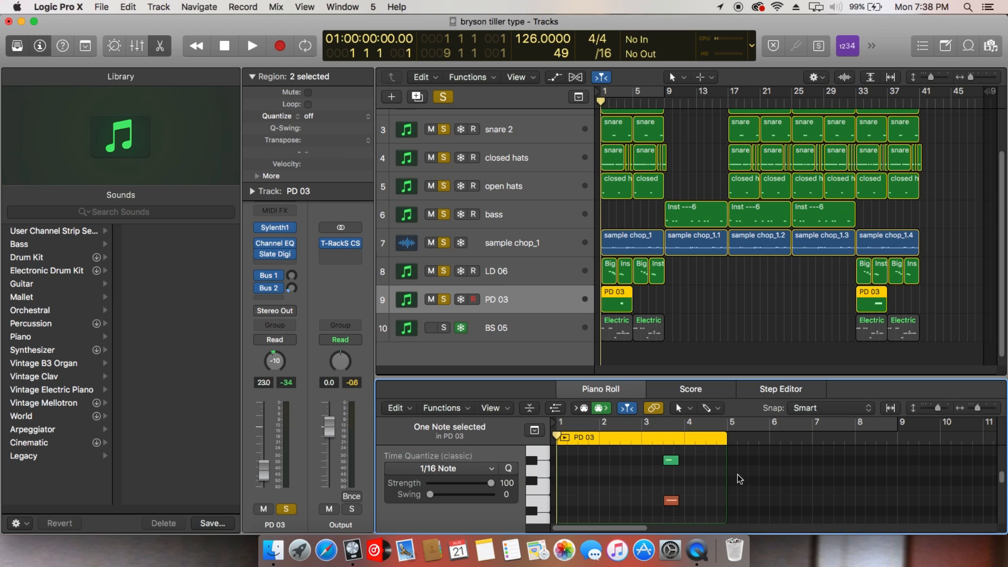
pyautogui.scroll(-1, 715, 458)
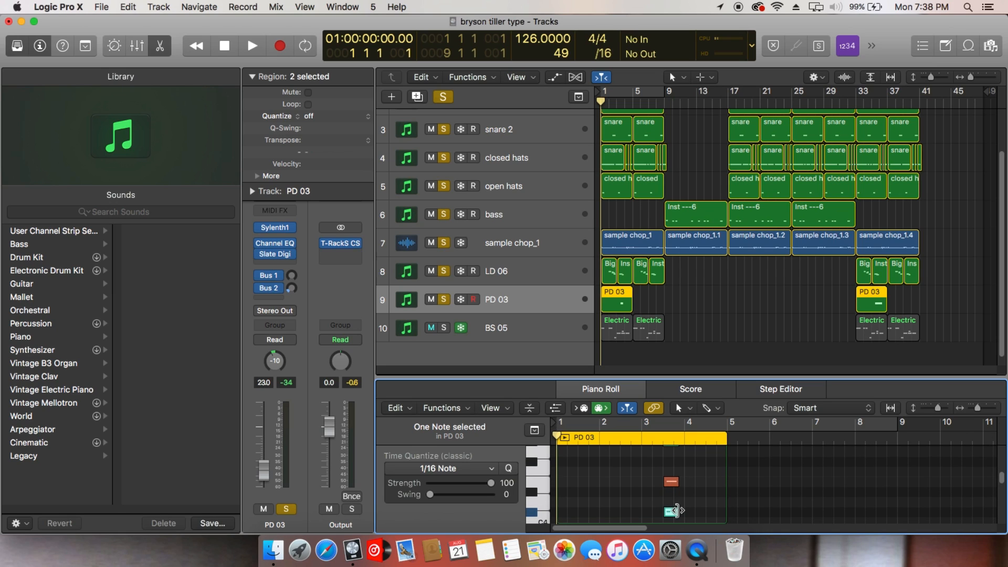
pyautogui.scroll(-2, 672, 491)
pyautogui.click(671, 490)
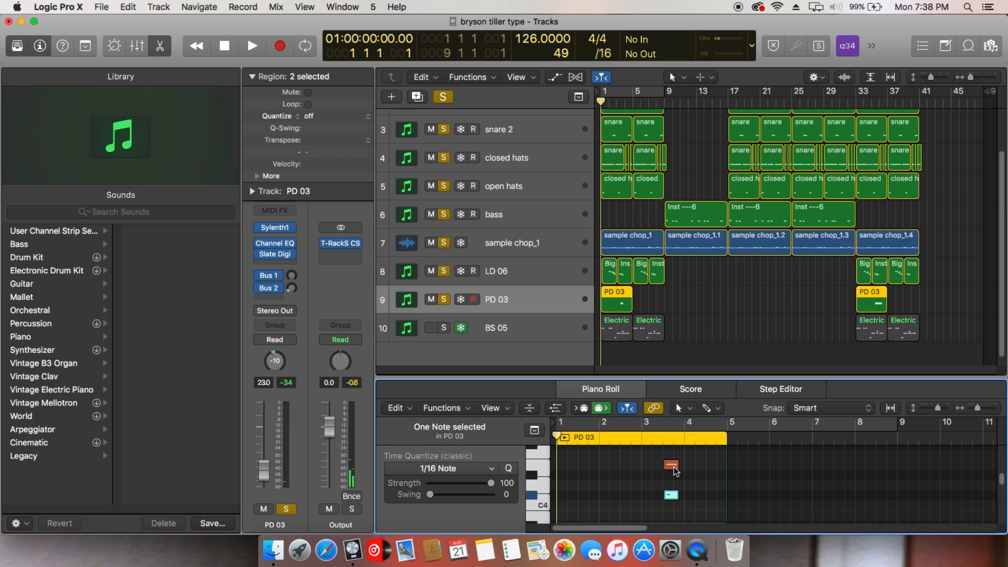
pyautogui.click(673, 465)
pyautogui.click(673, 466)
pyautogui.scroll(3, 672, 466)
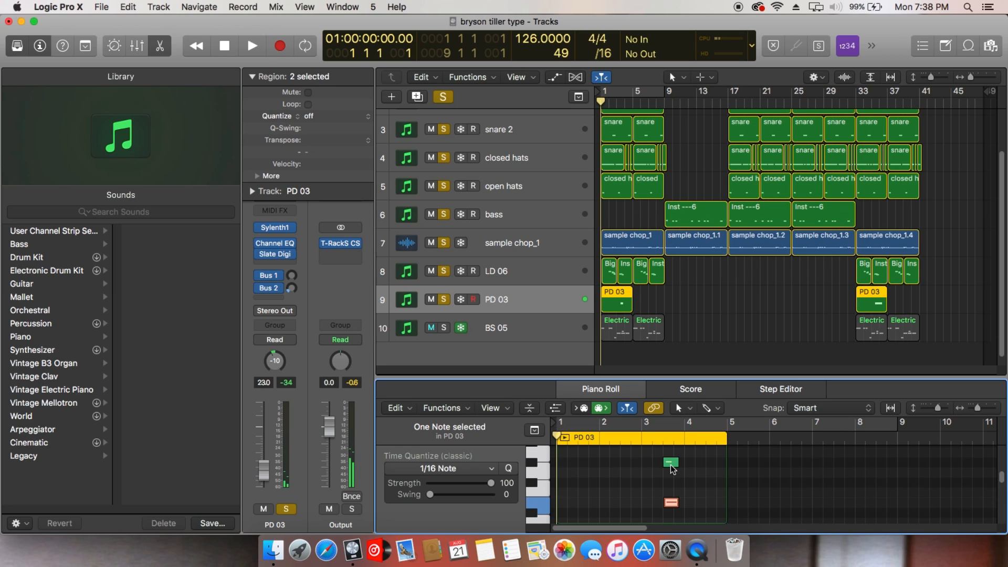
# Audition the upper of the two stacked notes near bar 3 in the PD 03 region.
pyautogui.click(672, 465)
pyautogui.click(671, 465)
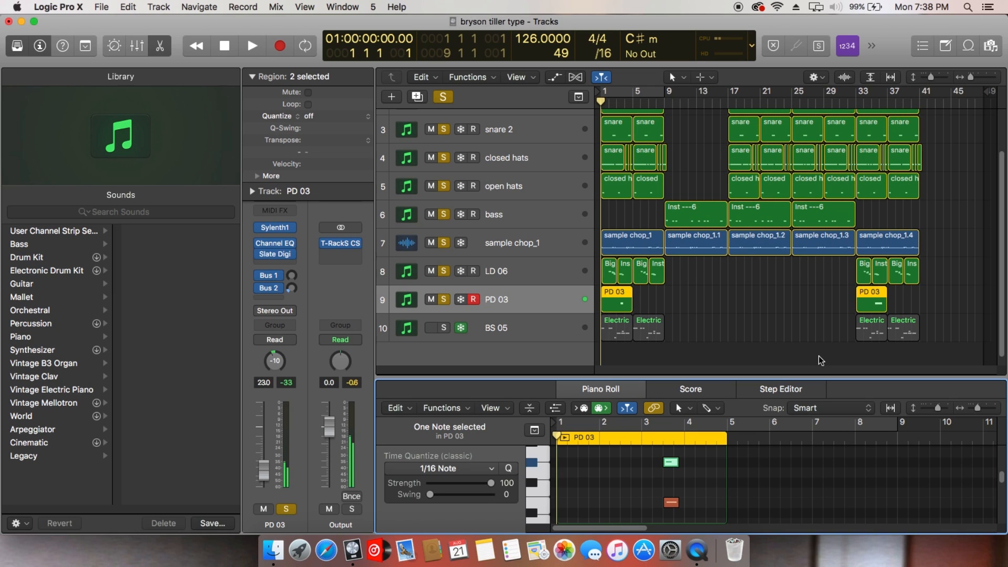
# Select the BS 05 track, solo it and unfreeze it, showing its Electric Bass regions in the Piano Roll.
pyautogui.click(554, 334)
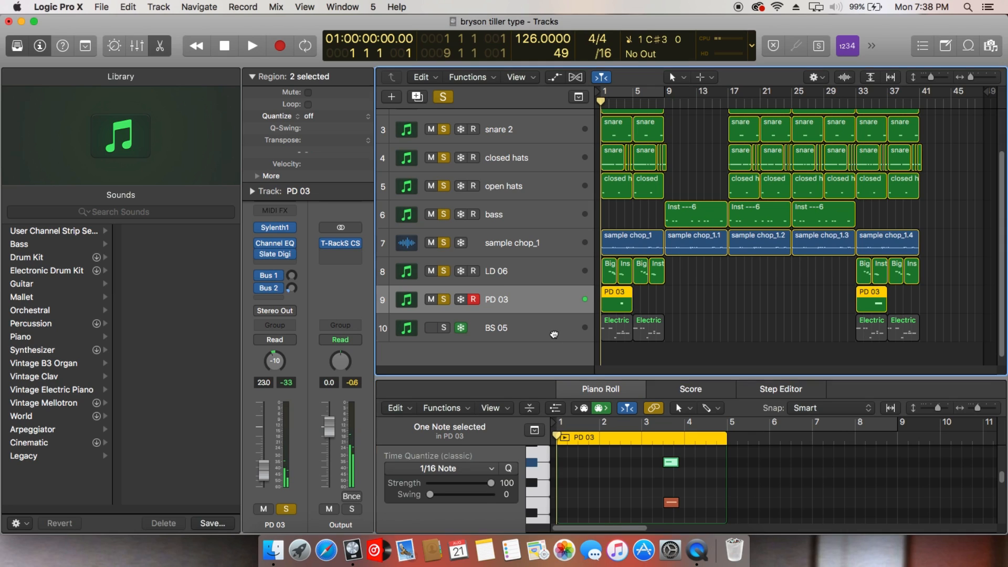
pyautogui.click(554, 334)
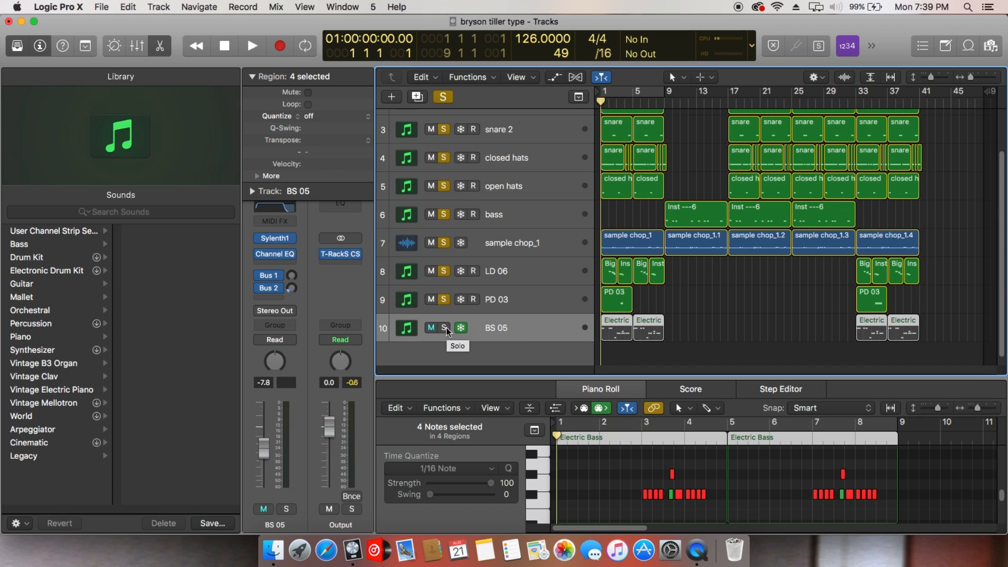
pyautogui.click(445, 327)
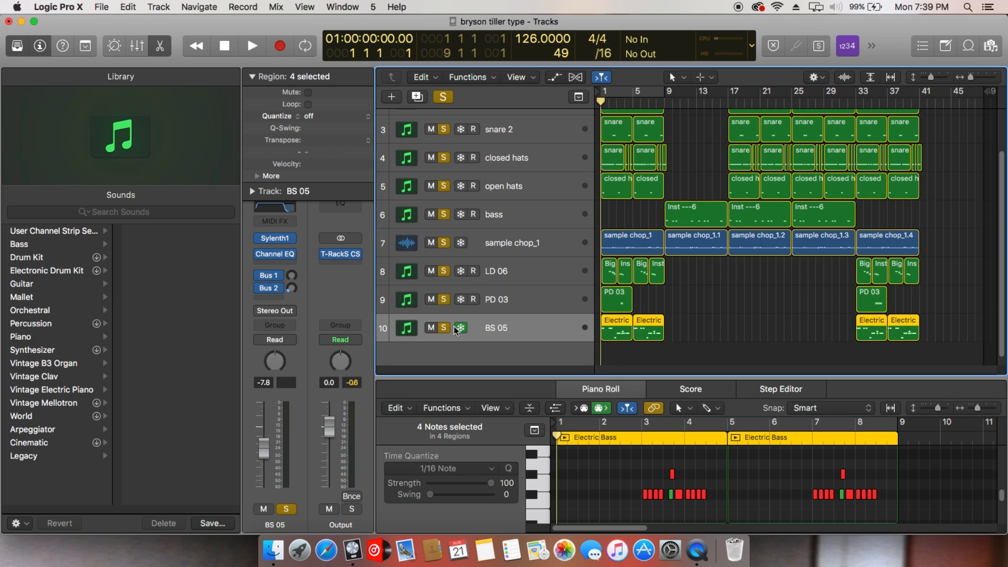
pyautogui.click(458, 324)
# Inspect the Channel EQ curve on the BS 05 track and close the plug-in window.
pyautogui.moveTo(292, 243)
pyautogui.click(278, 255)
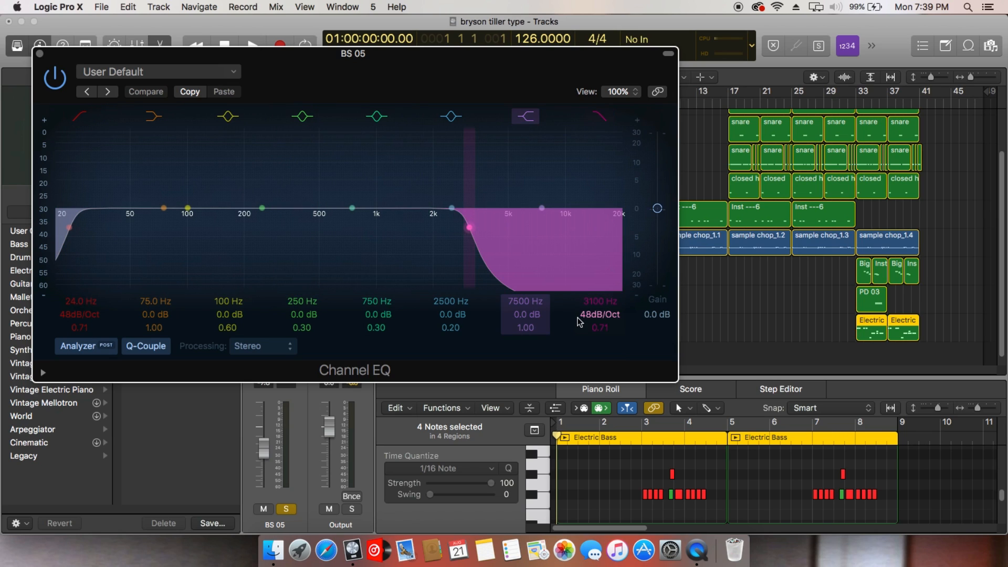
pyautogui.click(39, 53)
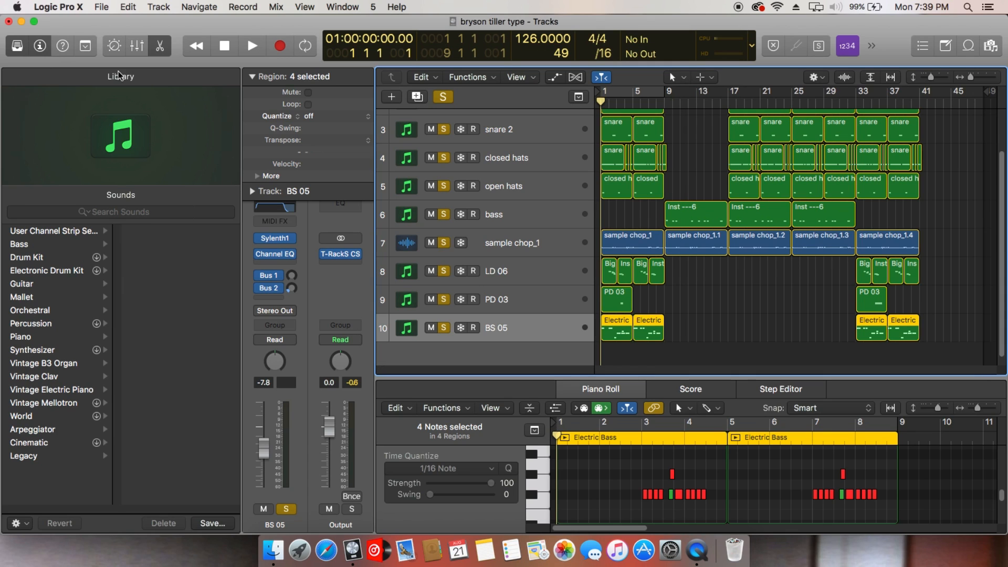
# Show the BS 05 preset in Sylenth1 and view Oscillator A1's waveform choices without changing the waveform.
pyautogui.click(279, 237)
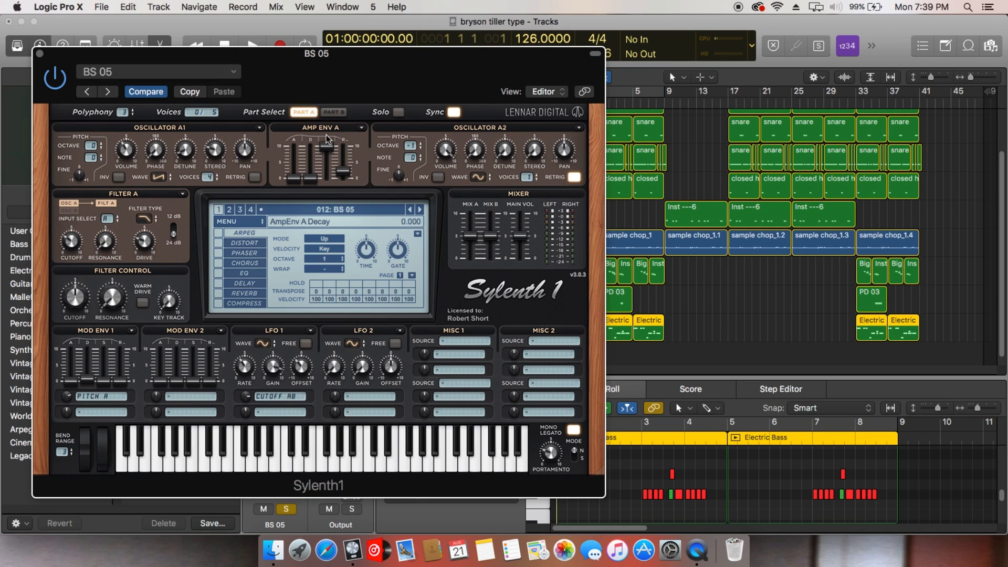
pyautogui.click(160, 178)
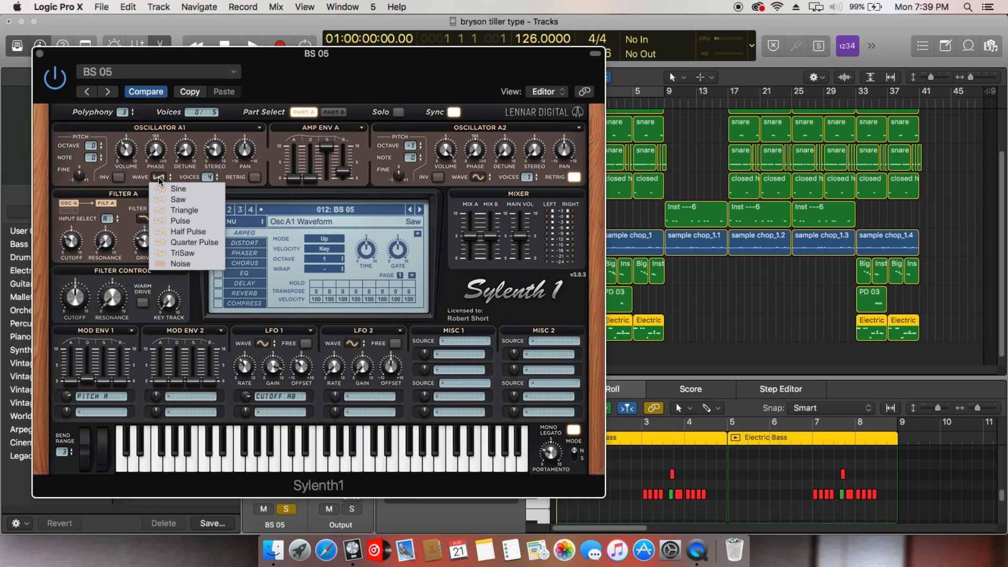
pyautogui.click(196, 175)
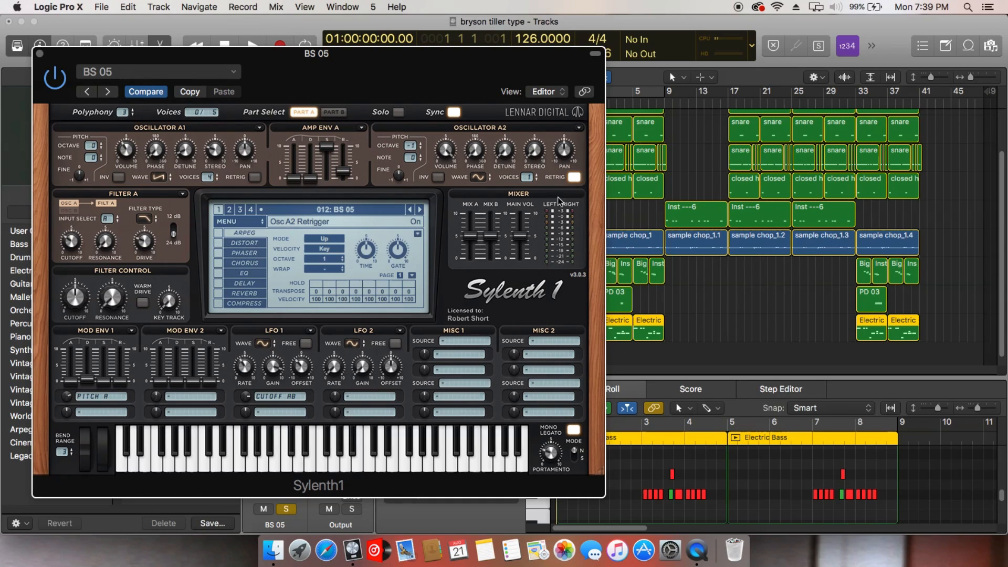
# Inspect the distortion and reverb settings in BS 05's Sylenth1, toggling distortion on and back off, and close the synth.
pyautogui.moveTo(553, 67); pyautogui.dragTo(921, 135)
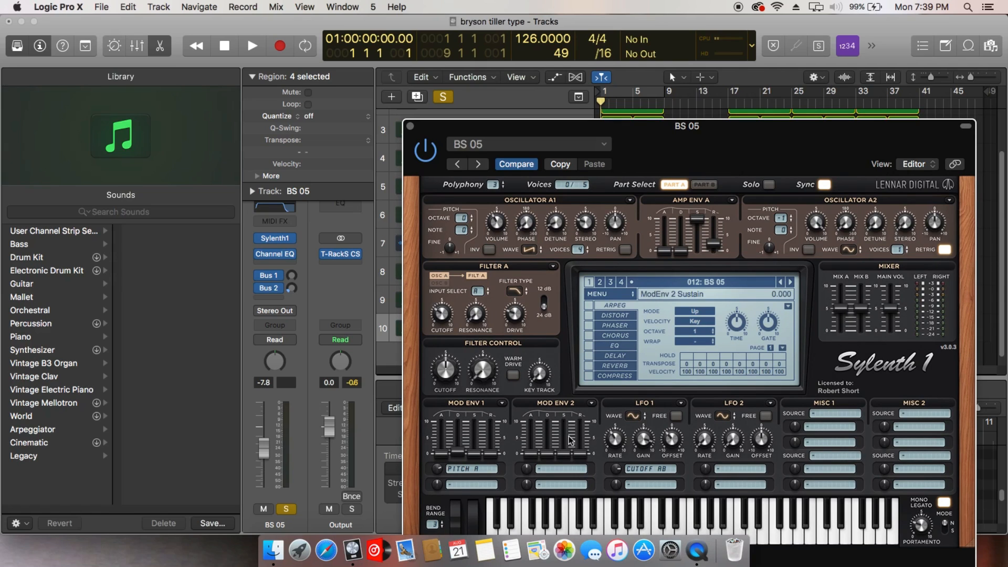
pyautogui.click(598, 315)
pyautogui.moveTo(704, 350); pyautogui.dragTo(691, 350)
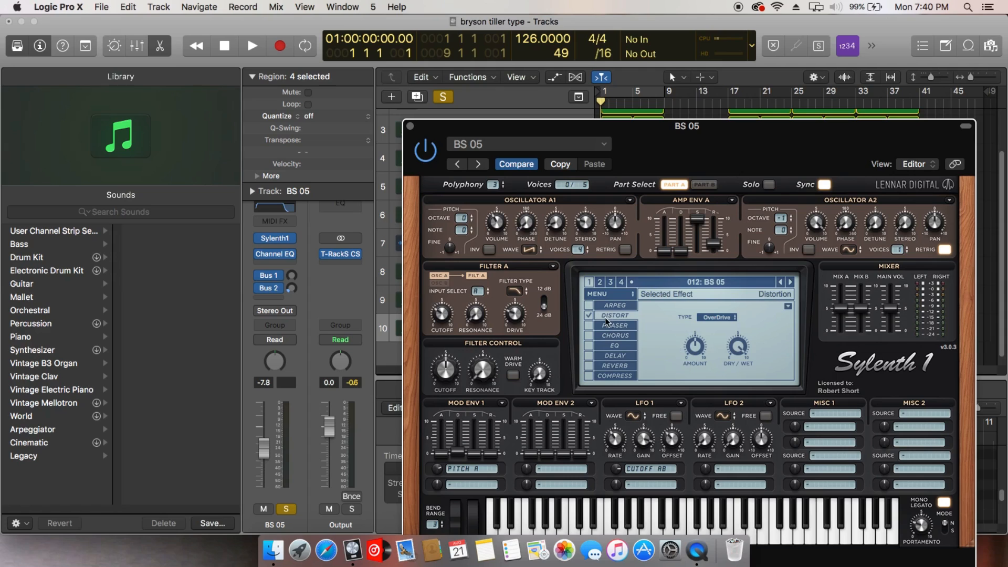
pyautogui.click(589, 316)
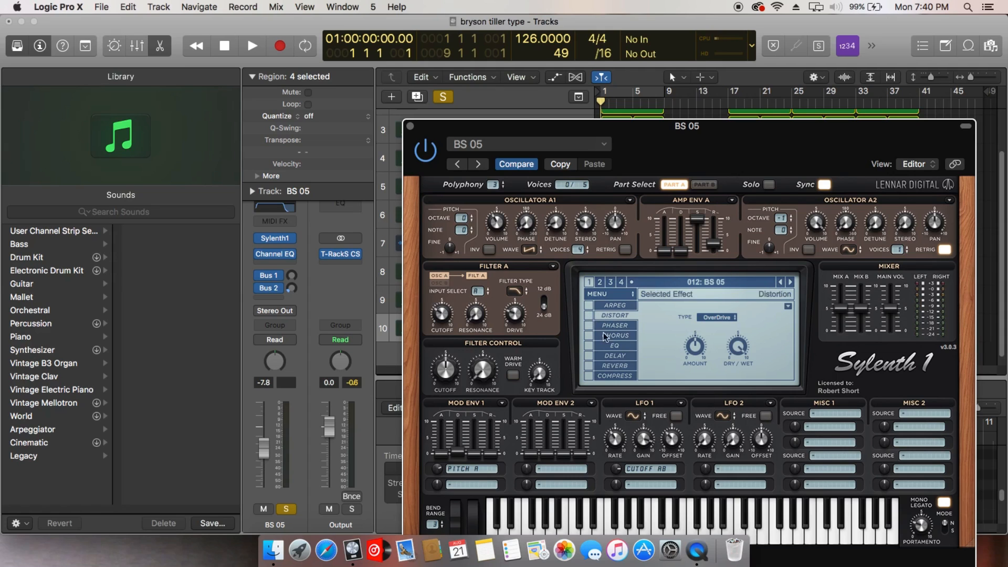
pyautogui.click(601, 362)
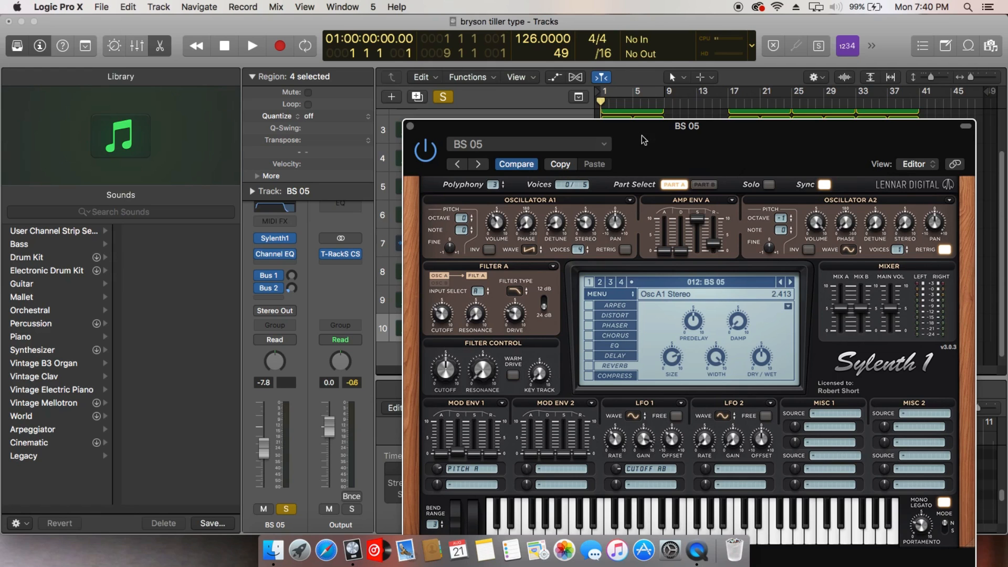
pyautogui.moveTo(639, 142); pyautogui.dragTo(671, 134)
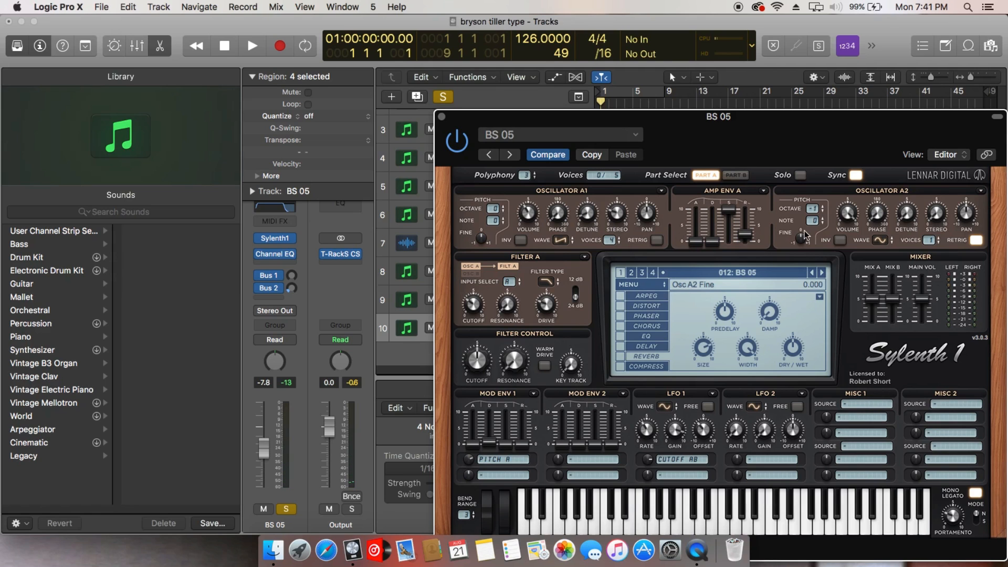
pyautogui.click(441, 116)
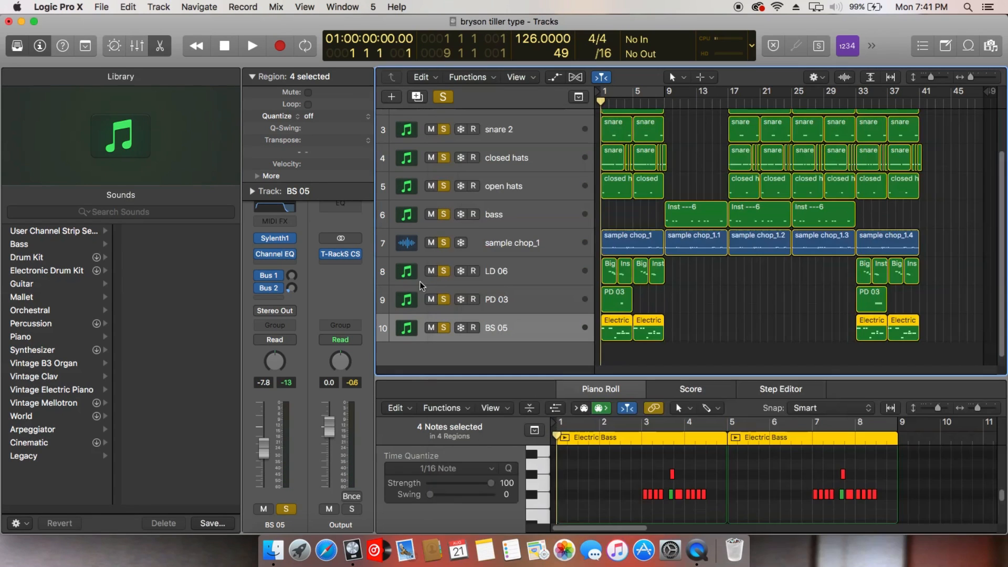
# Show the Sylenth1 preset used on the PD 03 track and close its window.
pyautogui.click(499, 288)
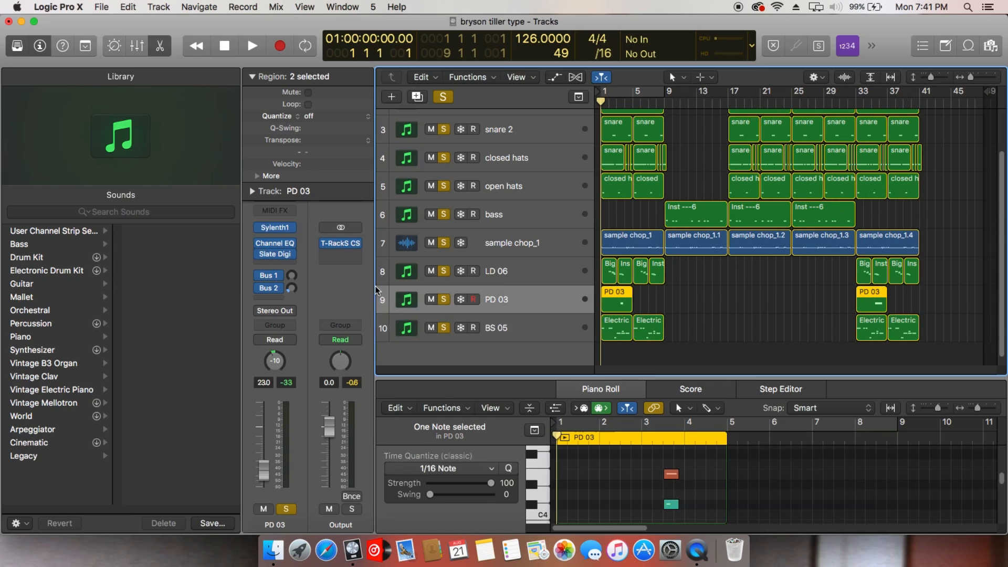
pyautogui.click(267, 228)
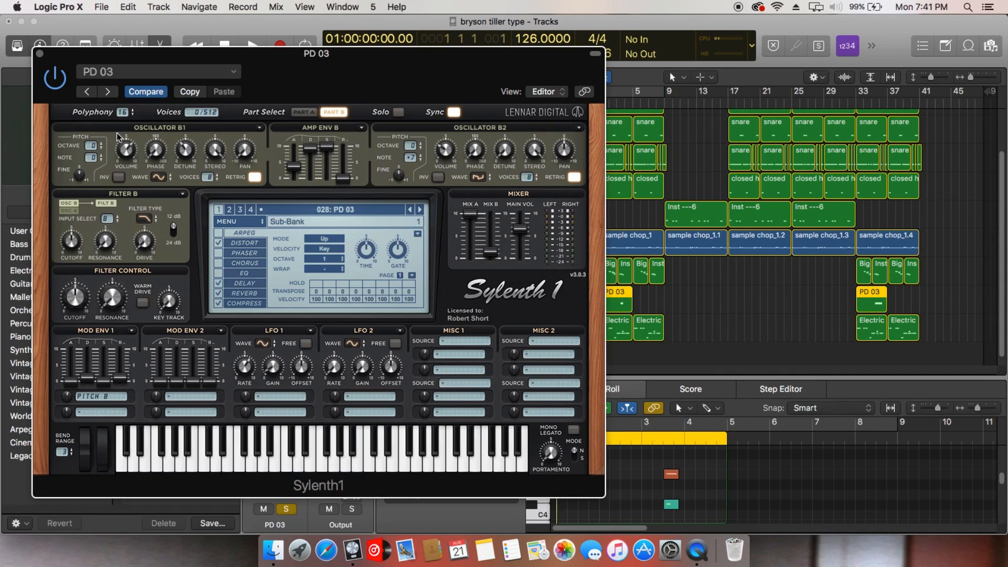
pyautogui.click(39, 53)
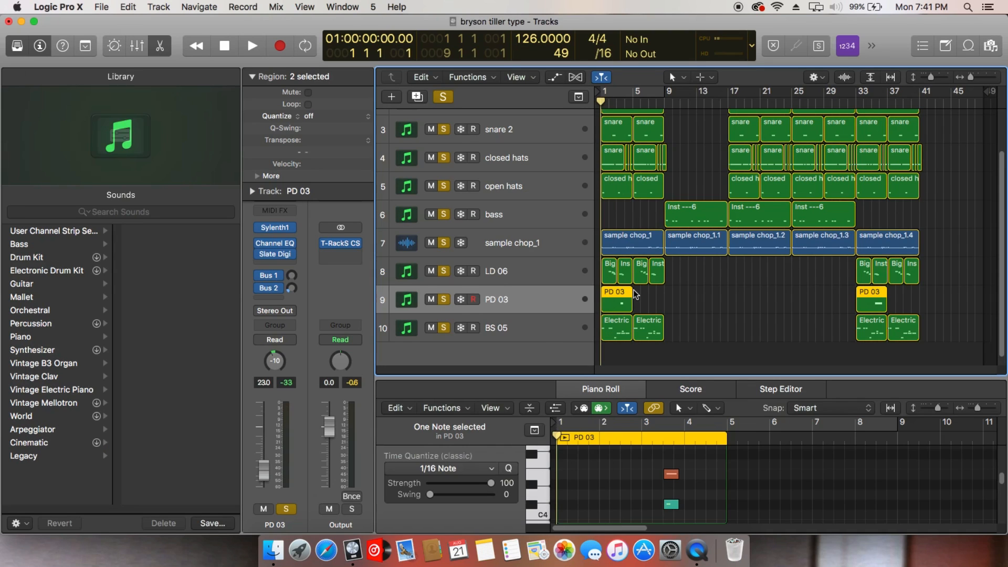
# Select the BS 05 track and the three bass regions, and play the full mix from bar 1 to about bar 12.
pyautogui.click(534, 323)
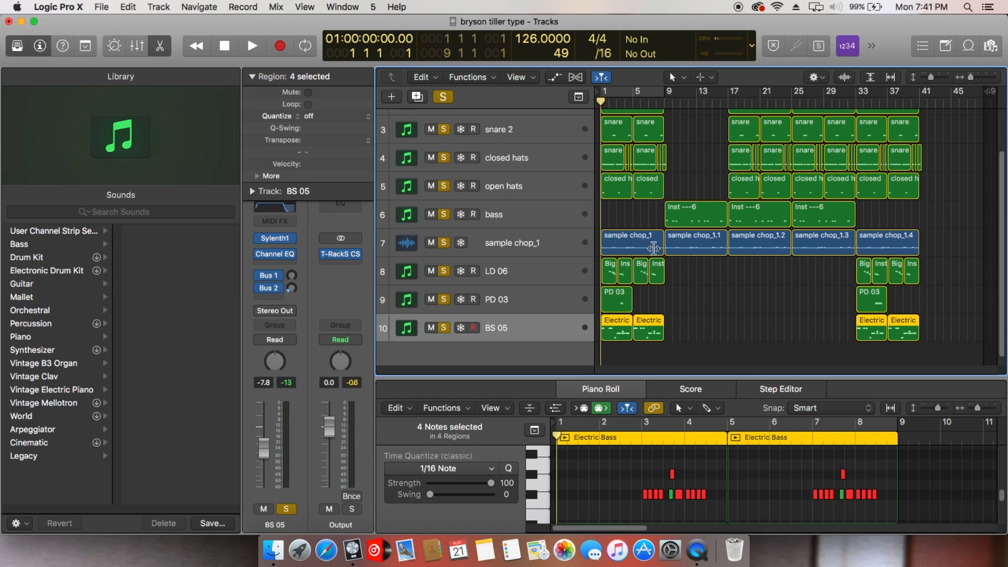
pyautogui.moveTo(649, 216); pyautogui.dragTo(825, 219)
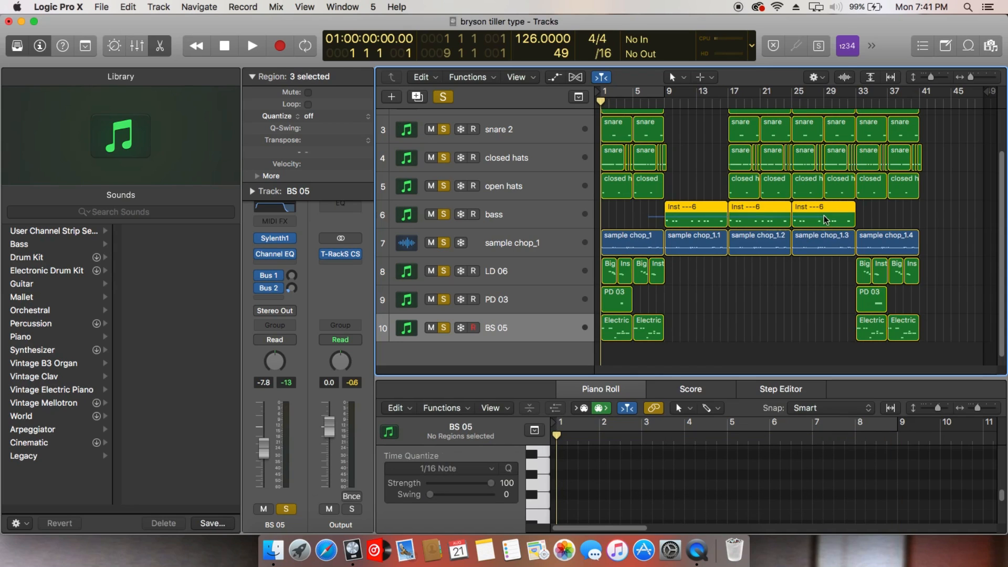
pyautogui.scroll(2, 698, 177)
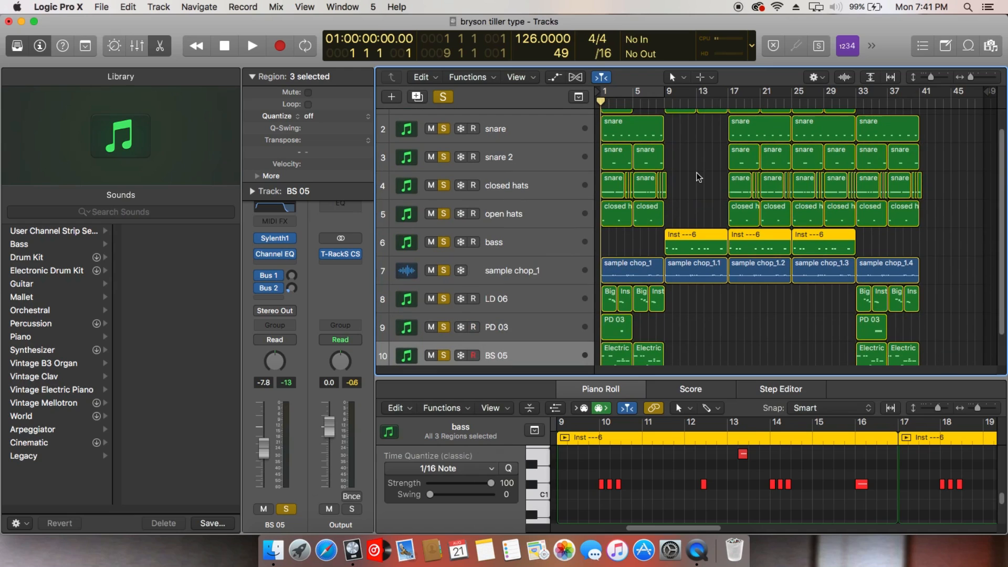
pyautogui.scroll(-2, 721, 177)
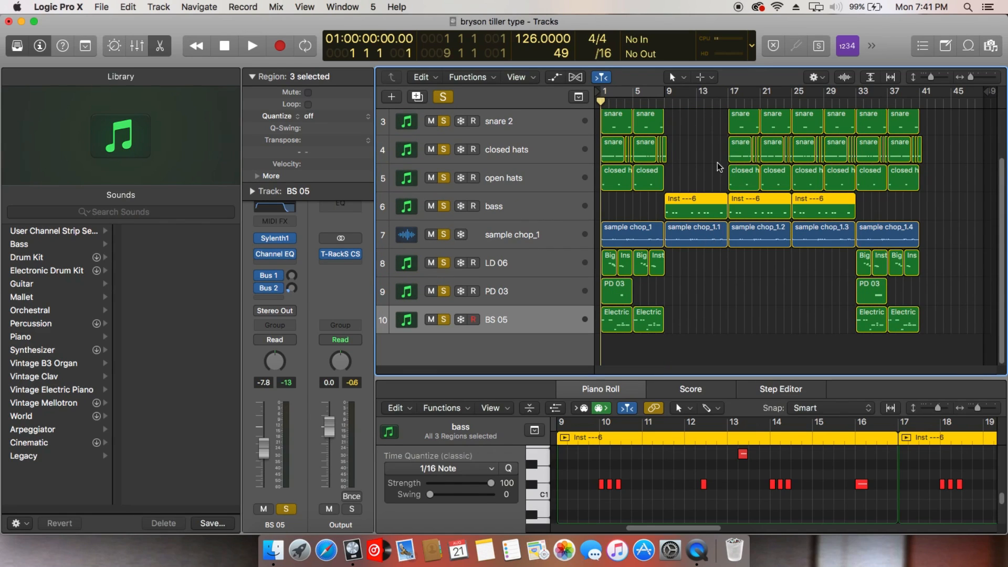
pyautogui.press('space')
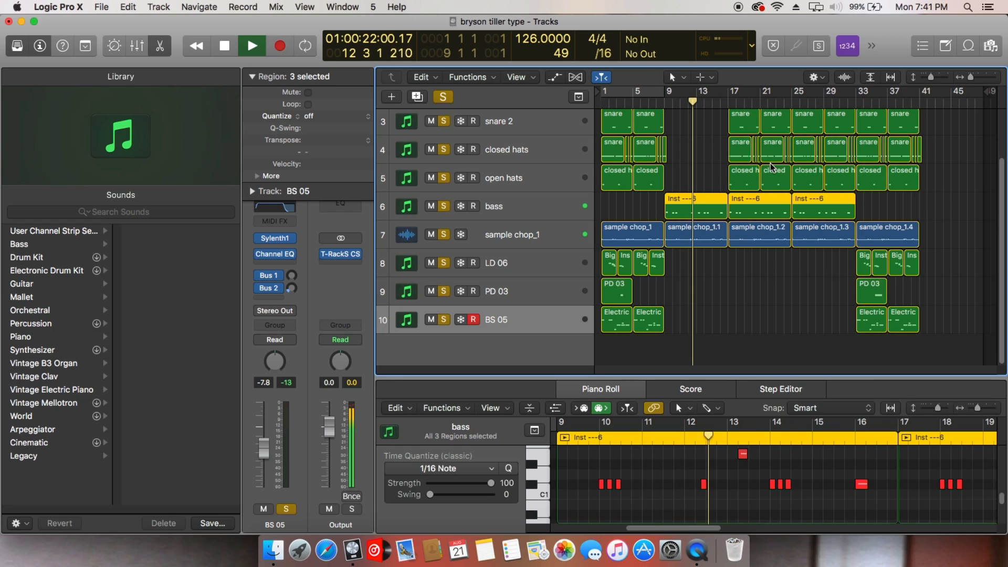
pyautogui.press('space')
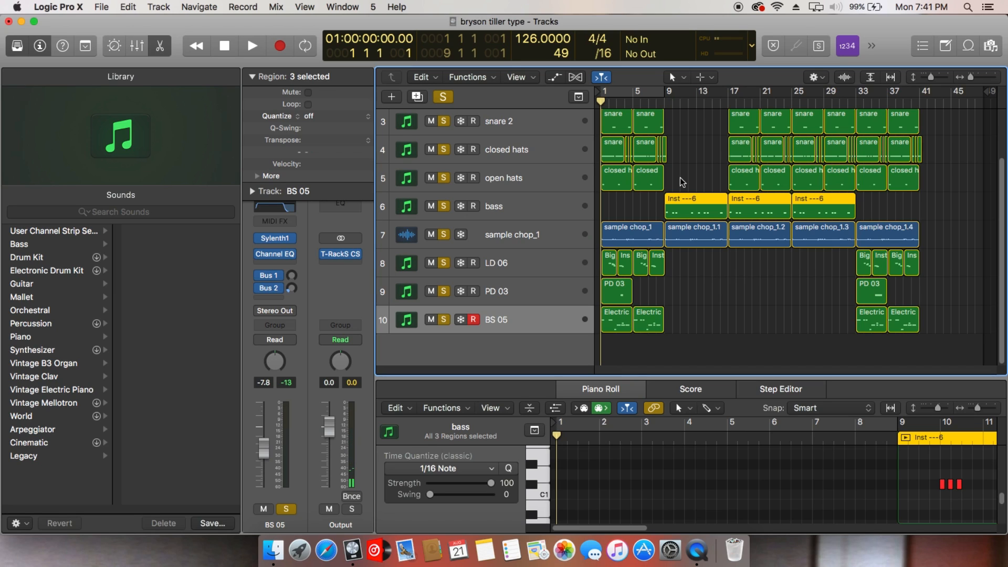
# Inspect the T-RackS CS equalizer with its Vintage 2 preset on the Output channel and close it.
pyautogui.click(341, 256)
pyautogui.click(342, 256)
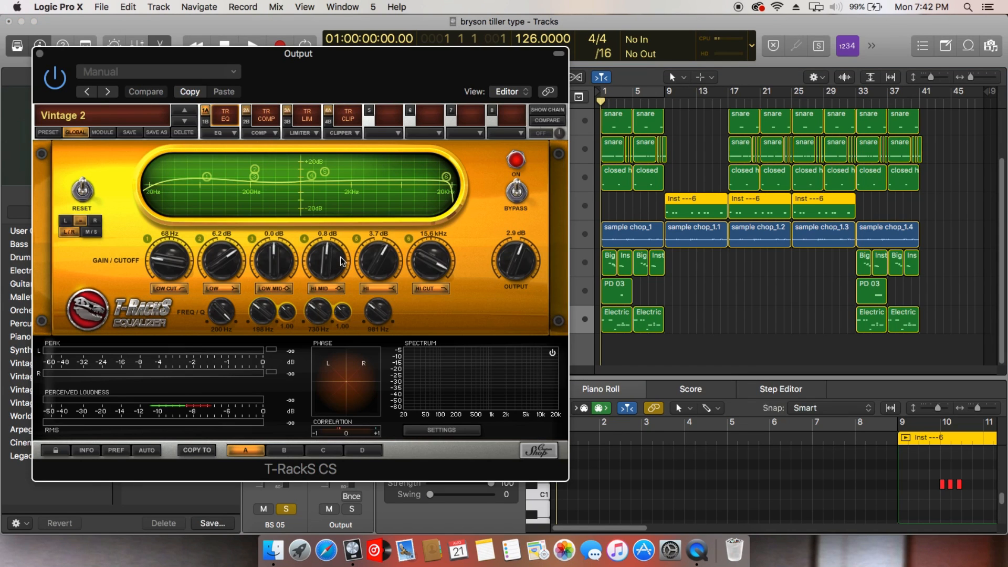
pyautogui.moveTo(100, 53); pyautogui.dragTo(349, 135)
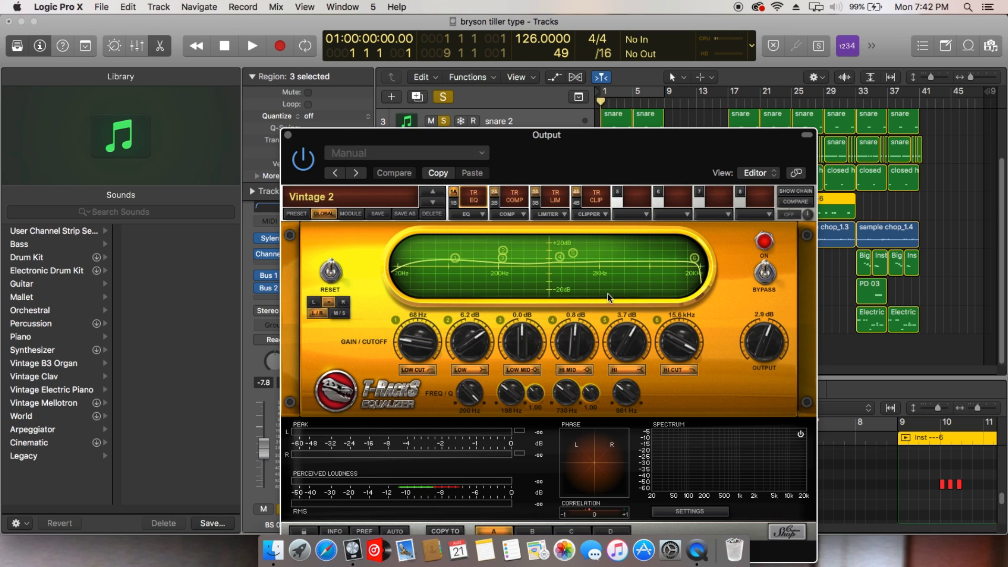
pyautogui.click(289, 136)
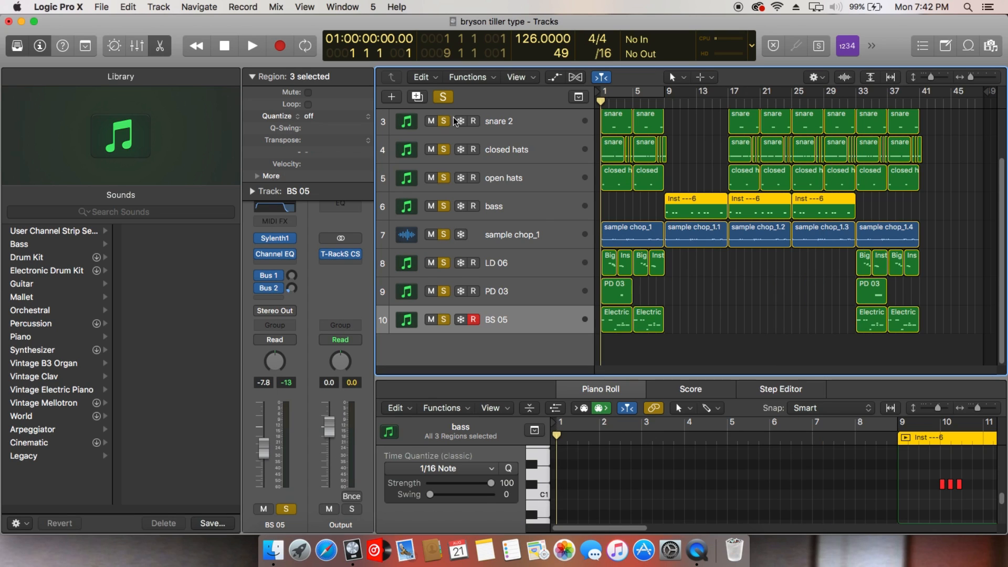
# Review the channel strip levels of the drum tracks in turn: Kick, snare, snare 2, closed hats and open hats.
pyautogui.scroll(3, 488, 152)
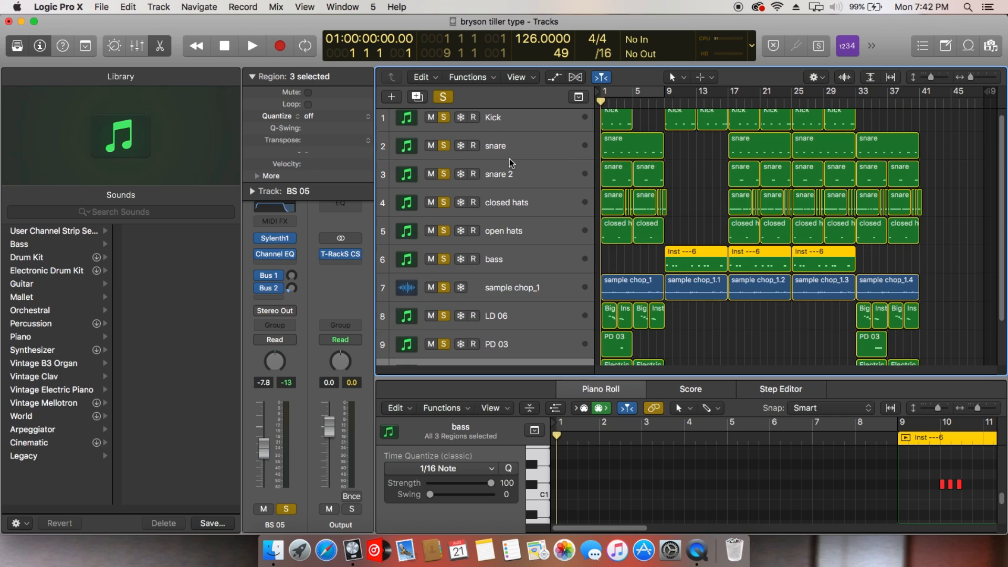
pyautogui.click(507, 131)
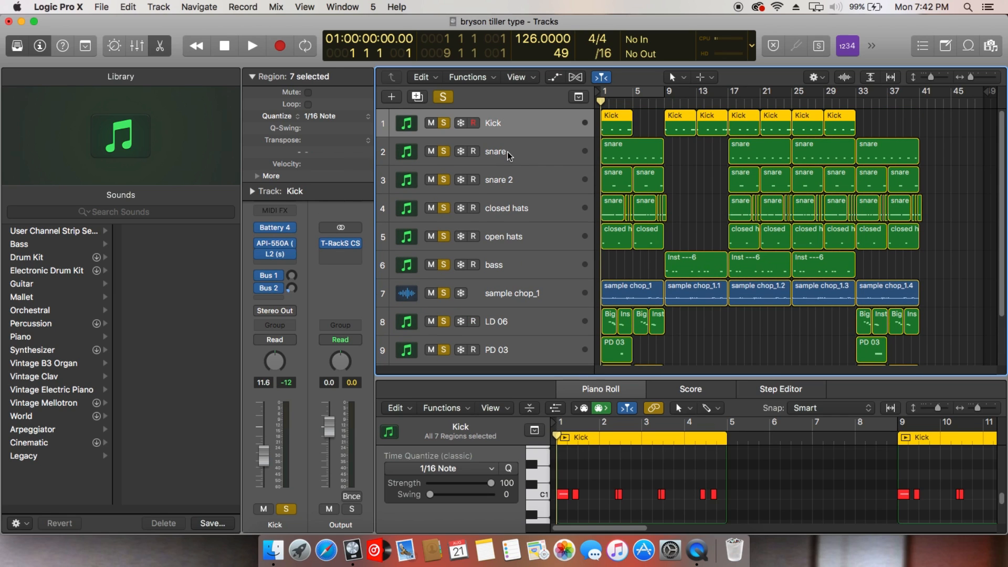
pyautogui.click(508, 153)
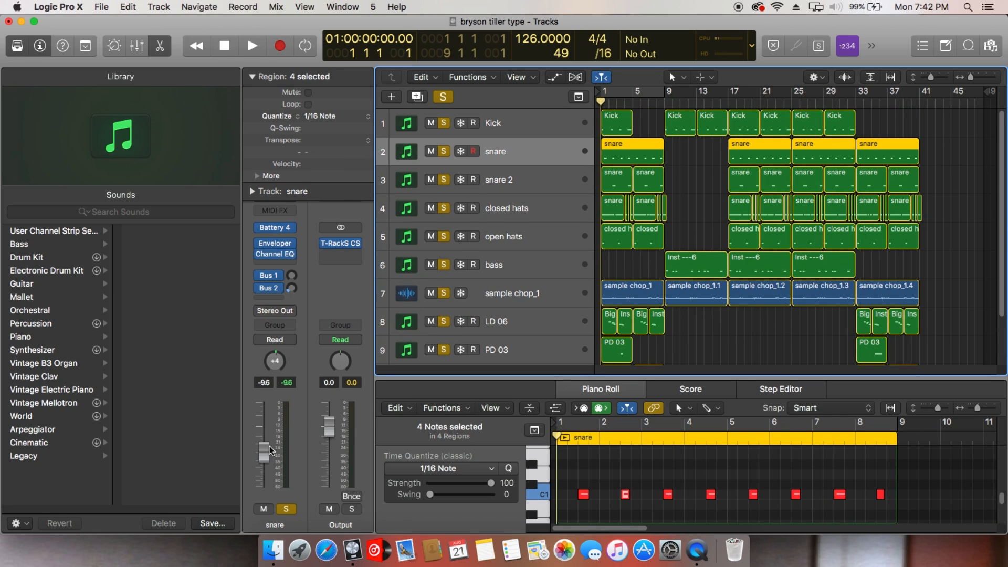
pyautogui.click(532, 171)
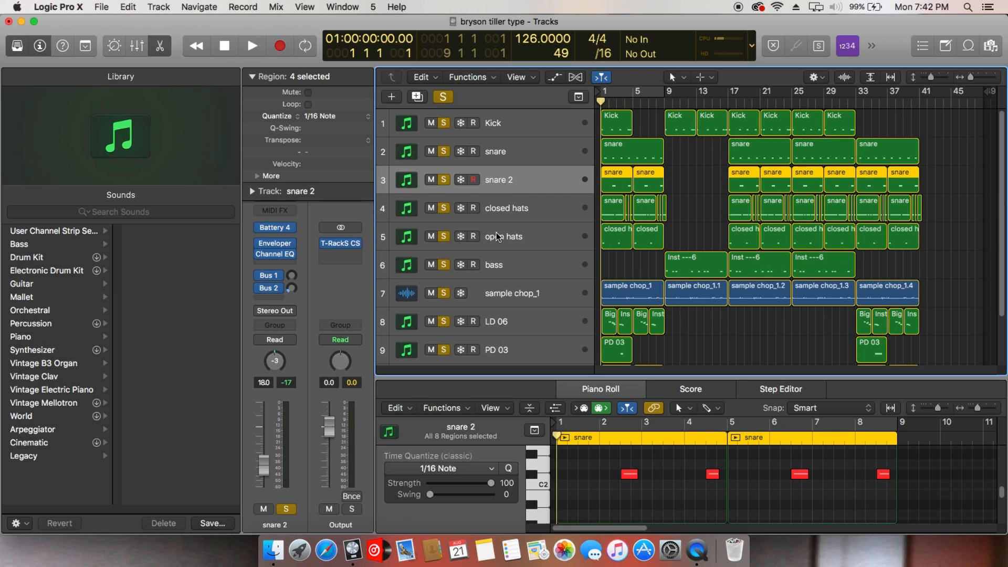
pyautogui.press('Down')
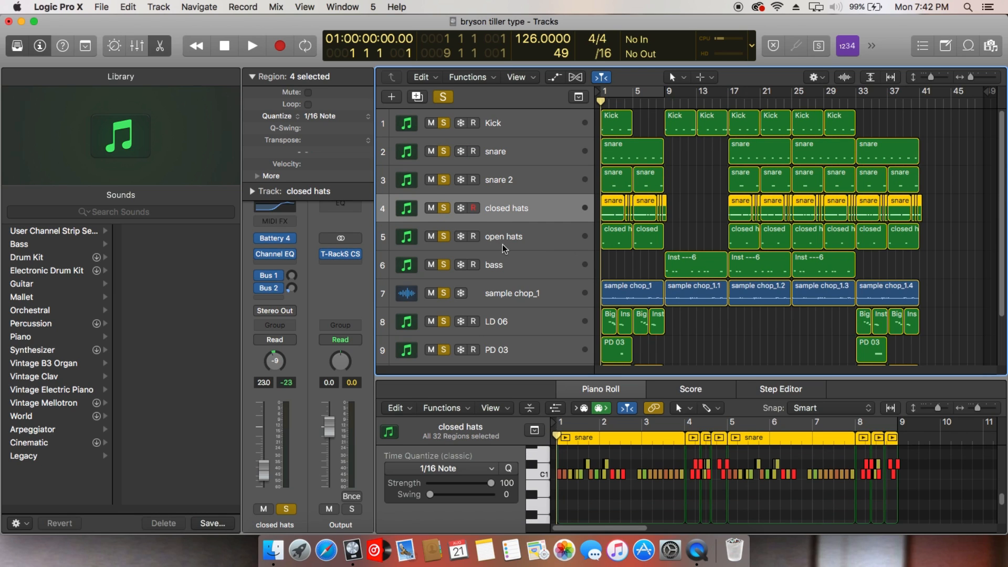
pyautogui.click(502, 244)
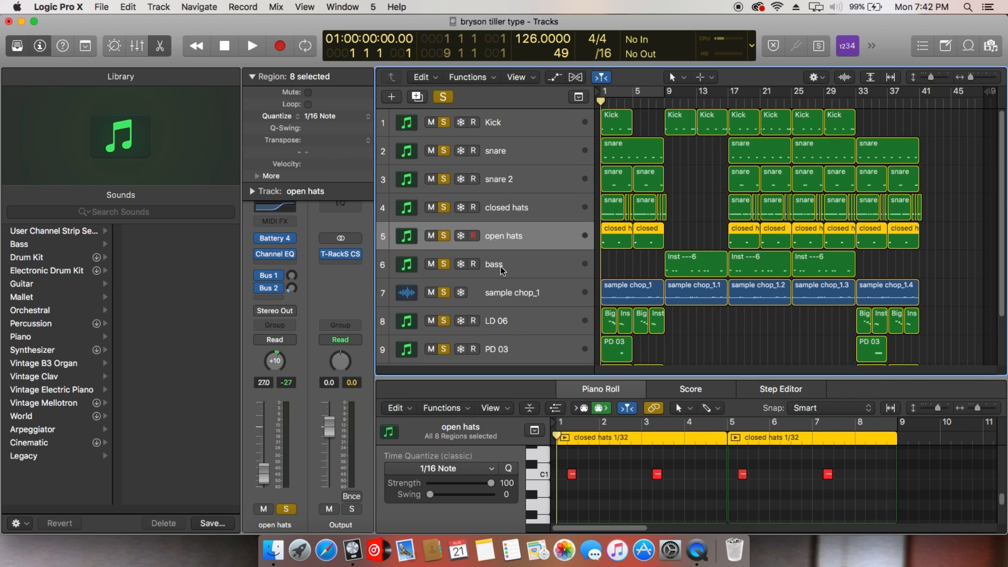
# Review the channel strip levels of the bass, sample chop_1, LD 06, PD 03 and BS 05 tracks, ending on BS 05.
pyautogui.scroll(-1, 504, 270)
pyautogui.scroll(-1, 504, 270)
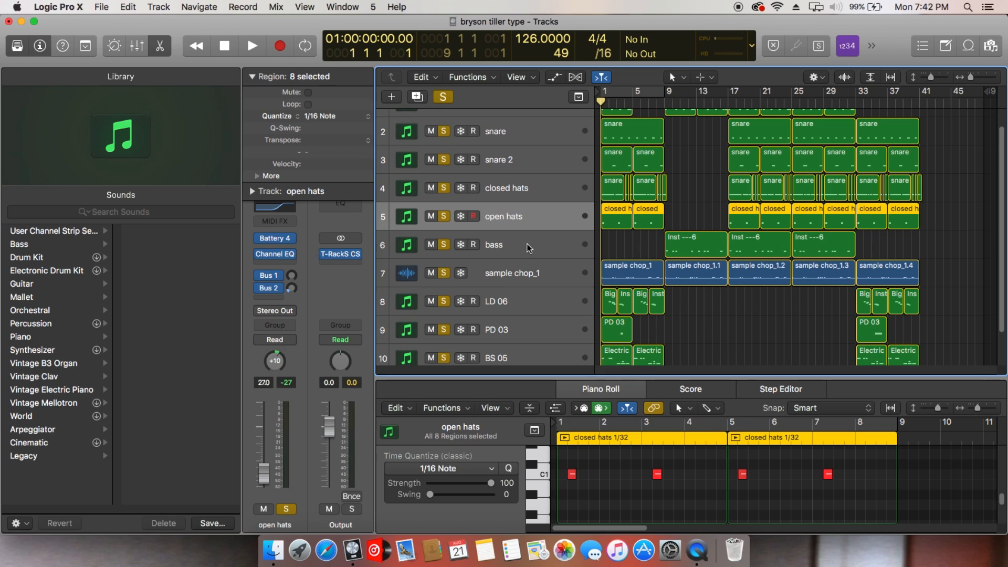
pyautogui.click(527, 243)
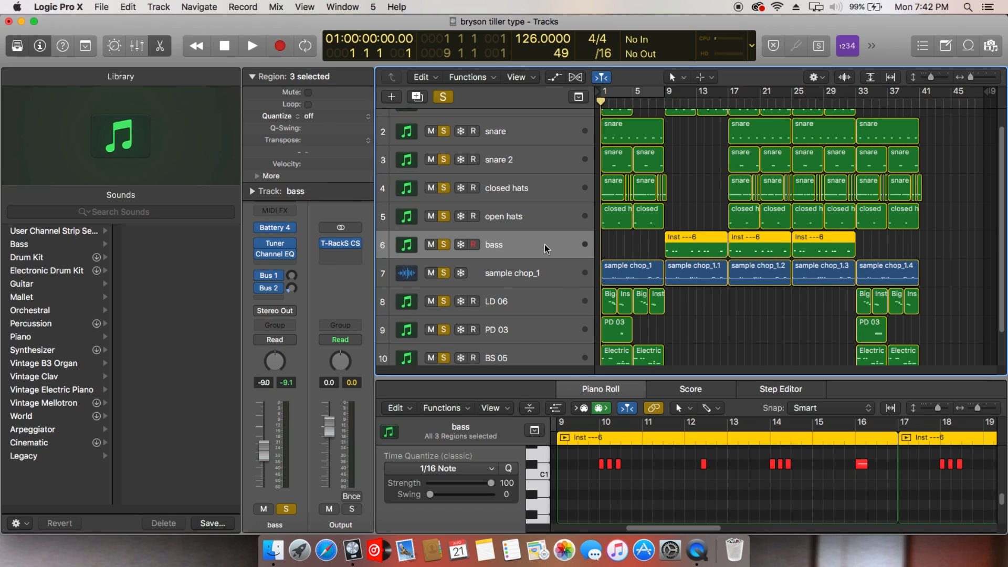
pyautogui.scroll(-3, 512, 266)
pyautogui.click(513, 260)
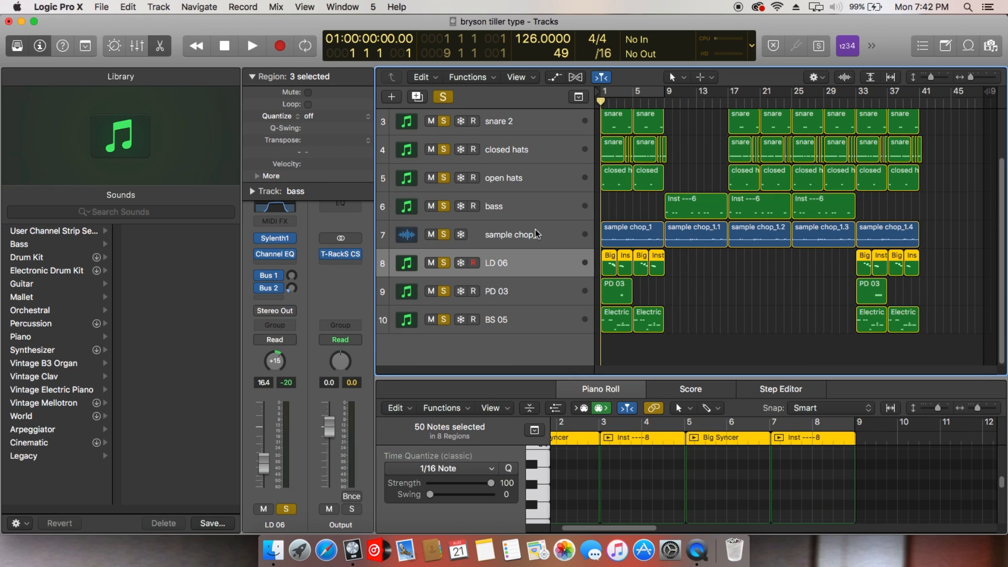
pyautogui.click(521, 240)
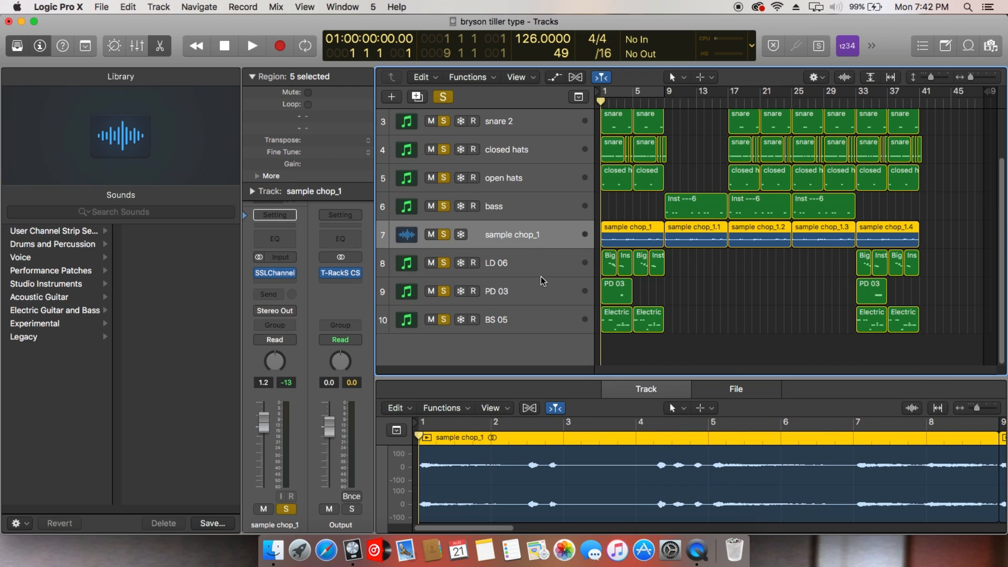
pyautogui.click(541, 290)
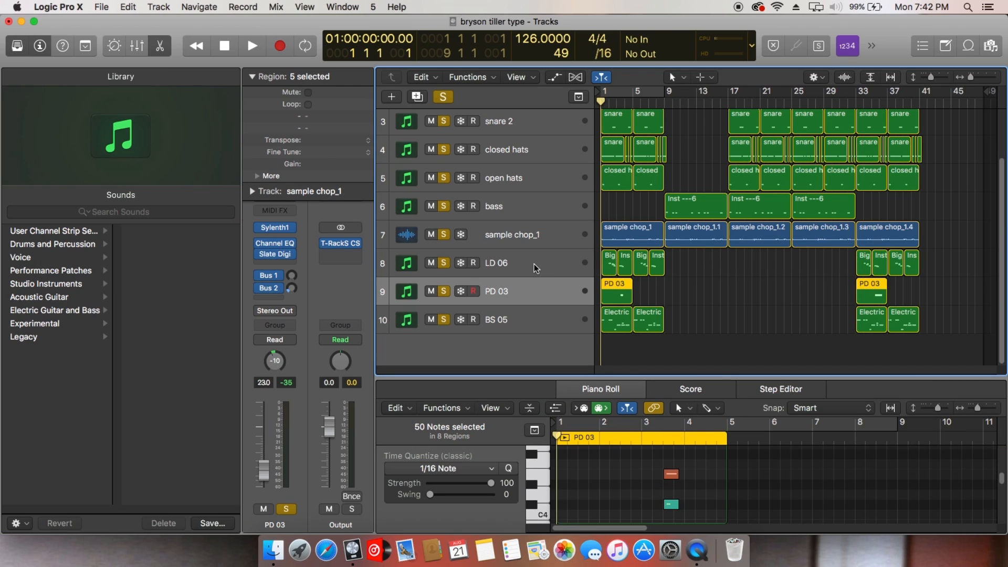
pyautogui.click(534, 263)
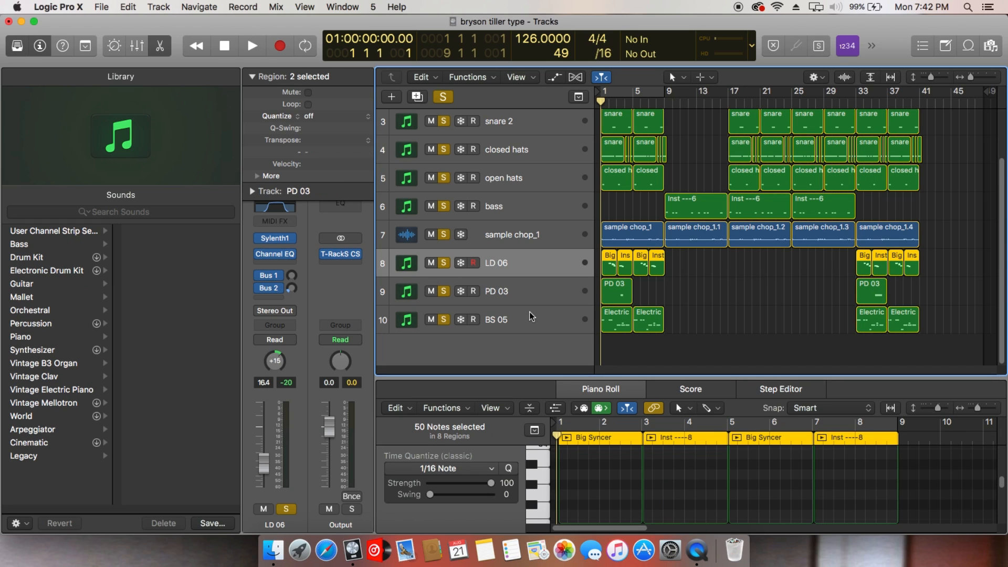
pyautogui.click(530, 313)
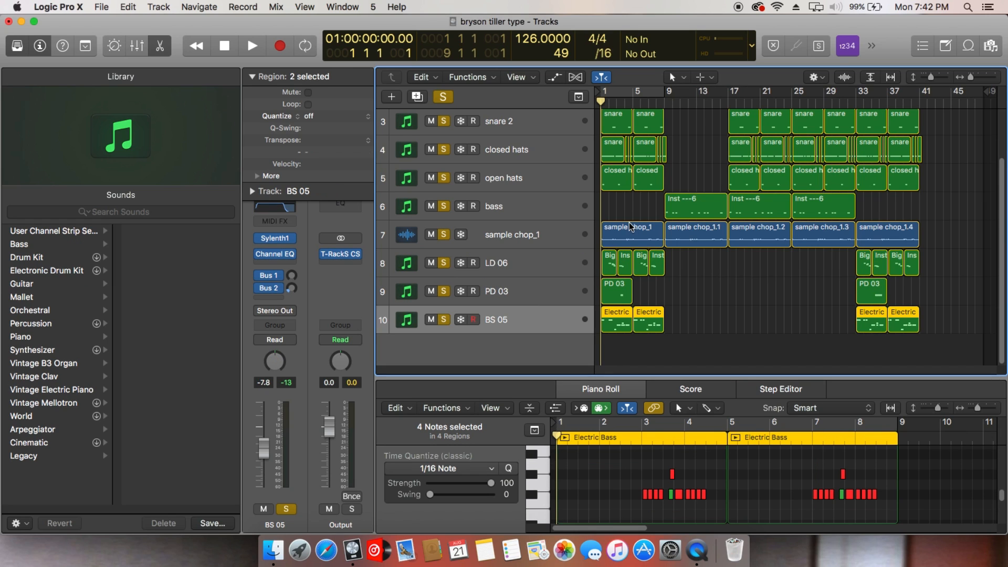
pyautogui.scroll(2, 707, 213)
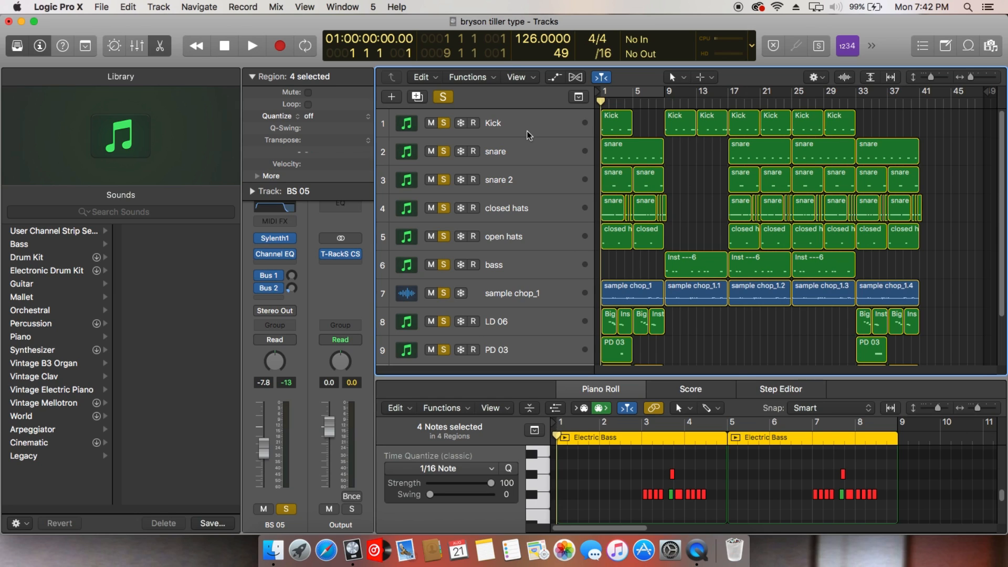
pyautogui.scroll(-1, 643, 197)
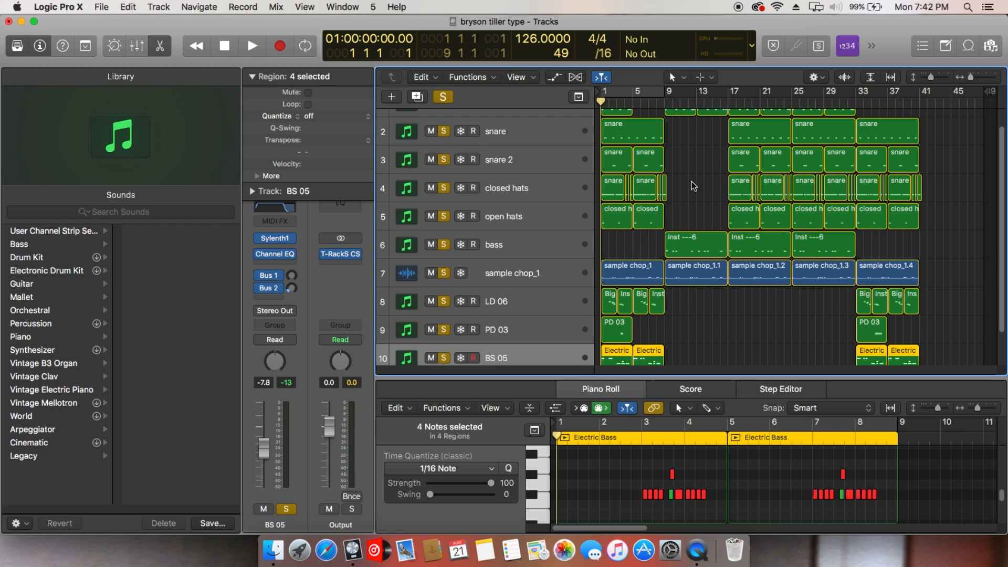
pyautogui.scroll(-2, 692, 184)
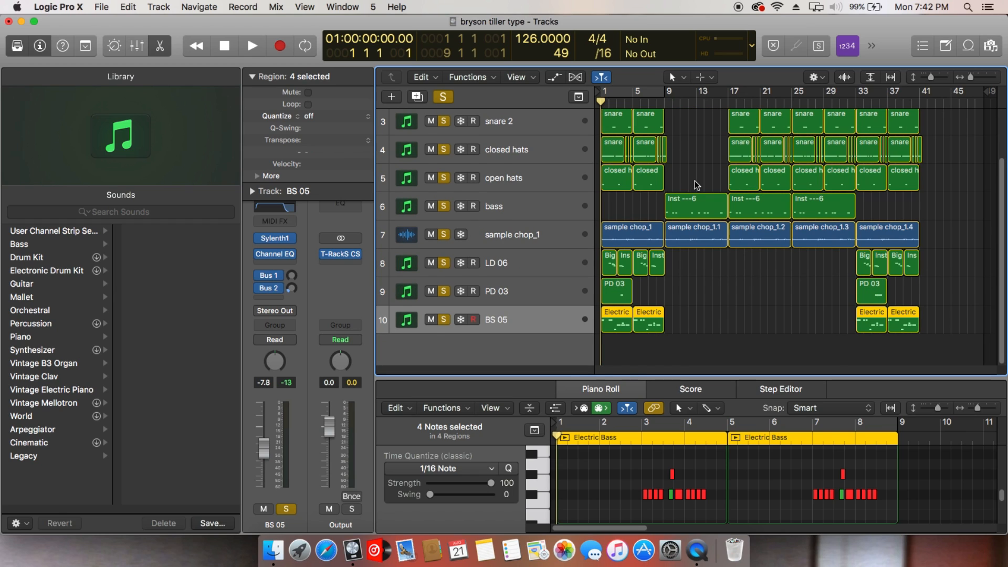
pyautogui.scroll(3, 695, 181)
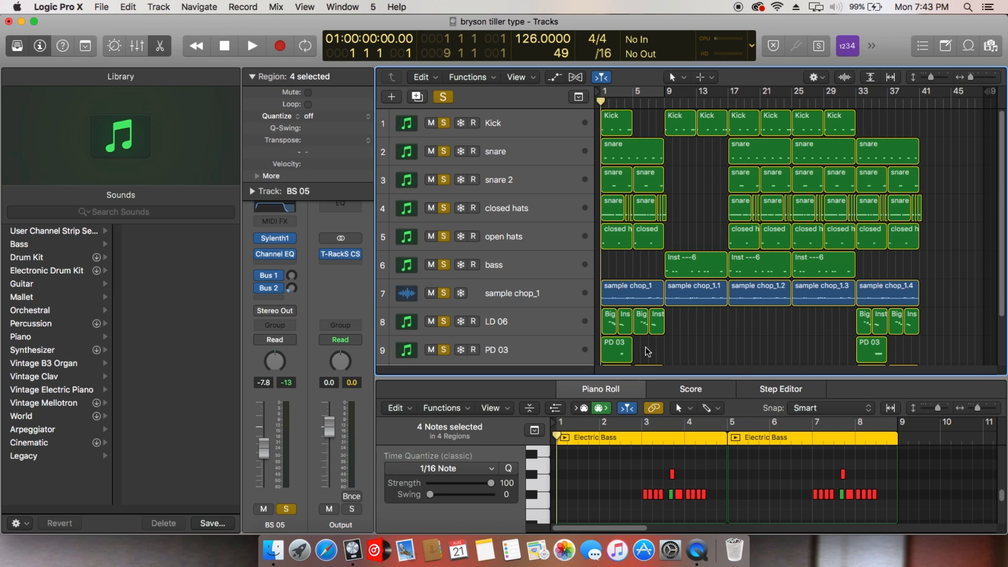
pyautogui.scroll(-3, 654, 335)
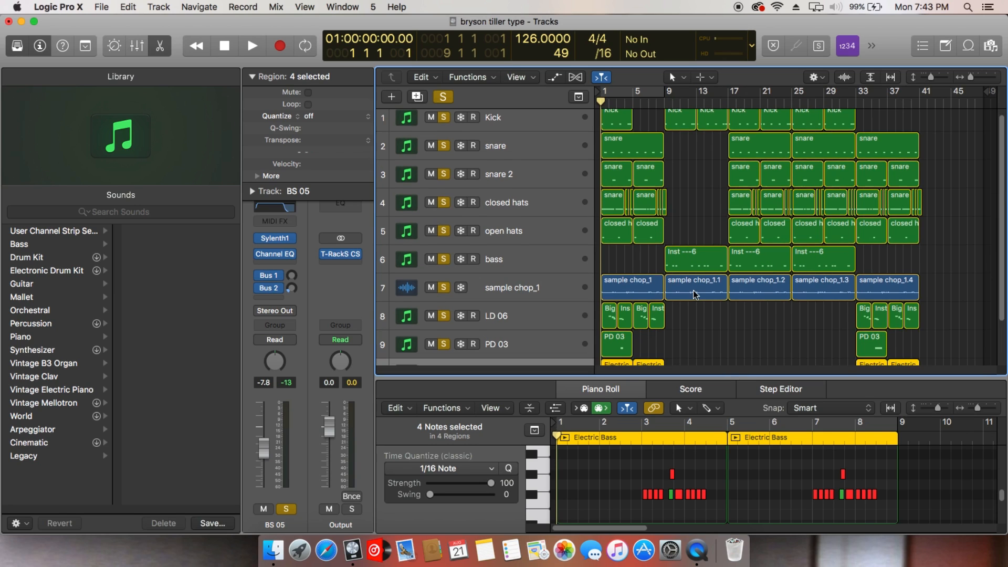
pyautogui.scroll(3, 693, 291)
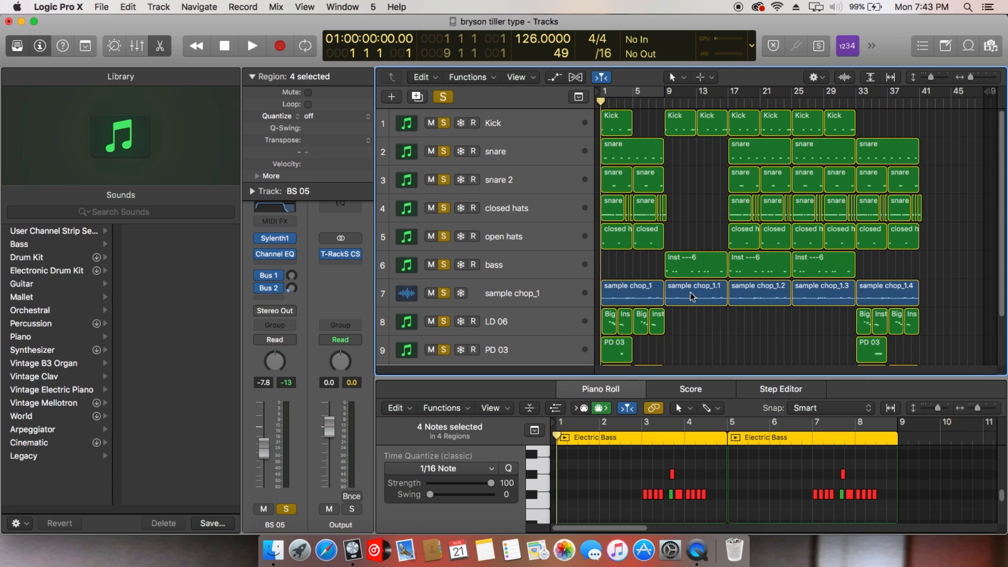